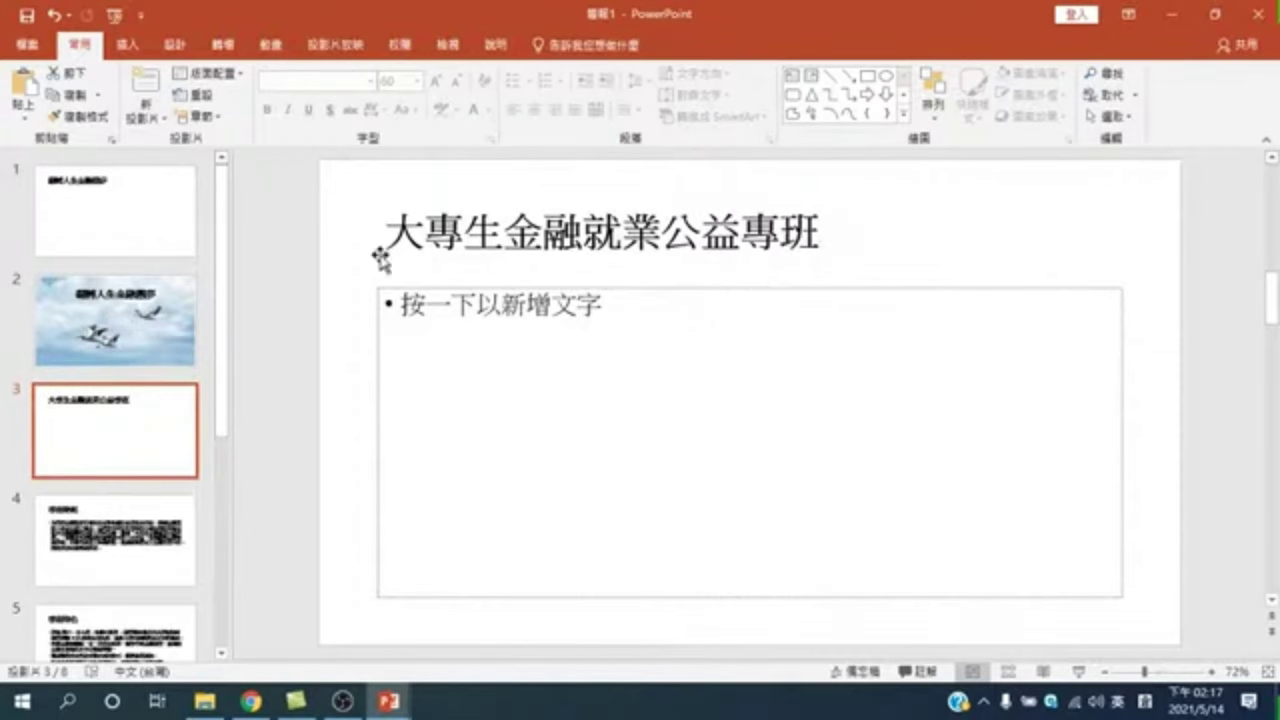
# Review slides 3 and 4 (專班緣起) of 簡報1
pyautogui.click(150, 545)
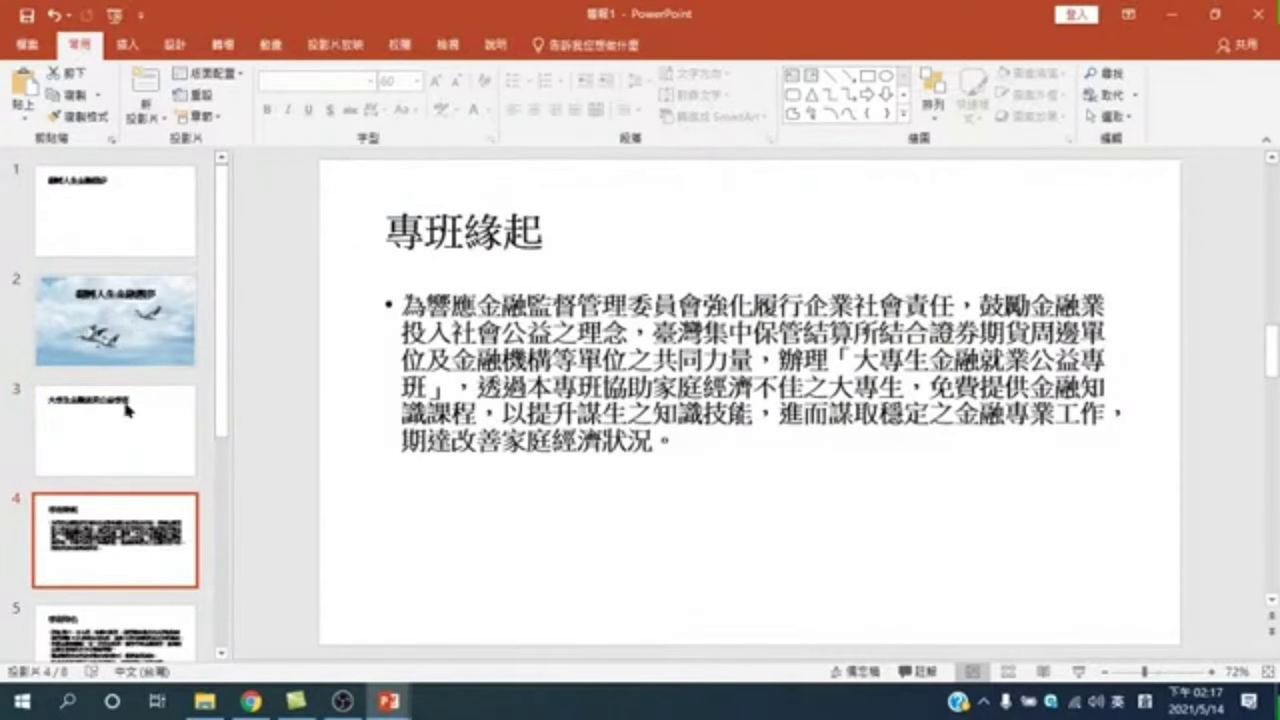
pyautogui.click(128, 410)
pyautogui.scroll(-1, 724, 556)
pyautogui.scroll(1, 608, 277)
pyautogui.click(103, 520)
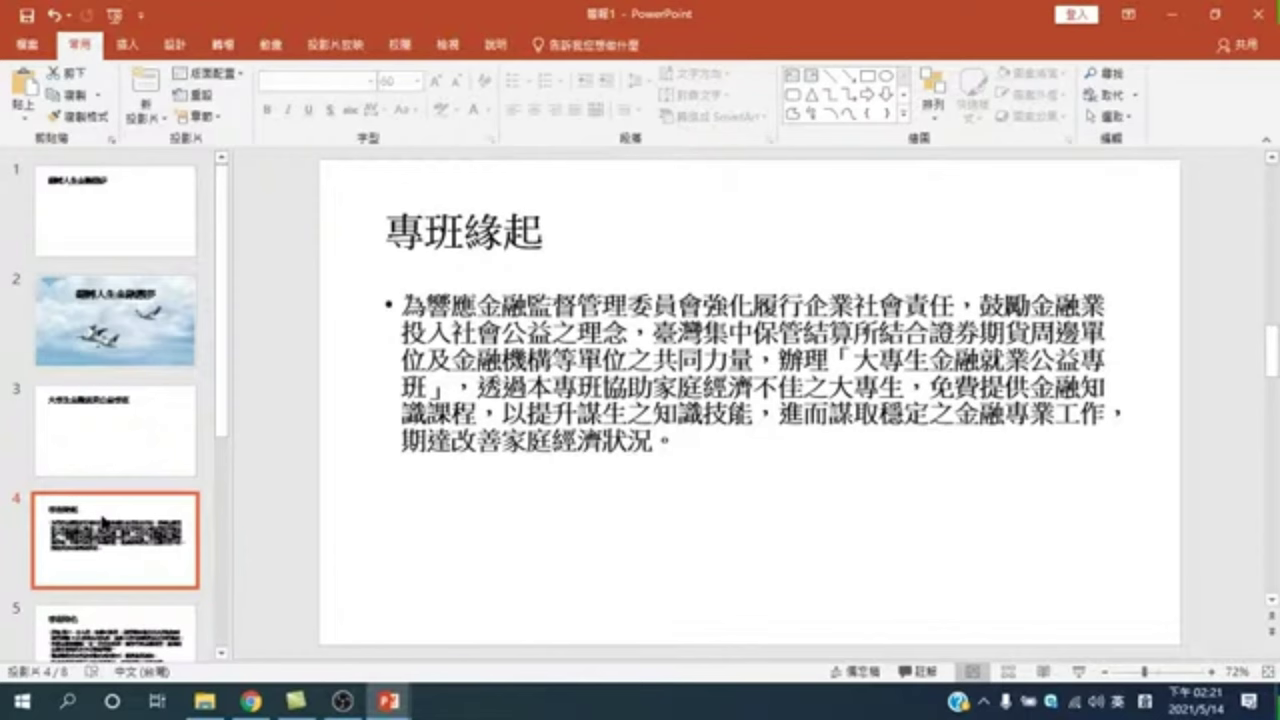
# Go to slide 7's enrollment schedule and select 時程 in its title
pyautogui.scroll(-2, 102, 518)
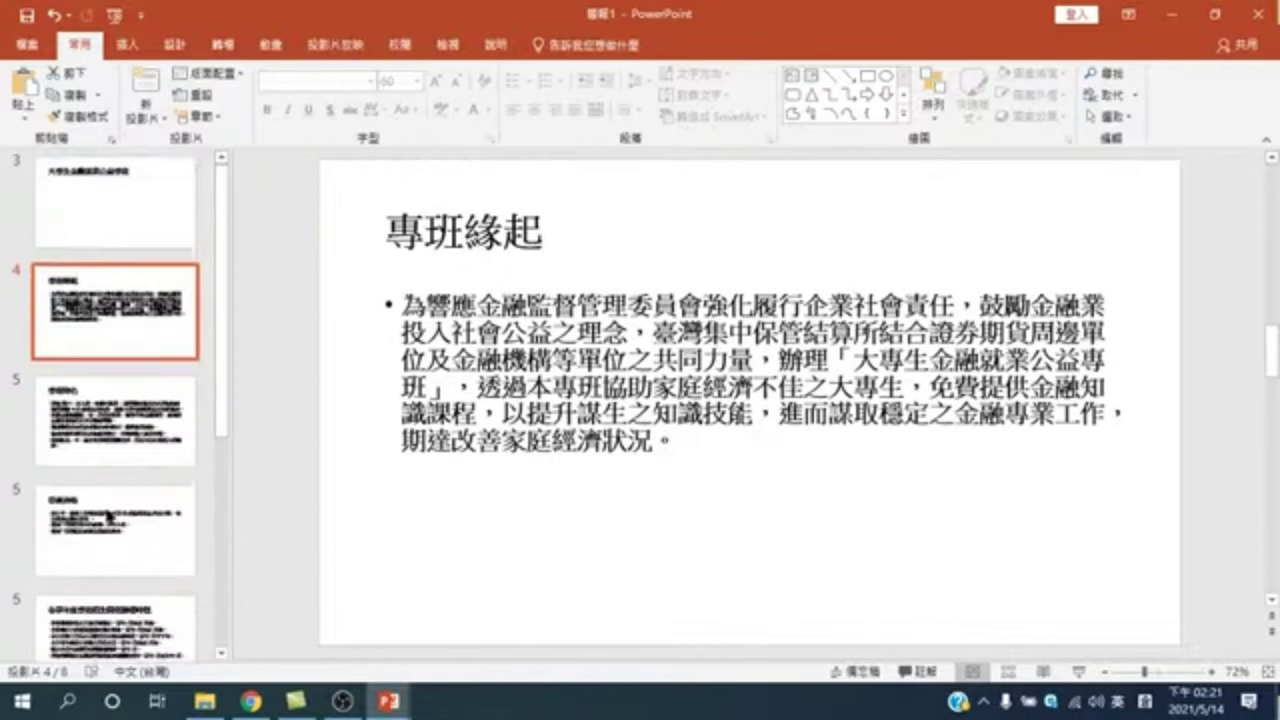
pyautogui.scroll(-2, 102, 518)
pyautogui.click(110, 482)
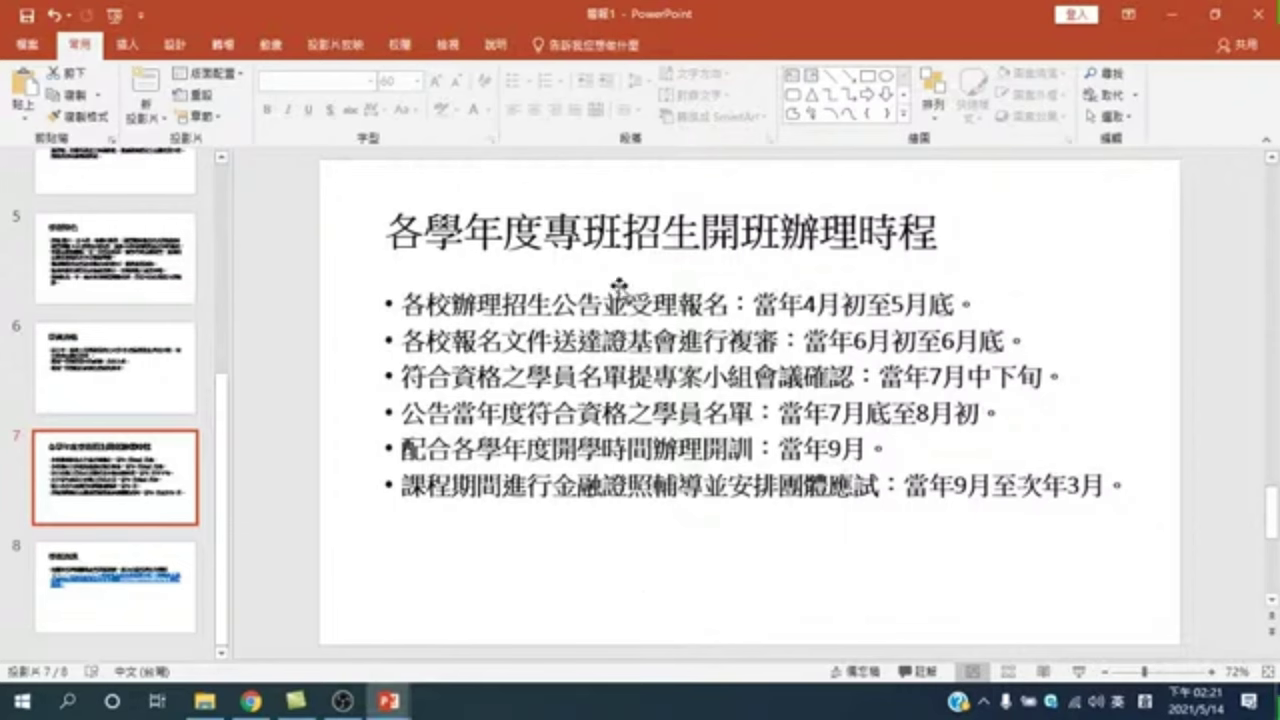
pyautogui.moveTo(858, 236); pyautogui.dragTo(942, 238)
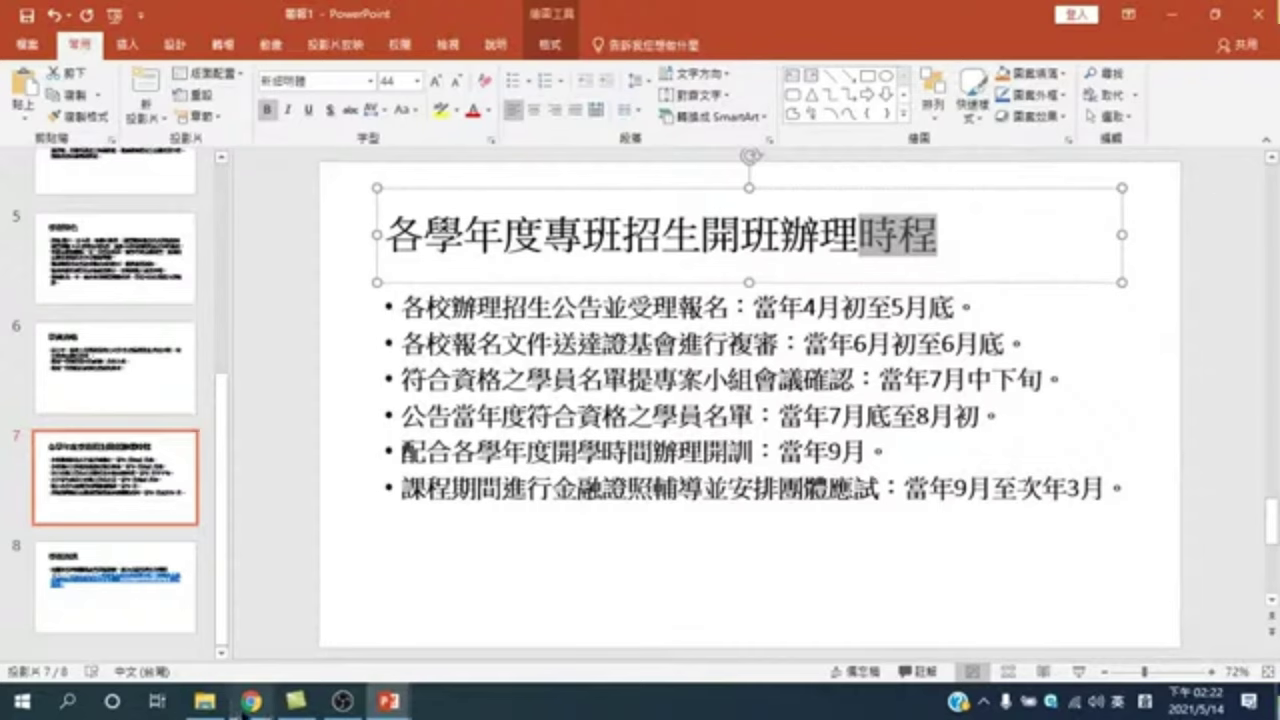
pyautogui.moveTo(249, 712)
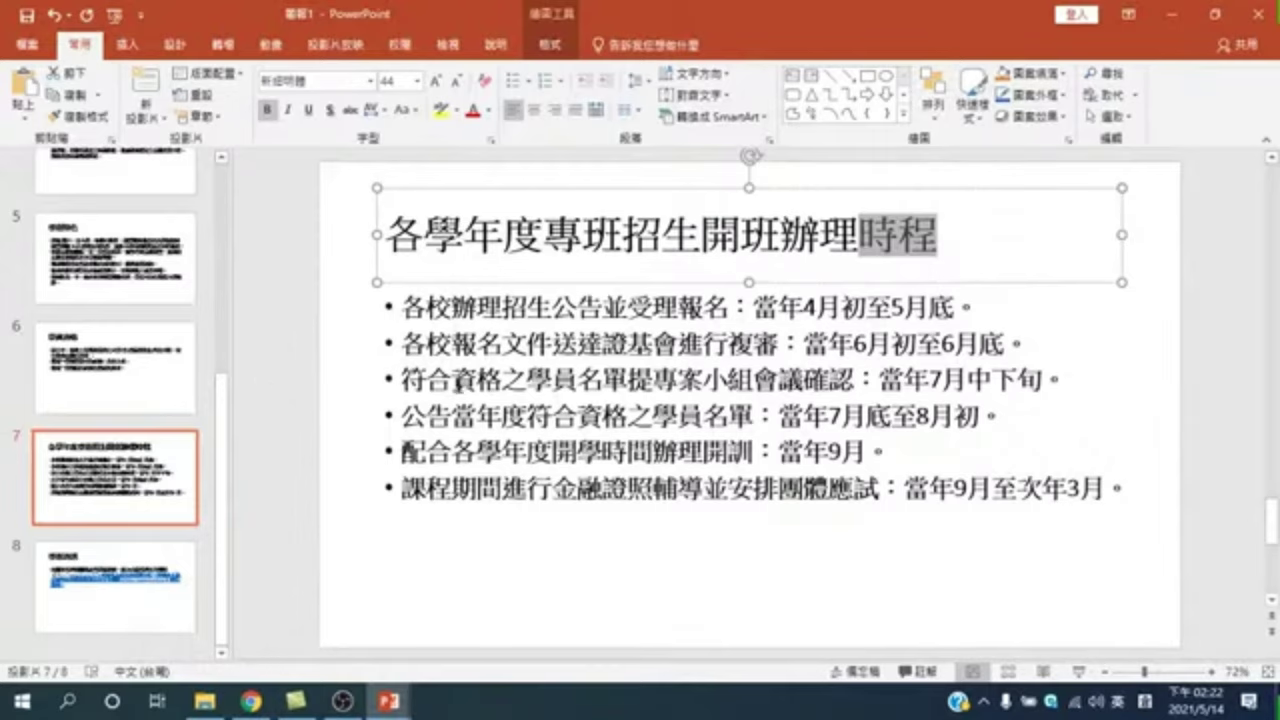
# Search the online templates for 教育訓練 and preview the 高中簡報 template
pyautogui.click(37, 48)
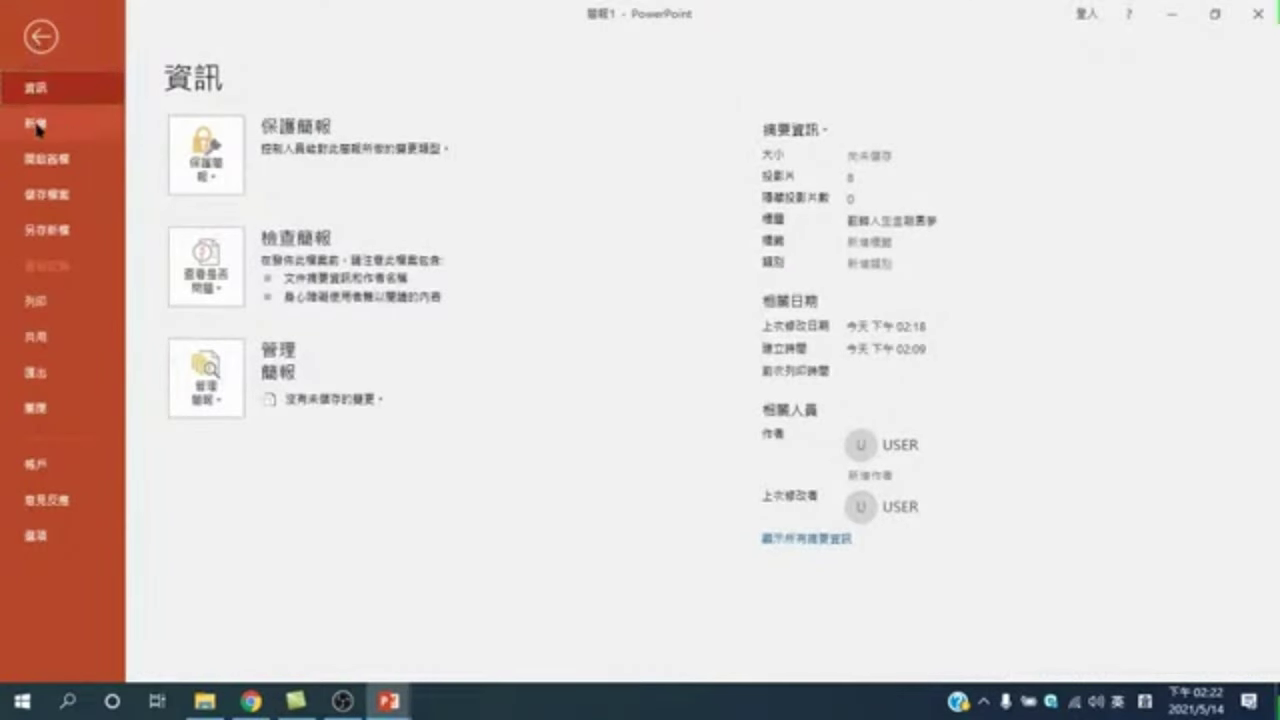
pyautogui.click(37, 125)
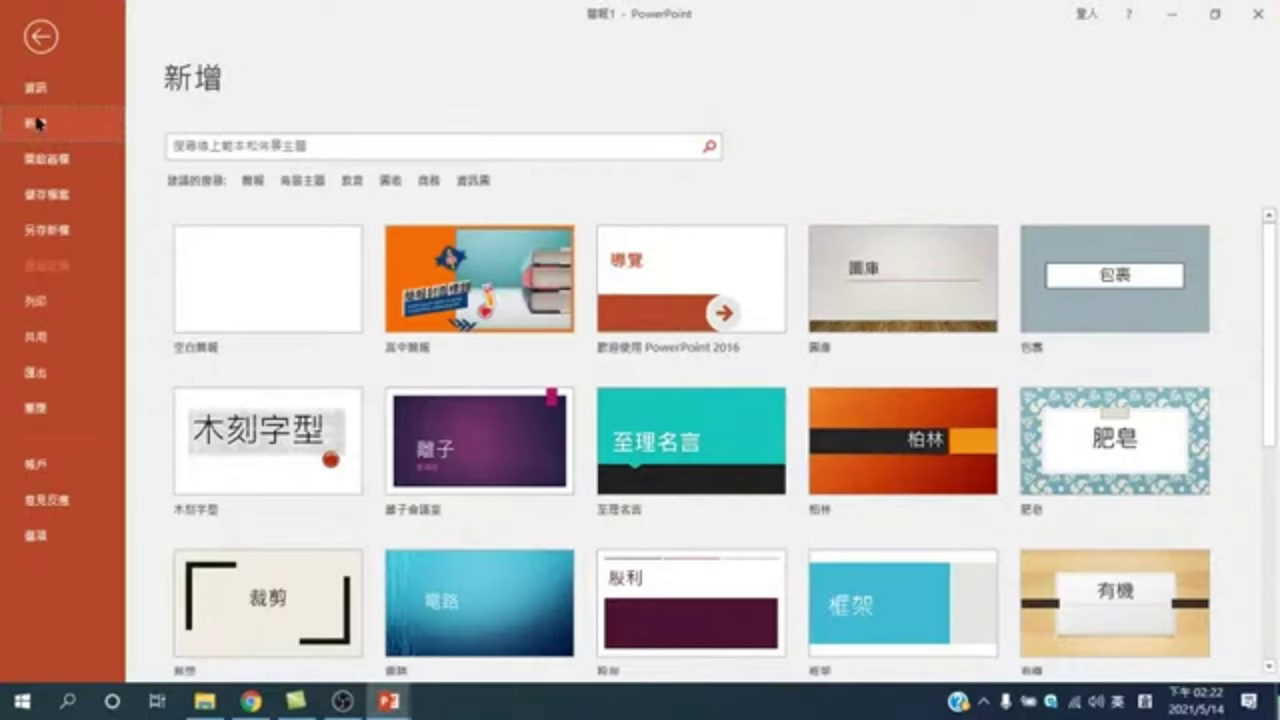
pyautogui.click(277, 145)
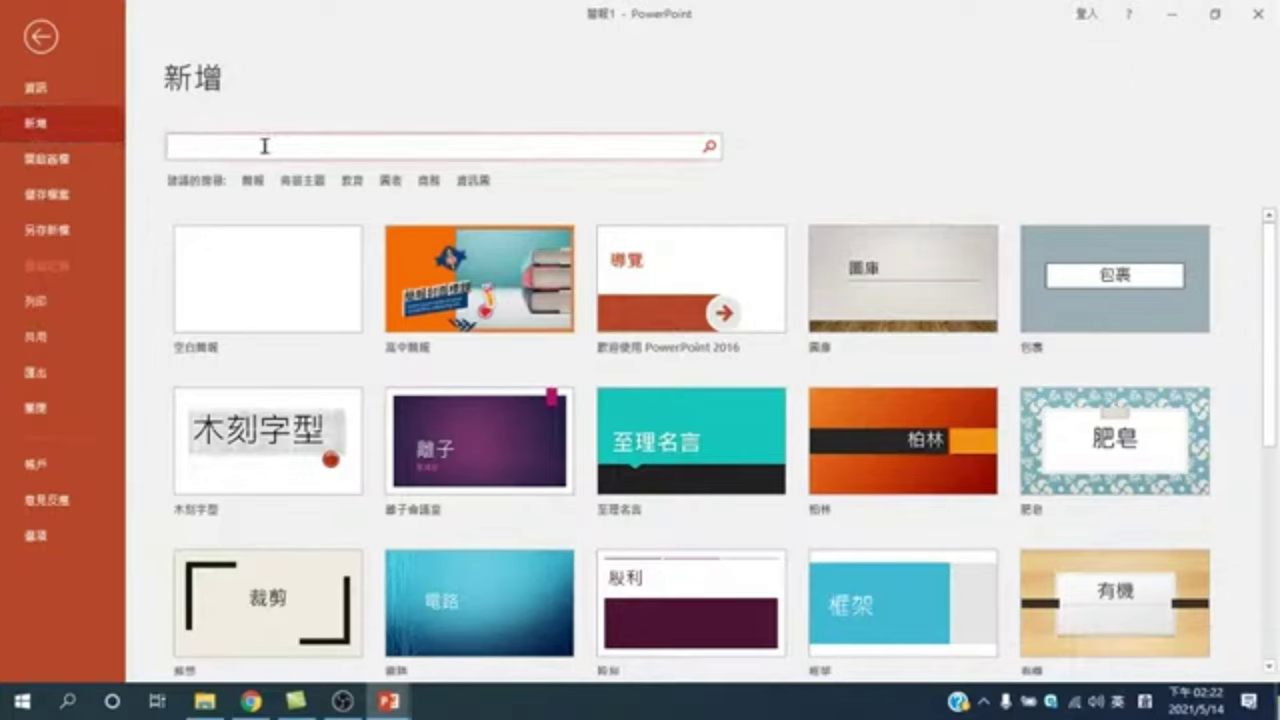
pyautogui.write('教育訓練')
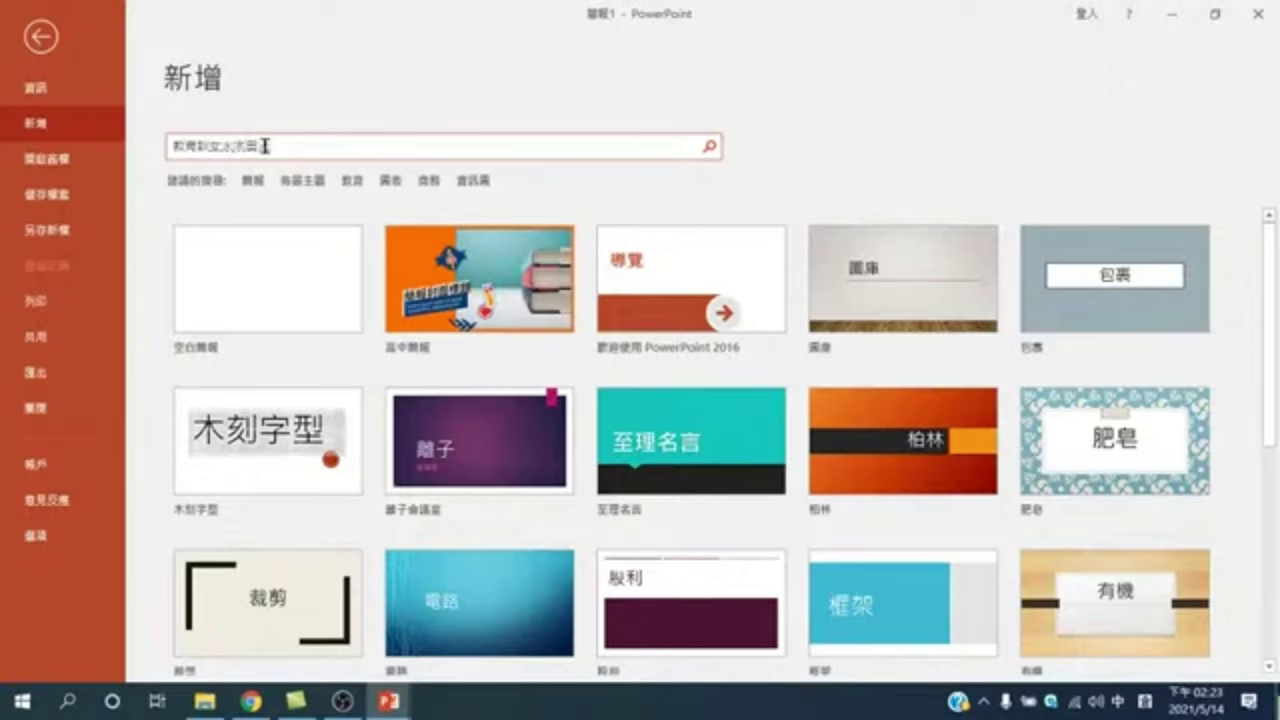
pyautogui.click(709, 146)
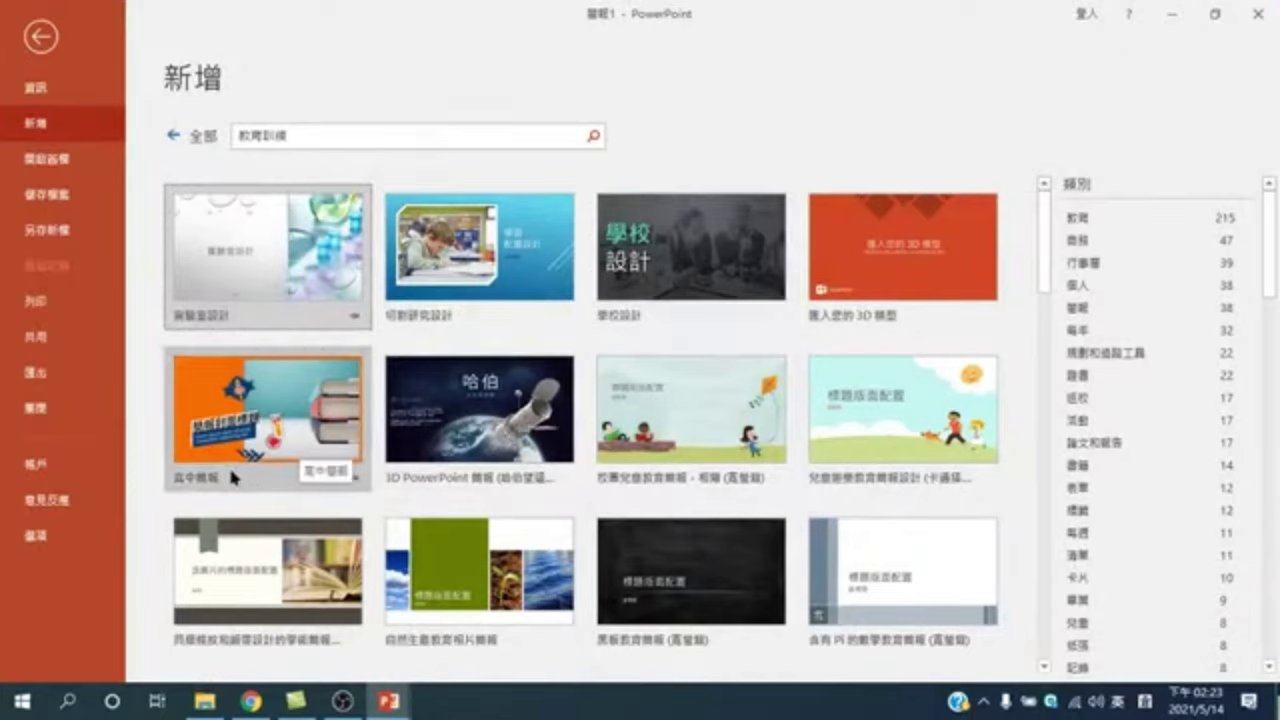
pyautogui.click(265, 392)
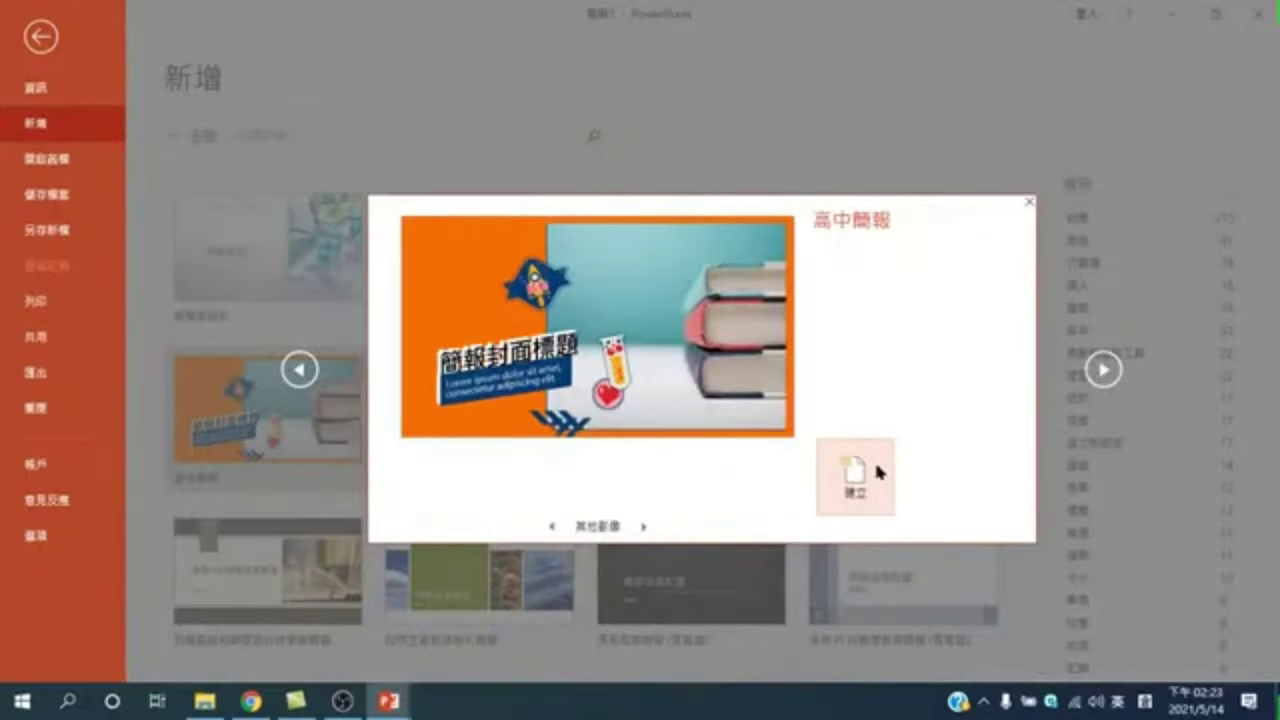
# Create 簡報2 from the 高中簡報 template and browse its slides in a widened thumbnail pane
pyautogui.click(852, 472)
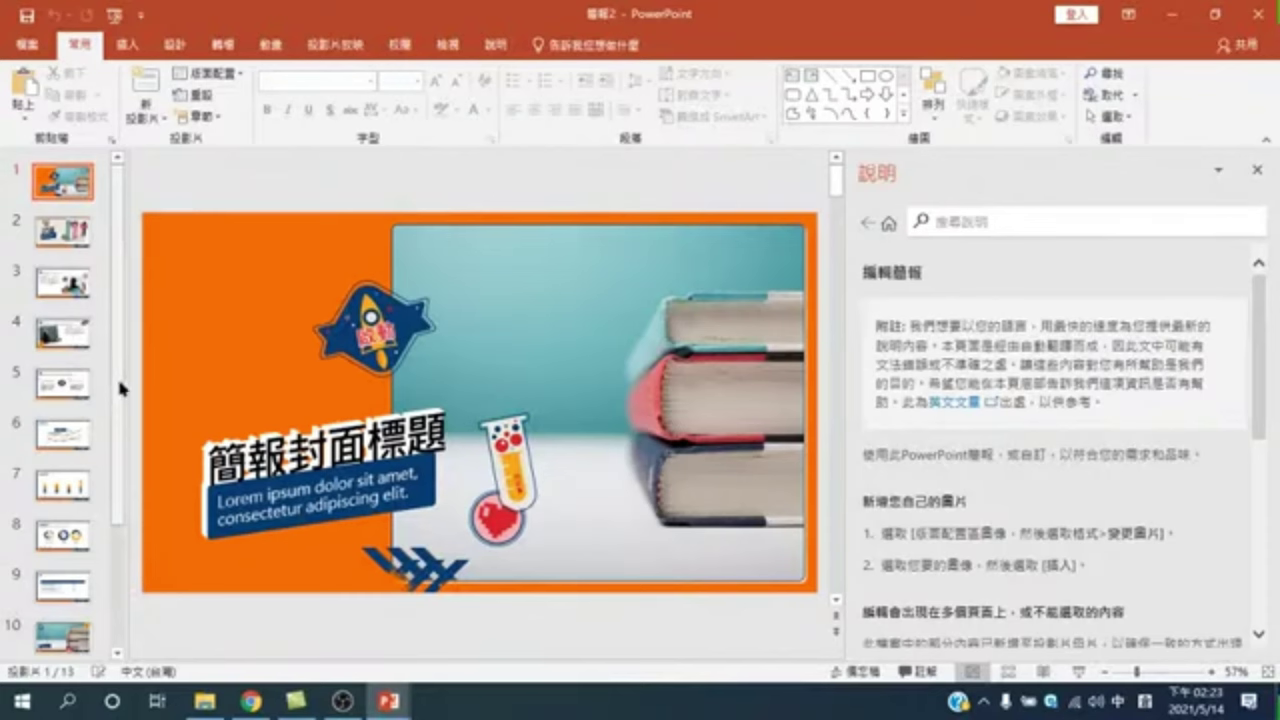
pyautogui.moveTo(120, 375); pyautogui.dragTo(217, 385)
pyautogui.scroll(-1, 157, 334)
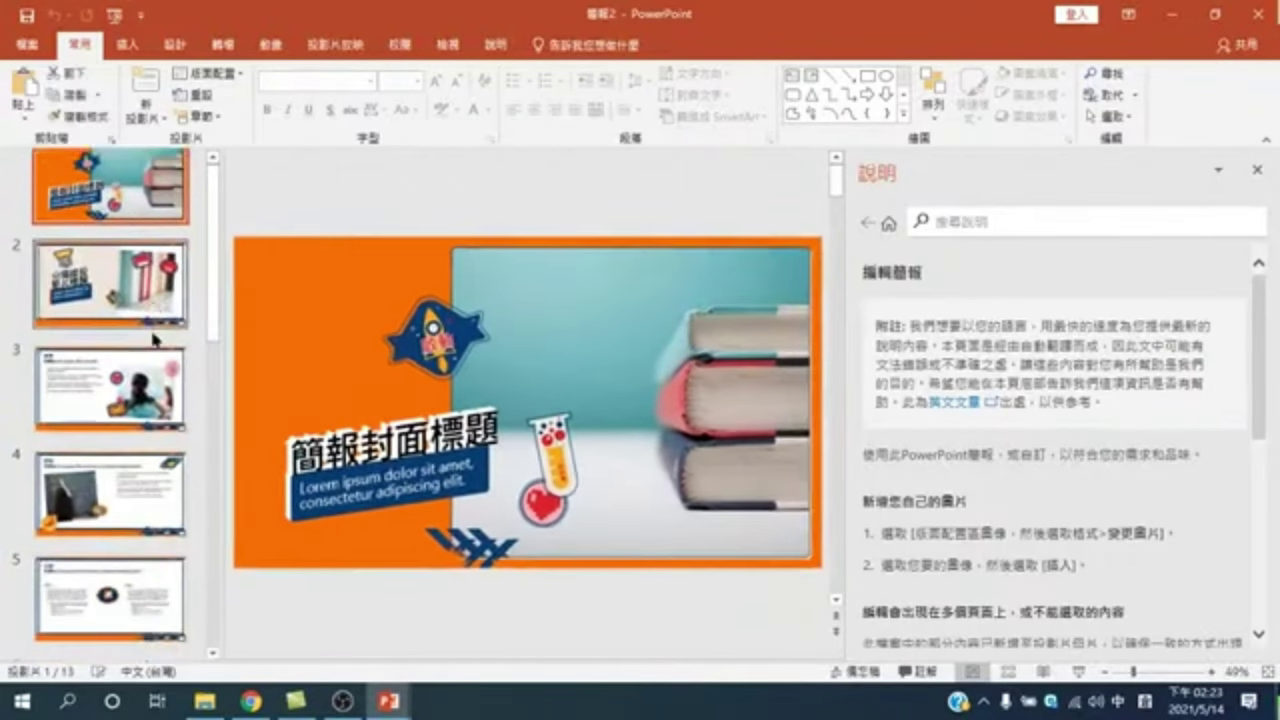
pyautogui.scroll(-2, 140, 380)
pyautogui.scroll(-2, 124, 423)
pyautogui.scroll(-3, 123, 420)
pyautogui.scroll(-1, 127, 438)
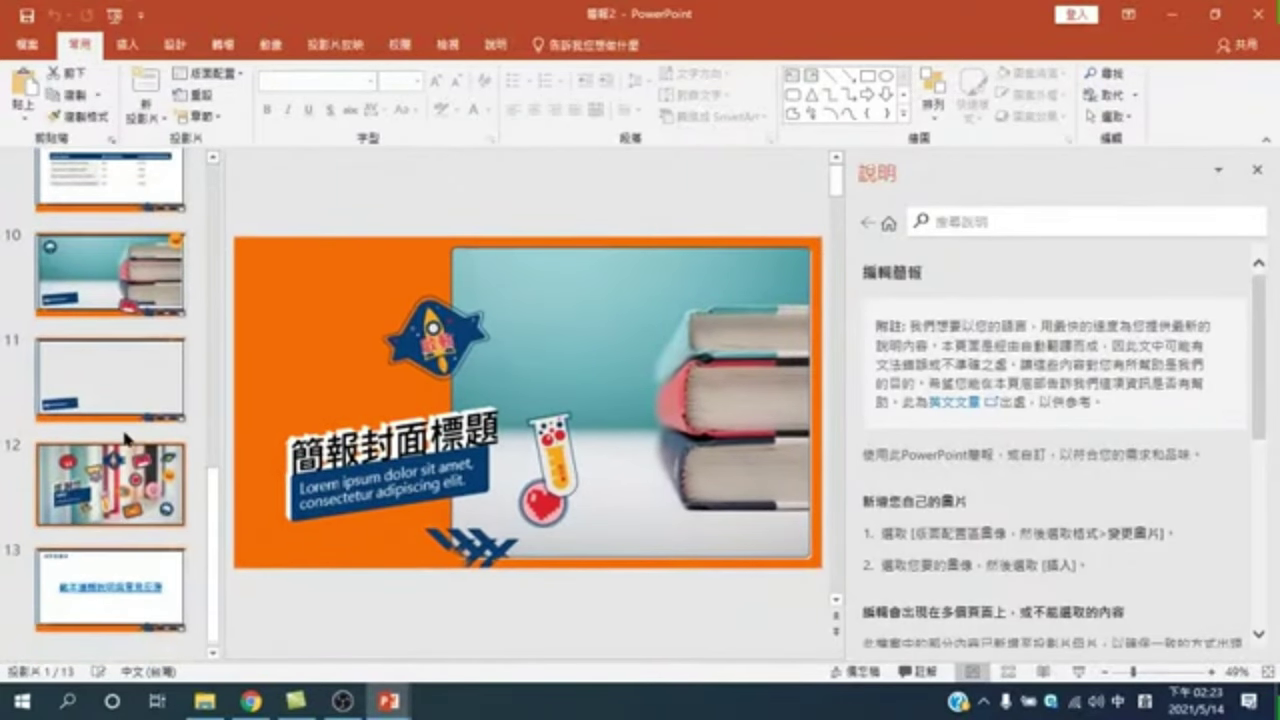
pyautogui.scroll(4, 125, 430)
pyautogui.scroll(4, 100, 350)
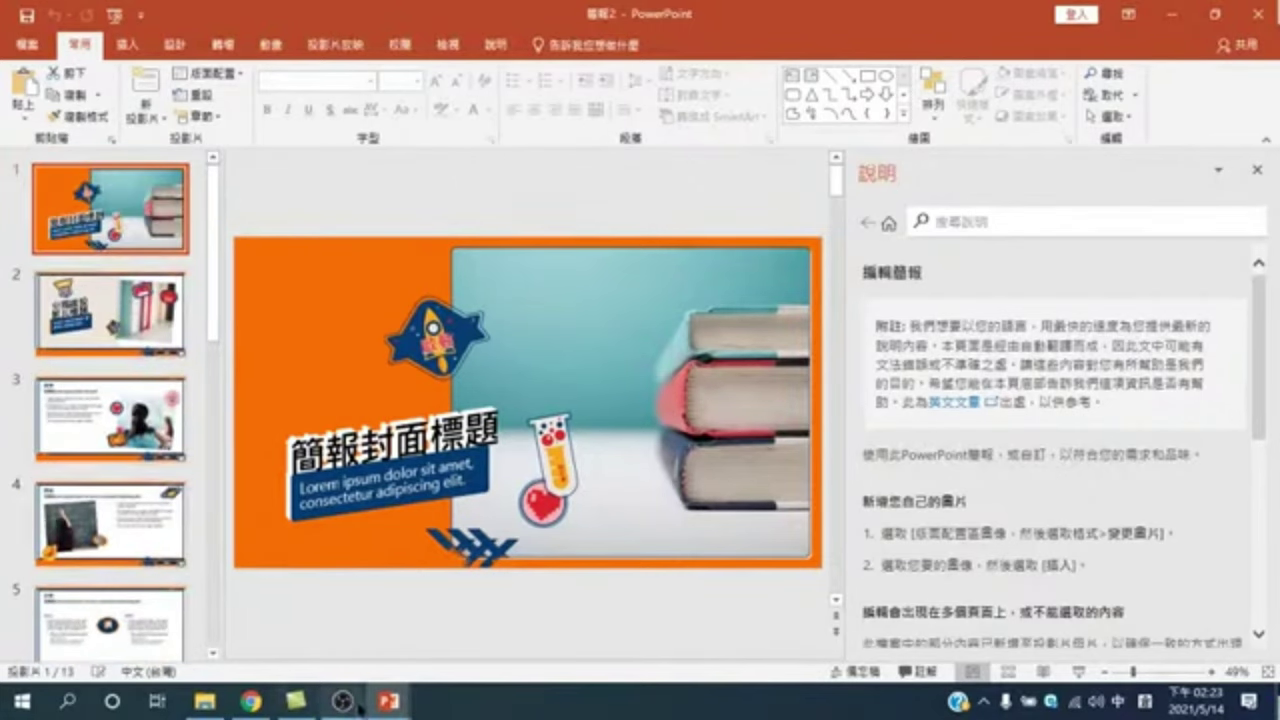
# Switch between 簡報1 and 簡報2, ending on 簡報1's 專班緣起 slide
pyautogui.moveTo(392, 706)
pyautogui.click(334, 606)
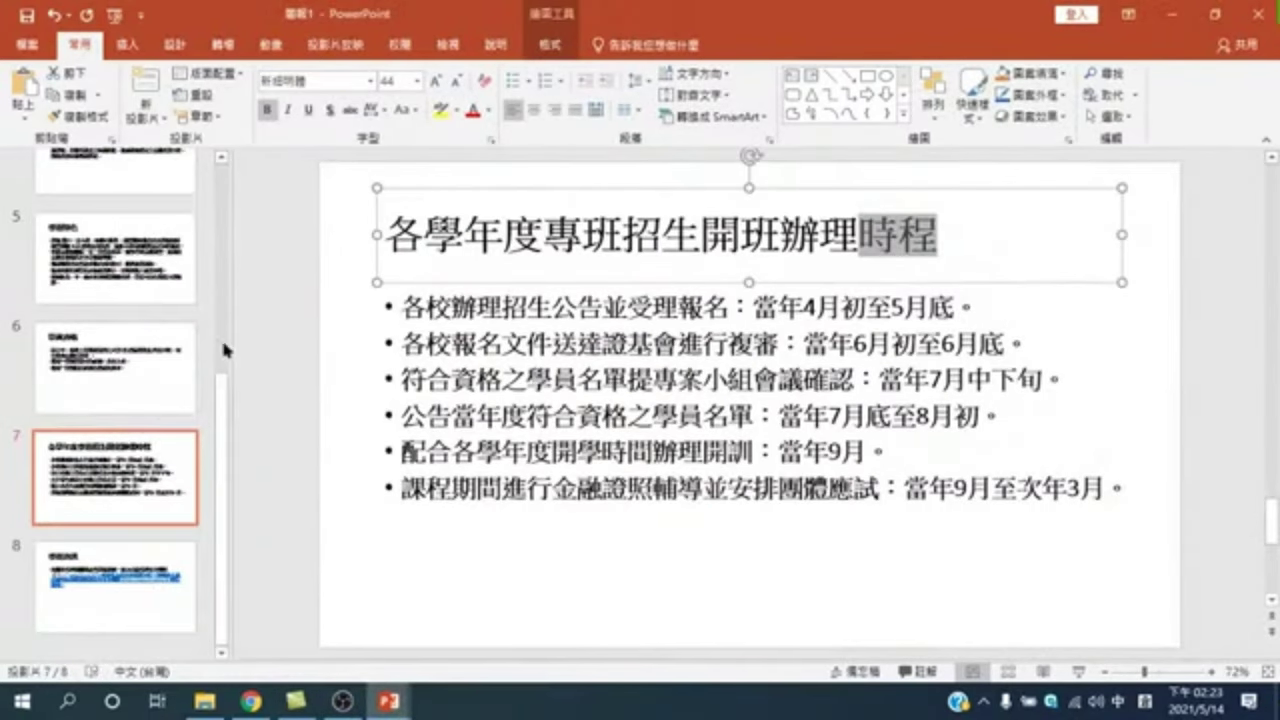
pyautogui.scroll(1, 221, 337)
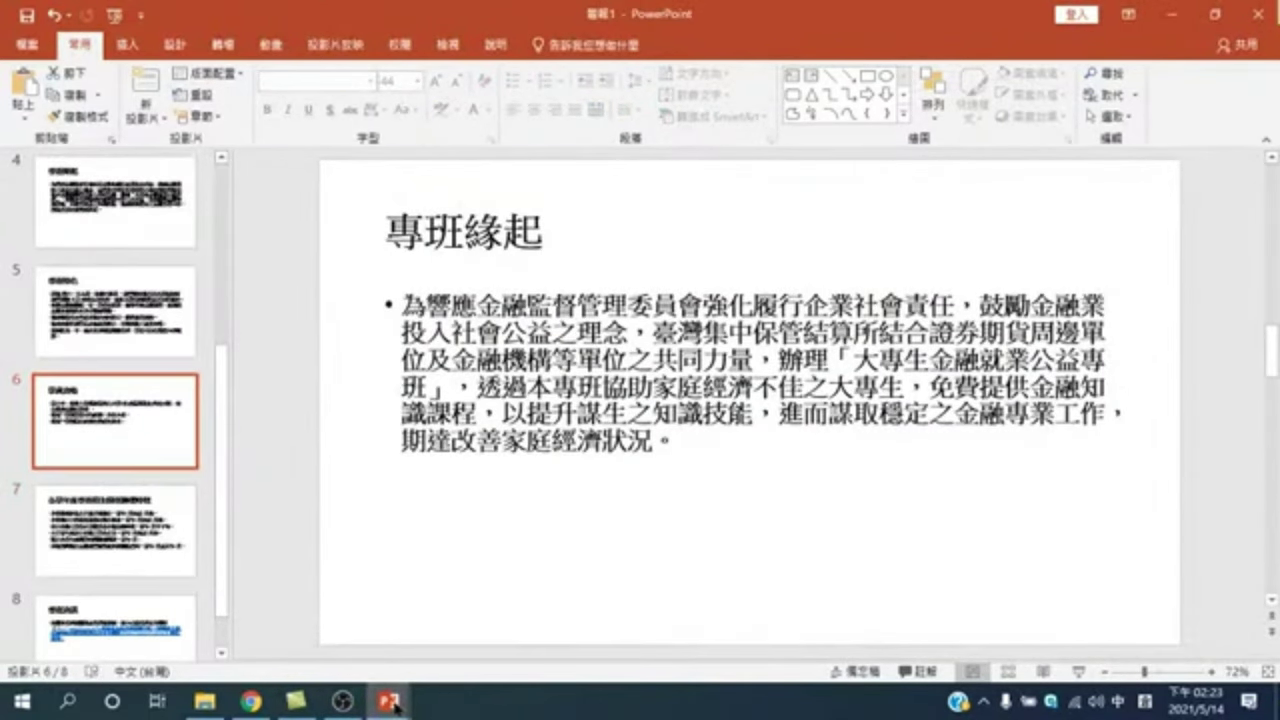
pyautogui.moveTo(393, 706)
pyautogui.click(590, 625)
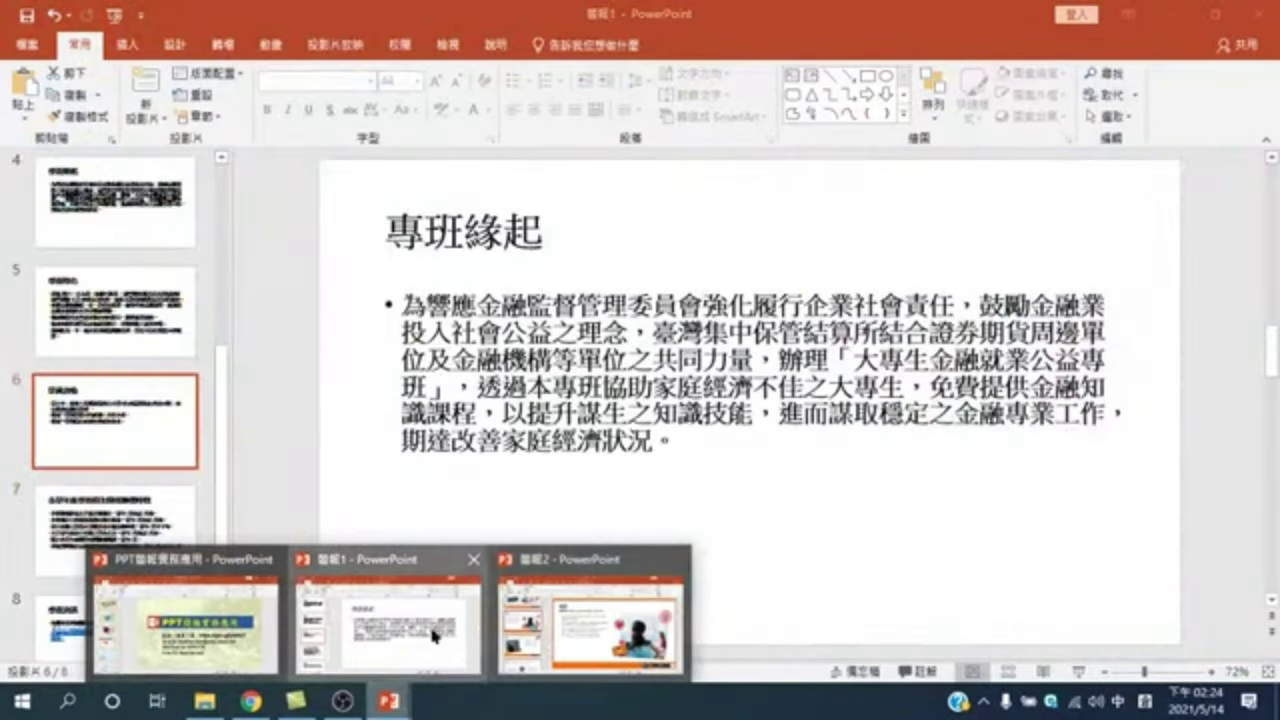
pyautogui.click(388, 625)
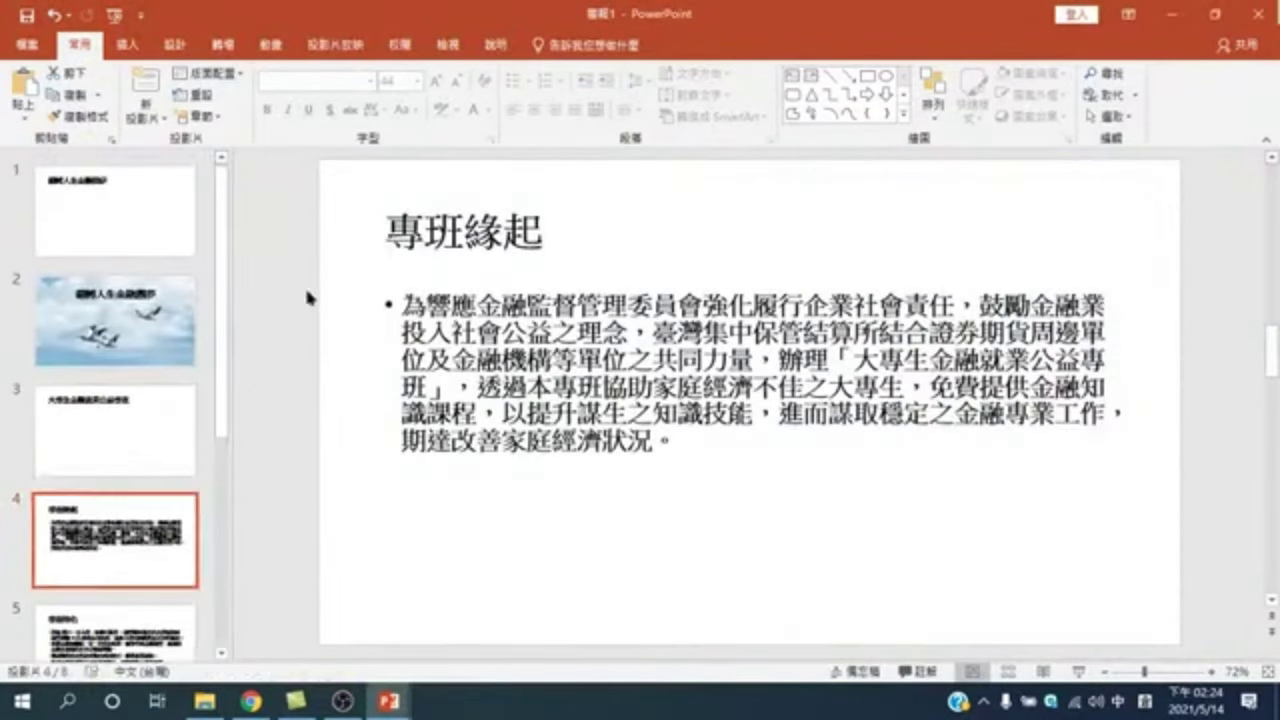
# Narrow slide 4's body text box to about half width, then jump to 簡報2's last slide
pyautogui.click(700, 334)
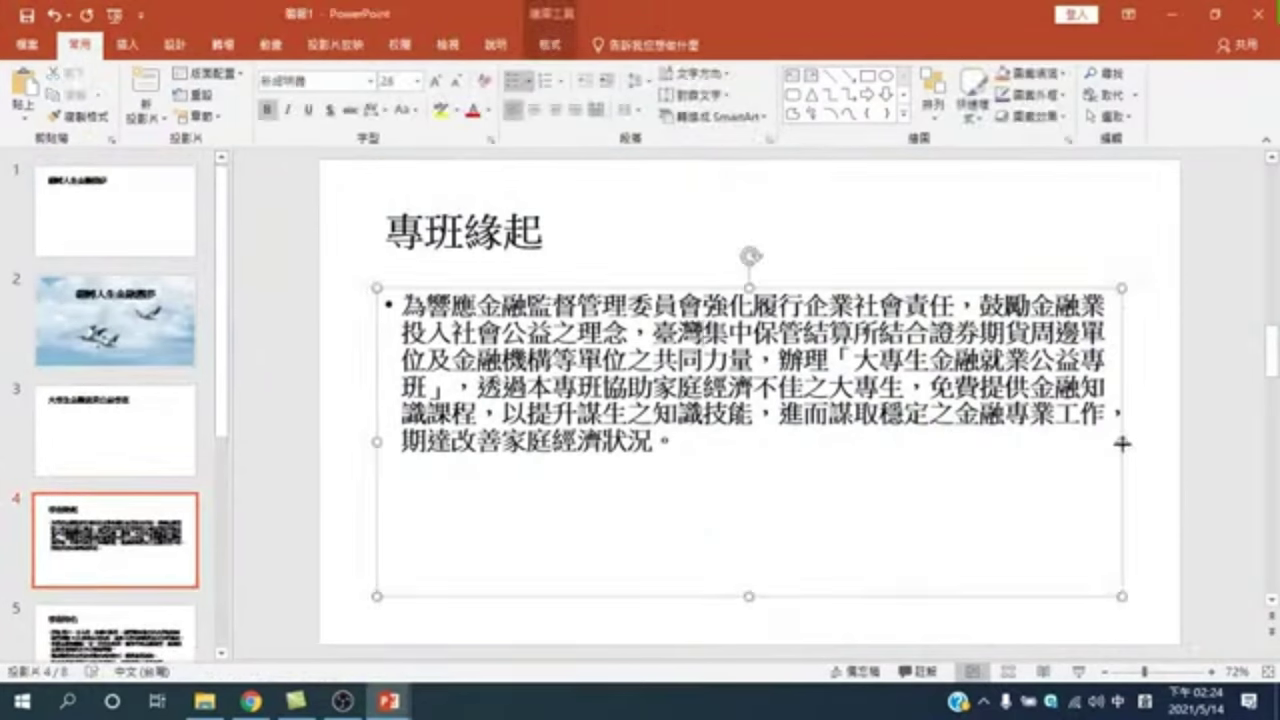
pyautogui.moveTo(1122, 443); pyautogui.dragTo(774, 441)
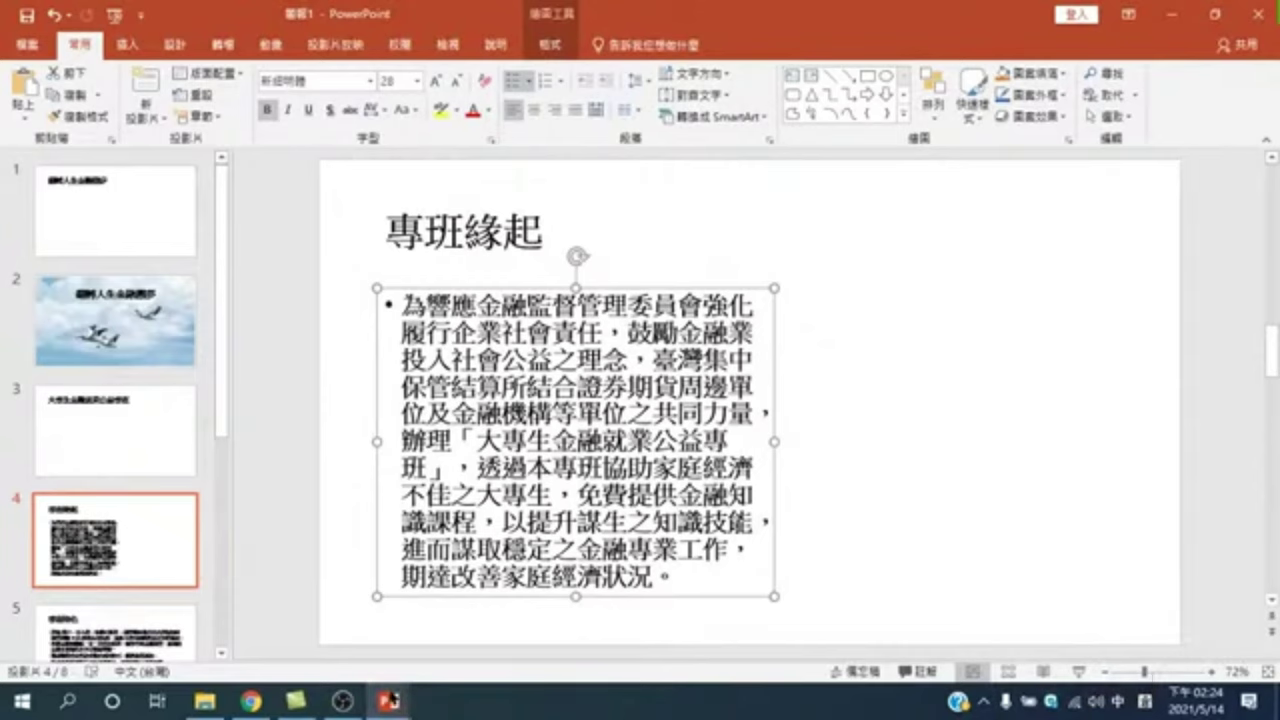
pyautogui.moveTo(389, 700)
pyautogui.click(598, 648)
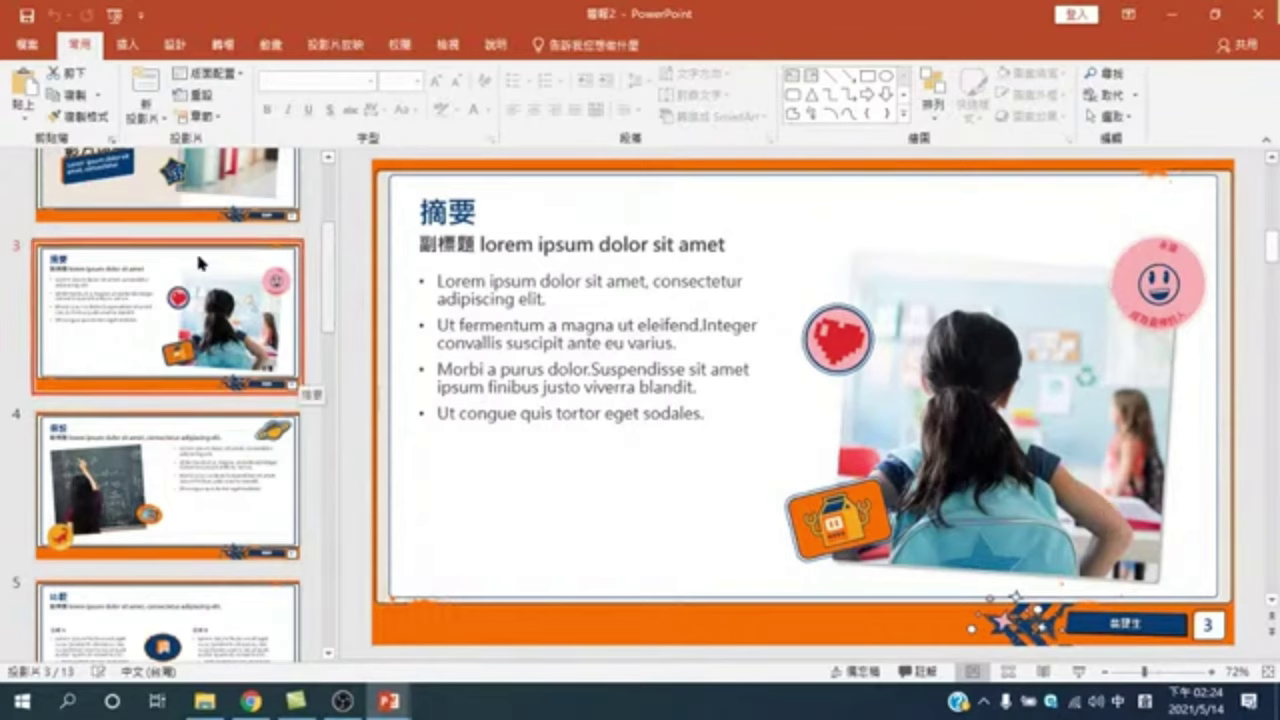
pyautogui.press('End')
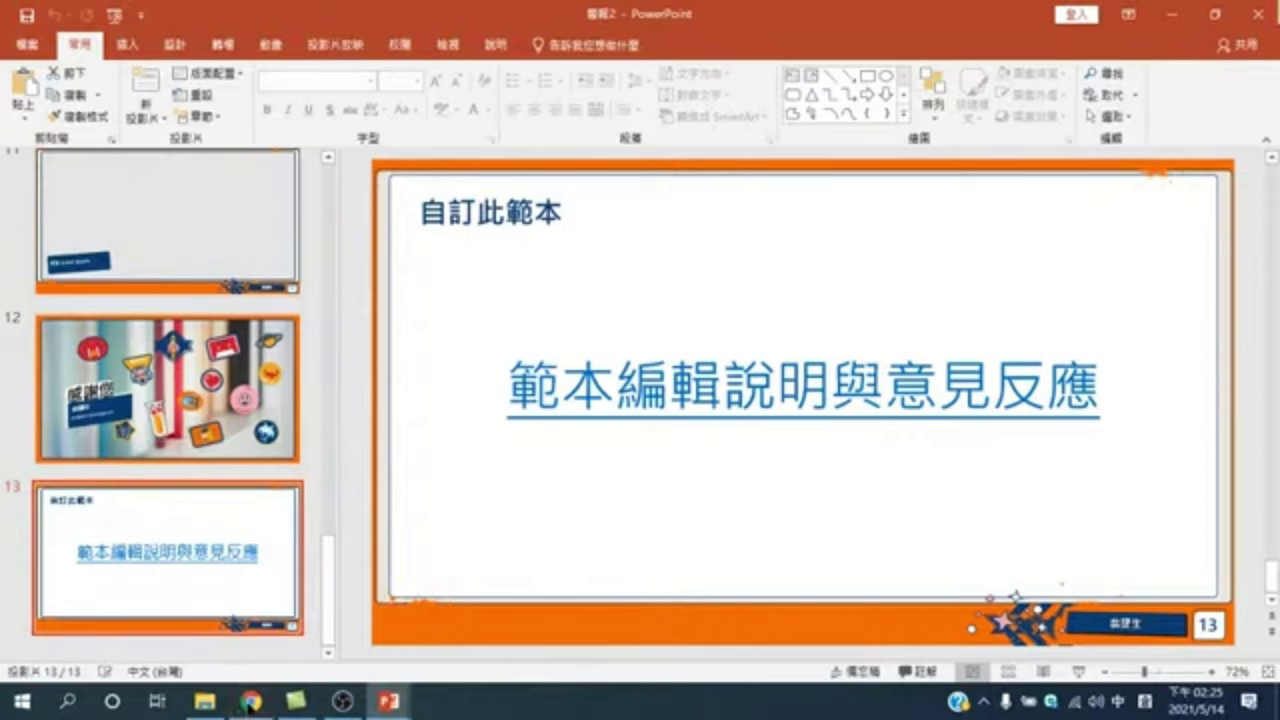
# Close the existing Chrome window and open a fresh one on Google's start page
pyautogui.click(251, 701)
pyautogui.rightClick(251, 699)
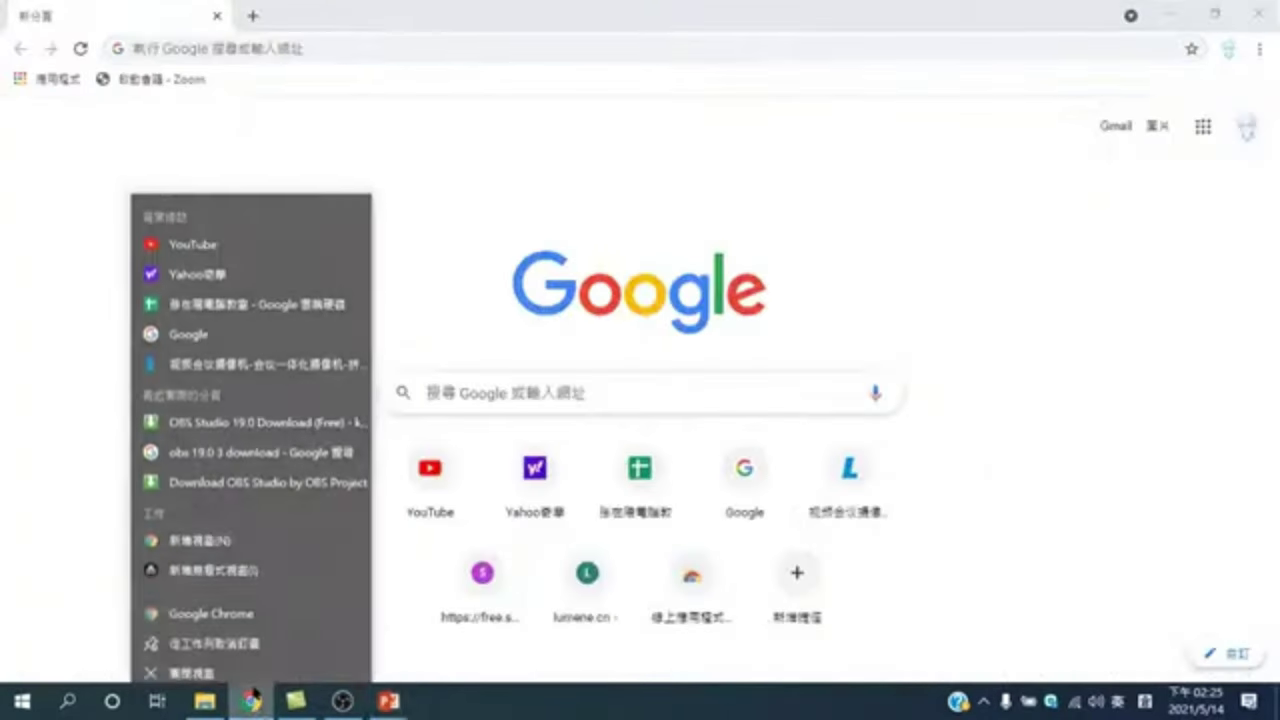
pyautogui.click(223, 664)
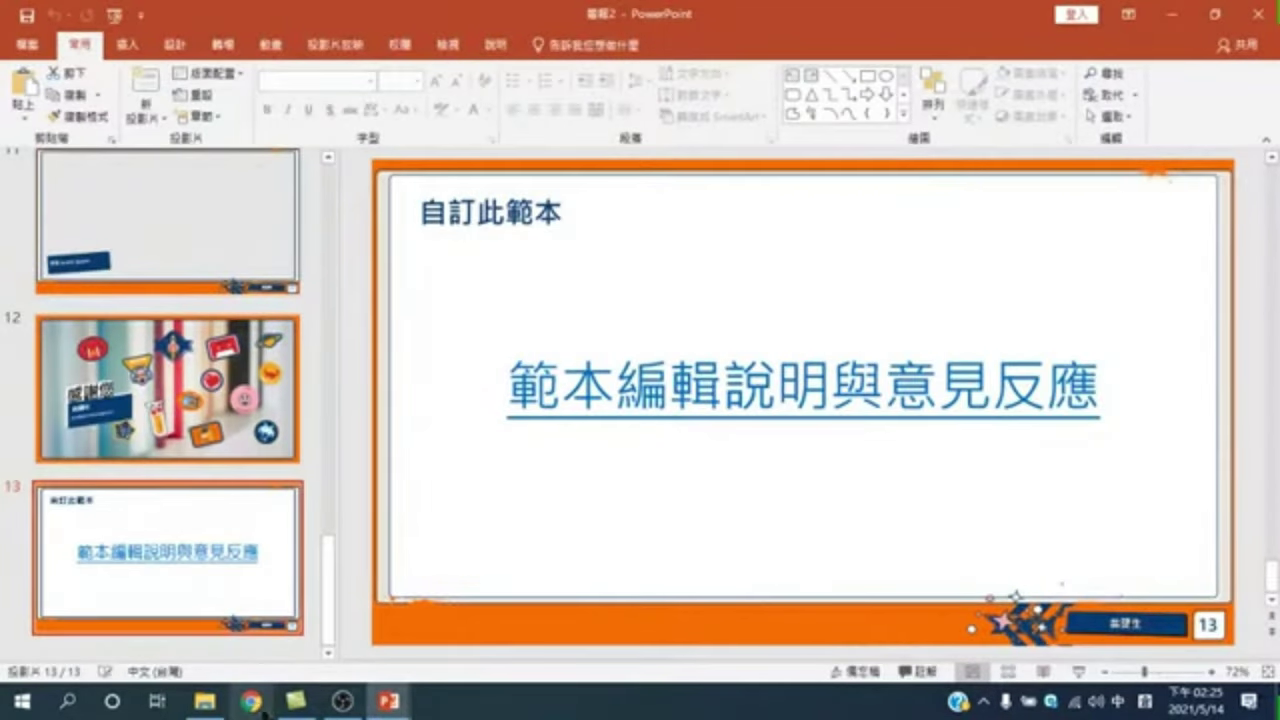
pyautogui.click(253, 702)
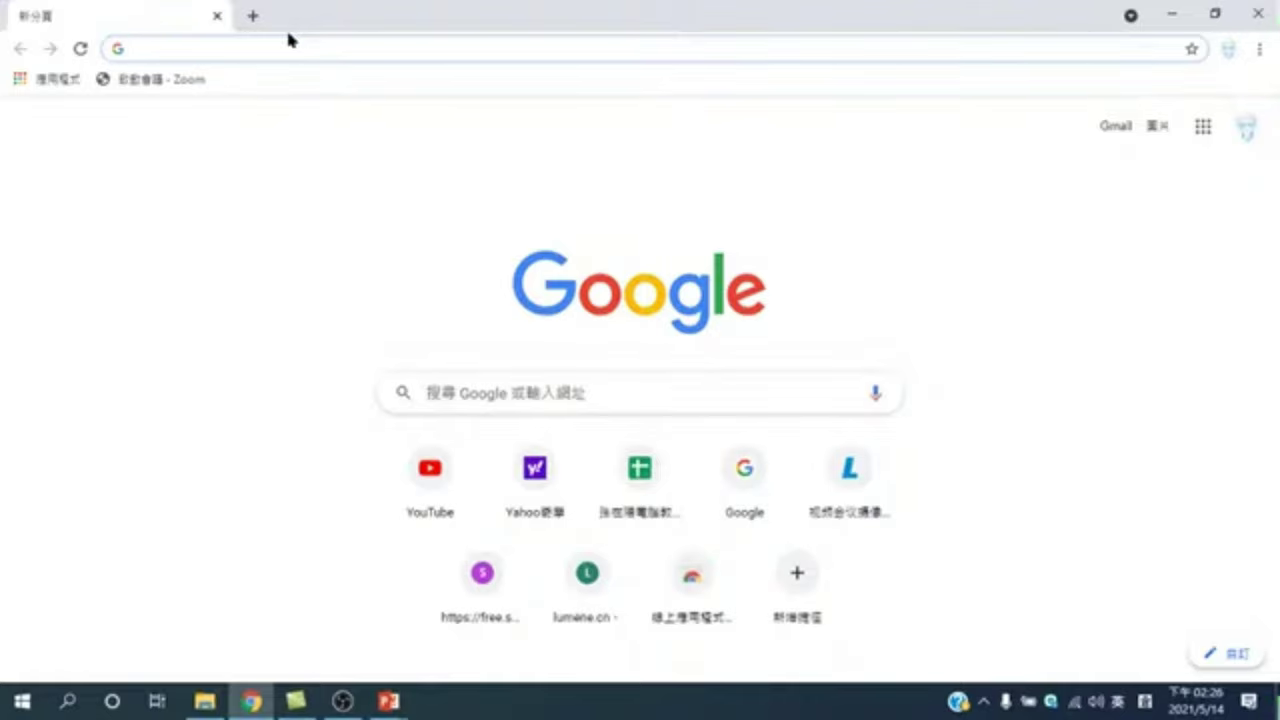
# Correct a mistaken 瘋油網 search to 瘋簡報 and open the first result, crazyppt.com
pyautogui.click(430, 383)
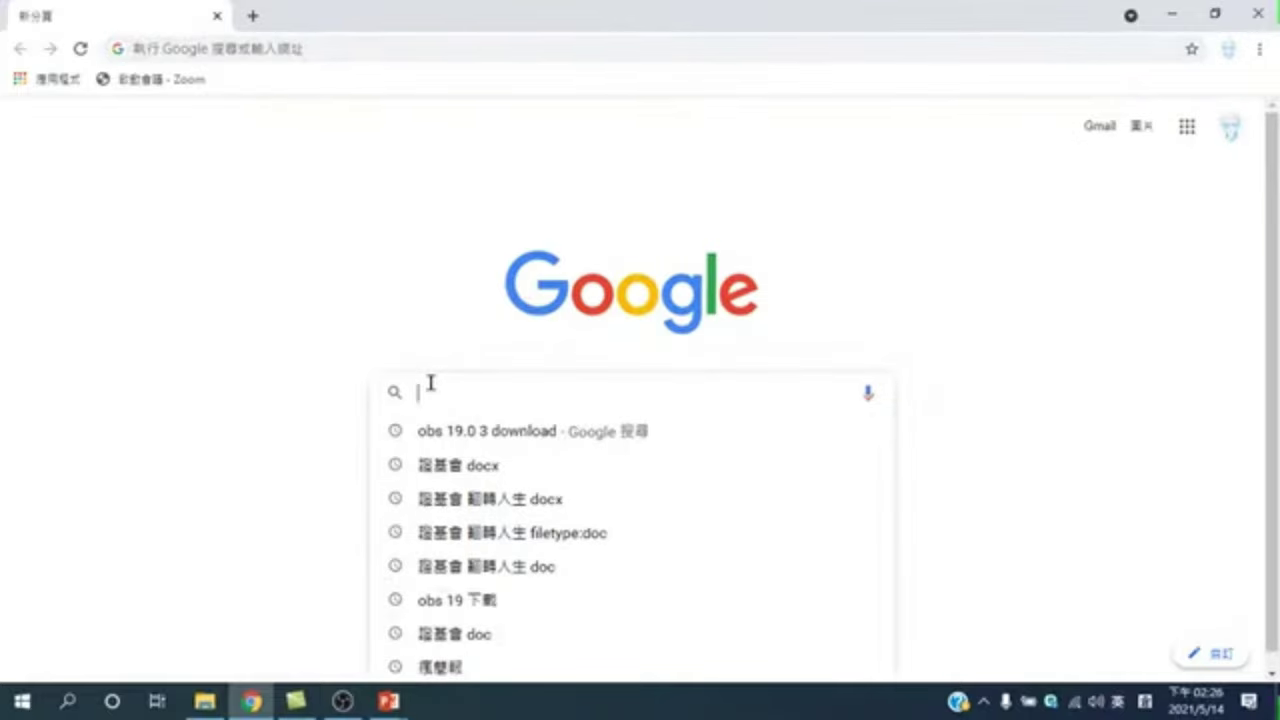
pyautogui.write('kh')
pyautogui.press('Escape')
pyautogui.write('瘋')
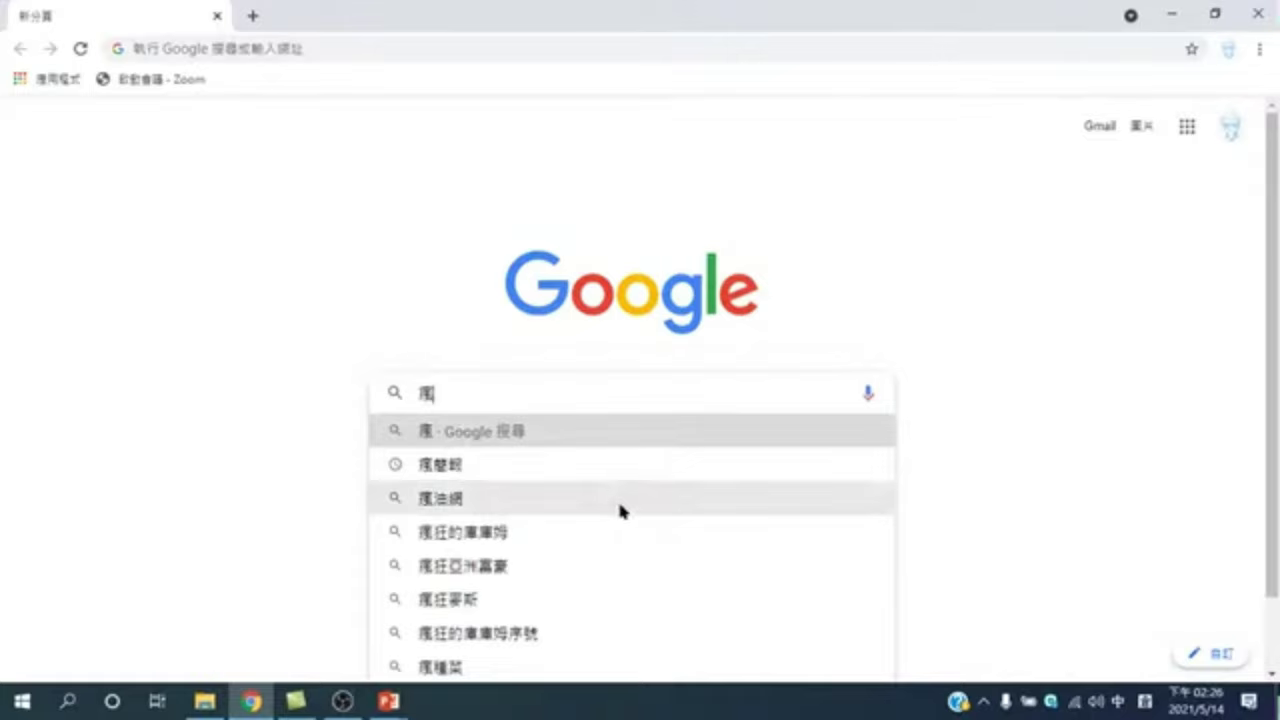
pyautogui.click(620, 508)
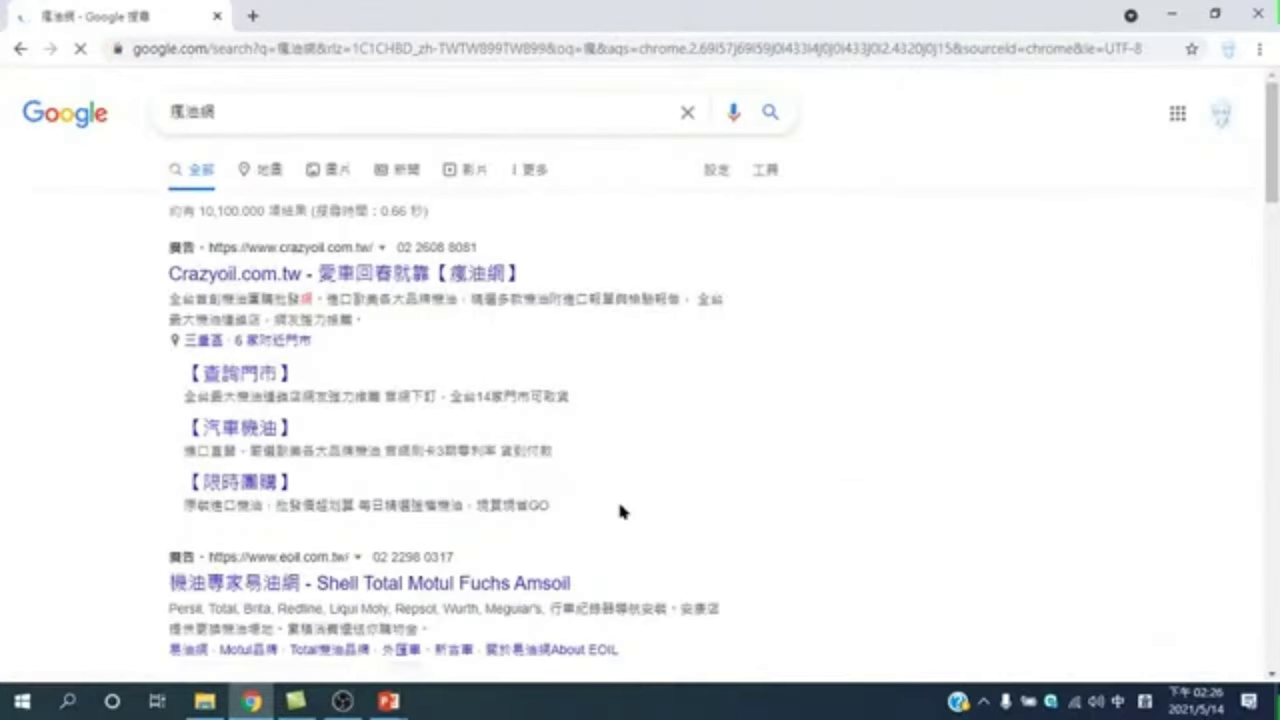
pyautogui.click(381, 80)
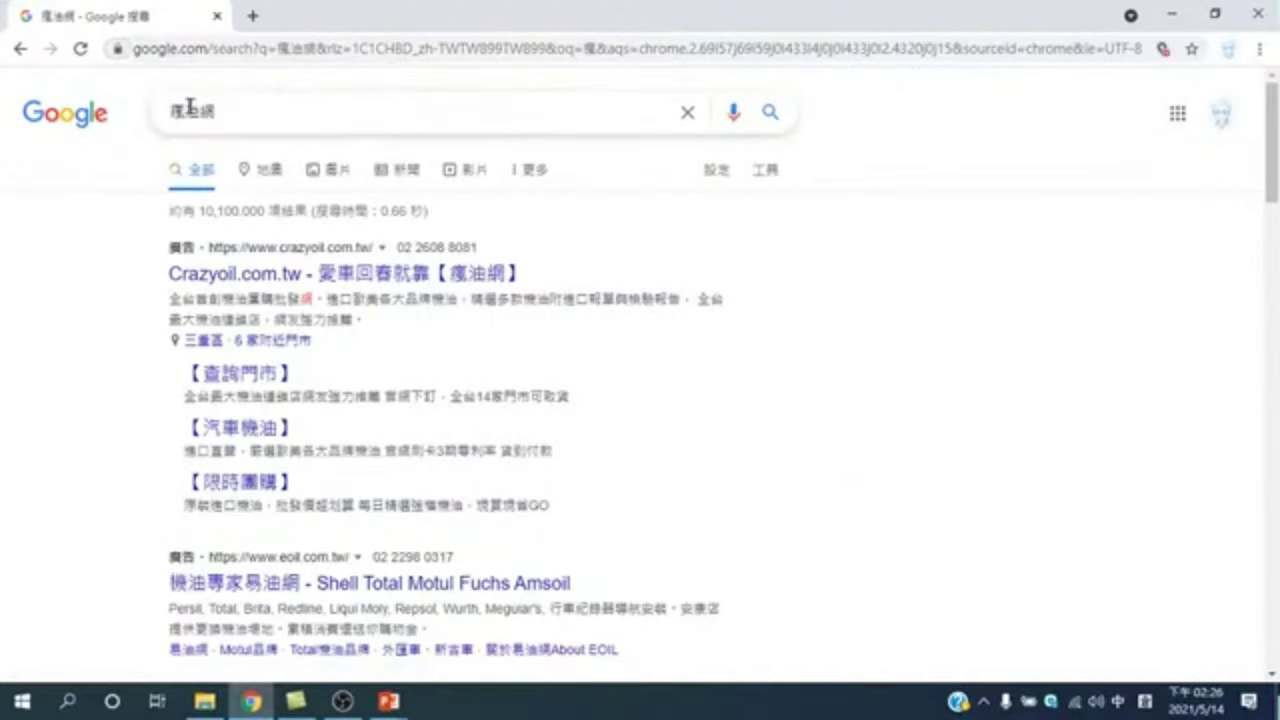
pyautogui.click(263, 118)
pyautogui.write('竹')
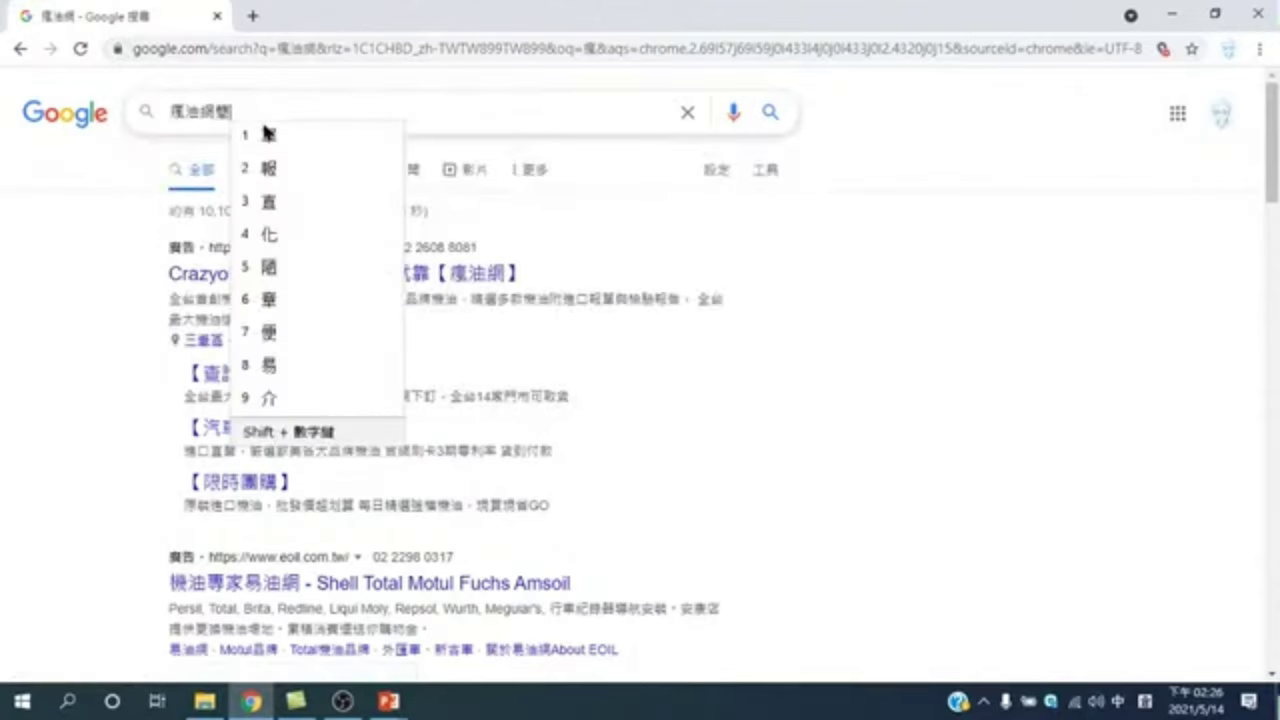
pyautogui.press('BackSpace')
pyautogui.press('BackSpace')
pyautogui.press('BackSpace')
pyautogui.press('BackSpace')
pyautogui.write('瘋簡報')
pyautogui.press('Return')
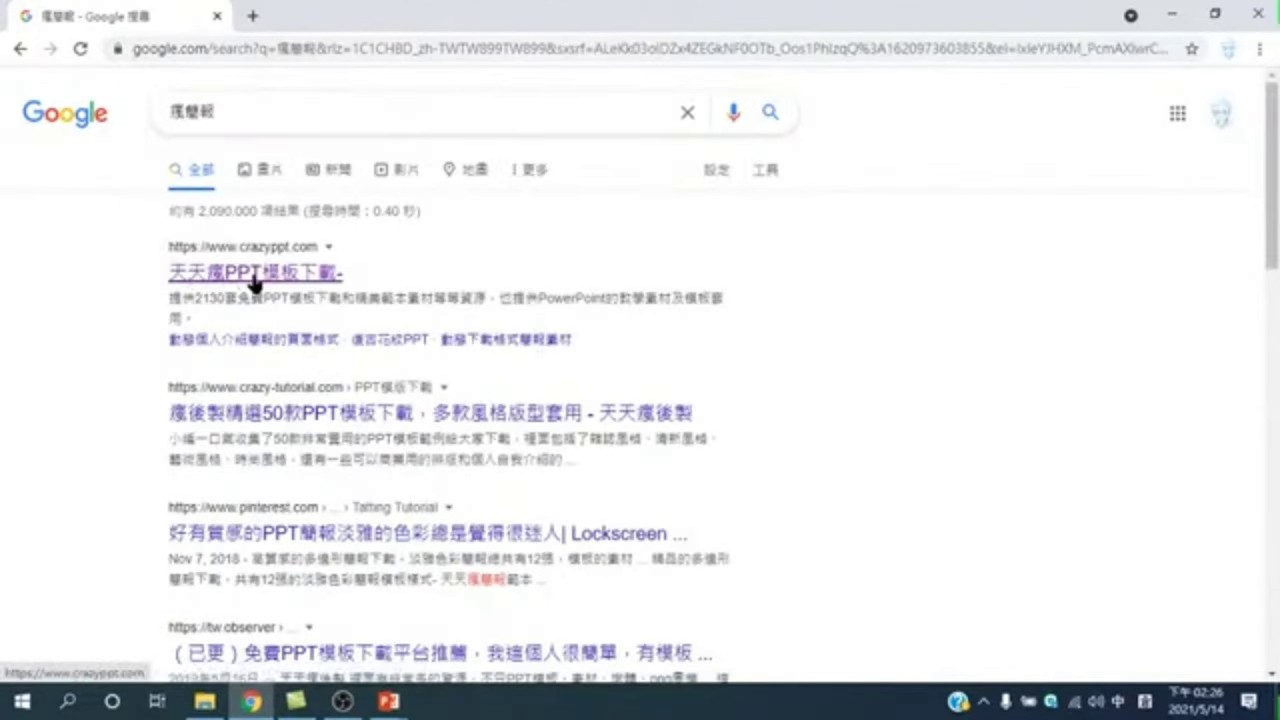
pyautogui.click(300, 274)
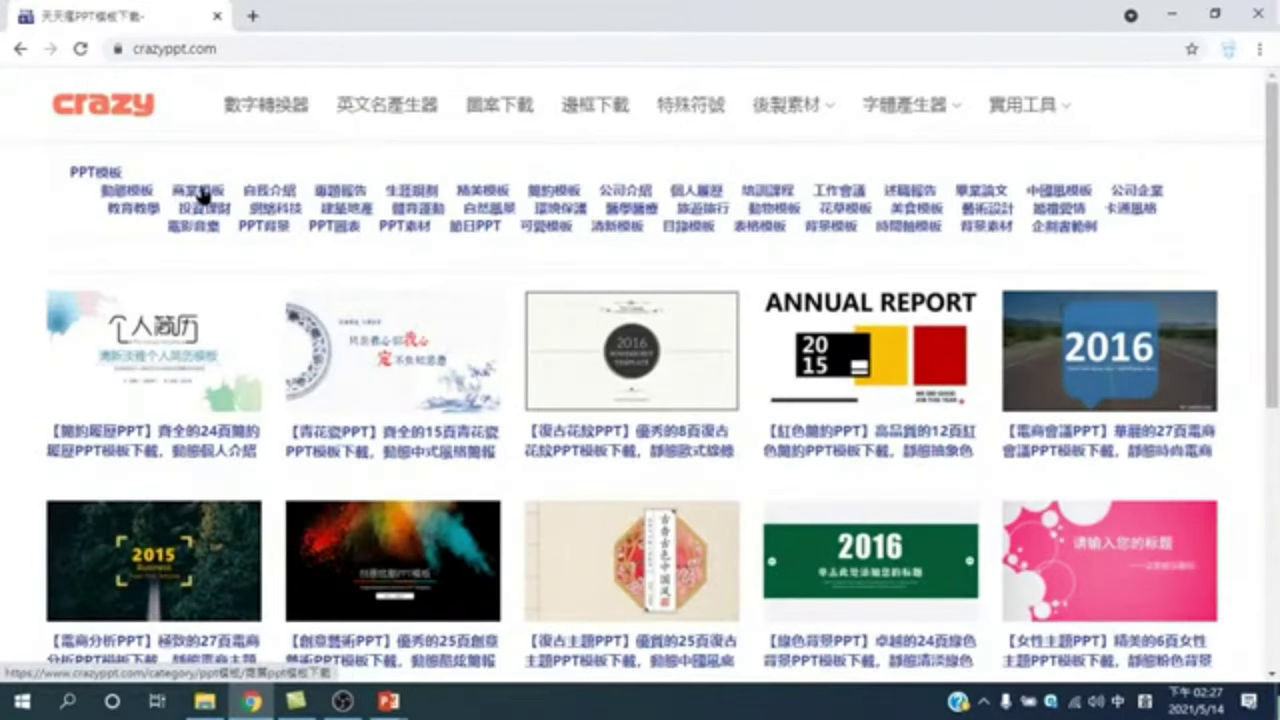
# Open the 商業模板 category, dismiss the ad, and open the 2018 business-plan template
pyautogui.click(198, 196)
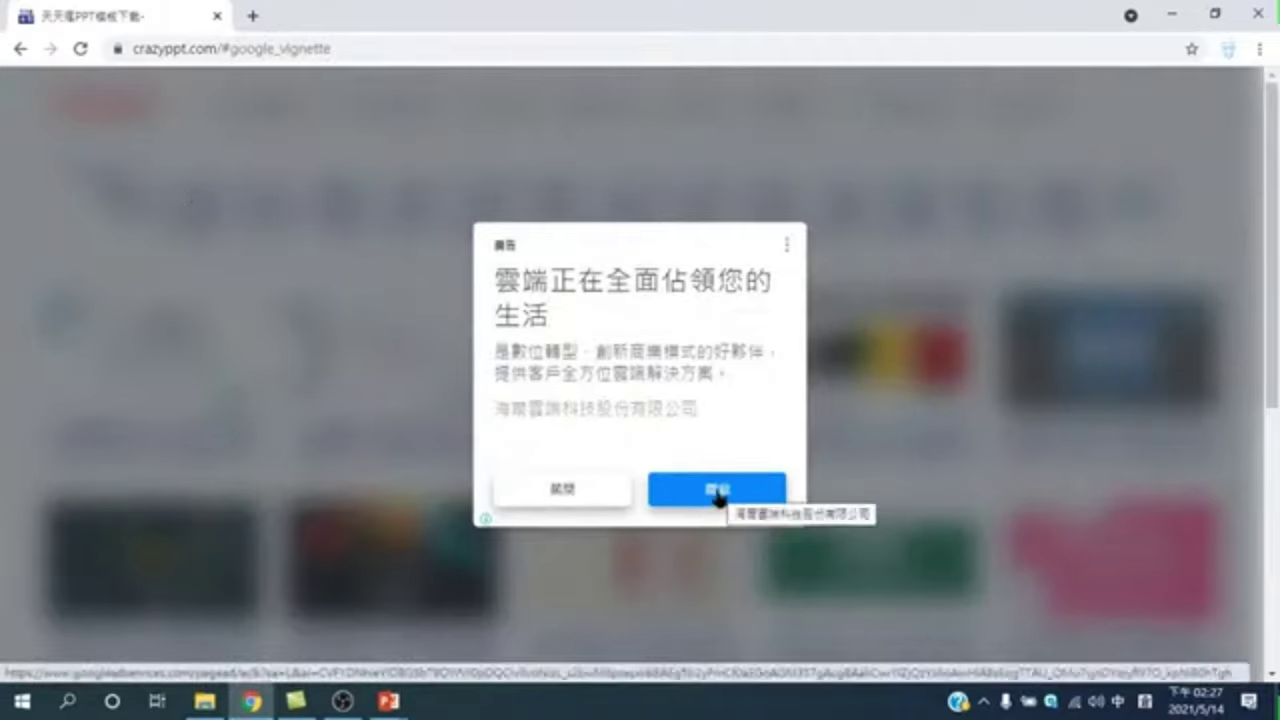
pyautogui.click(557, 489)
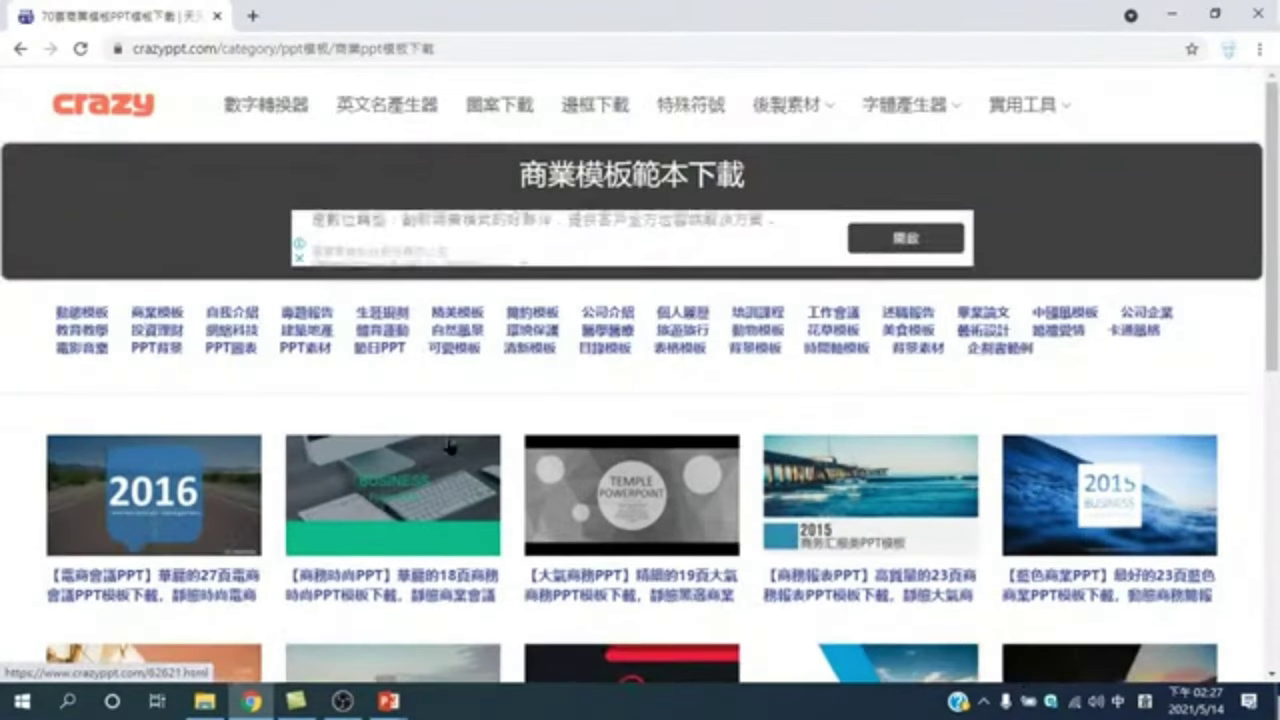
pyautogui.scroll(-1, 214, 223)
pyautogui.scroll(-1, 195, 453)
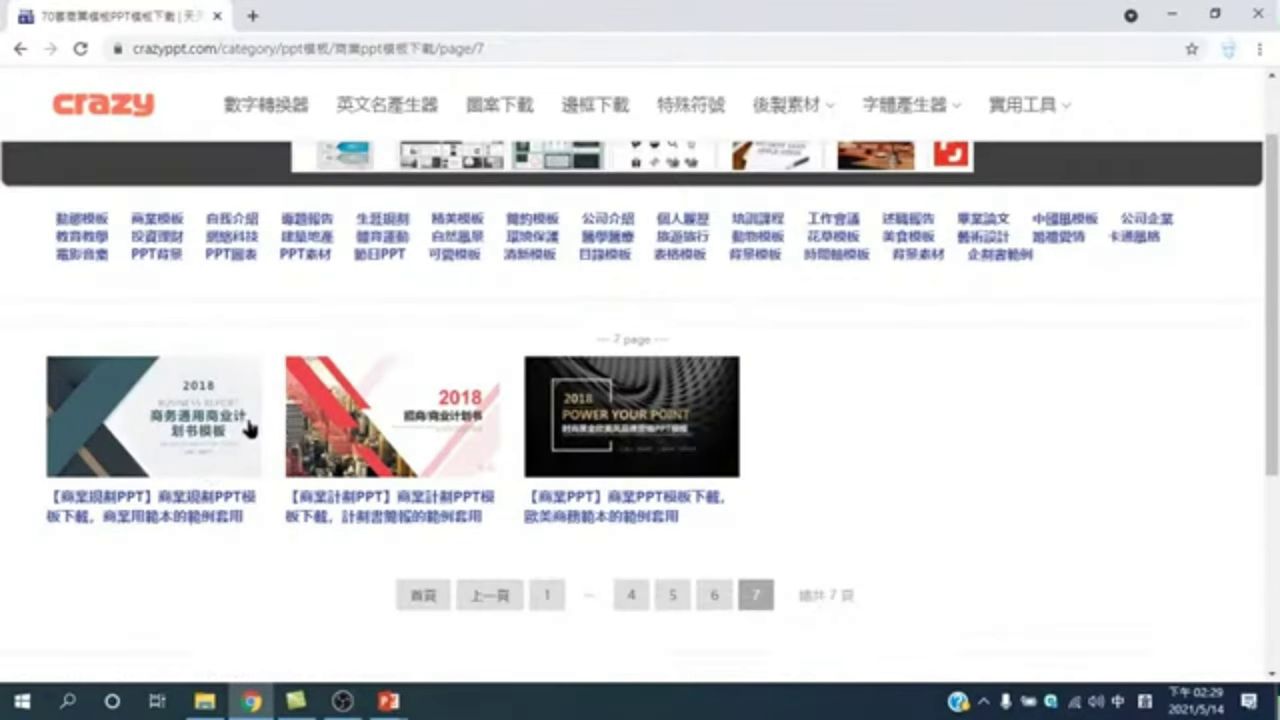
pyautogui.click(408, 410)
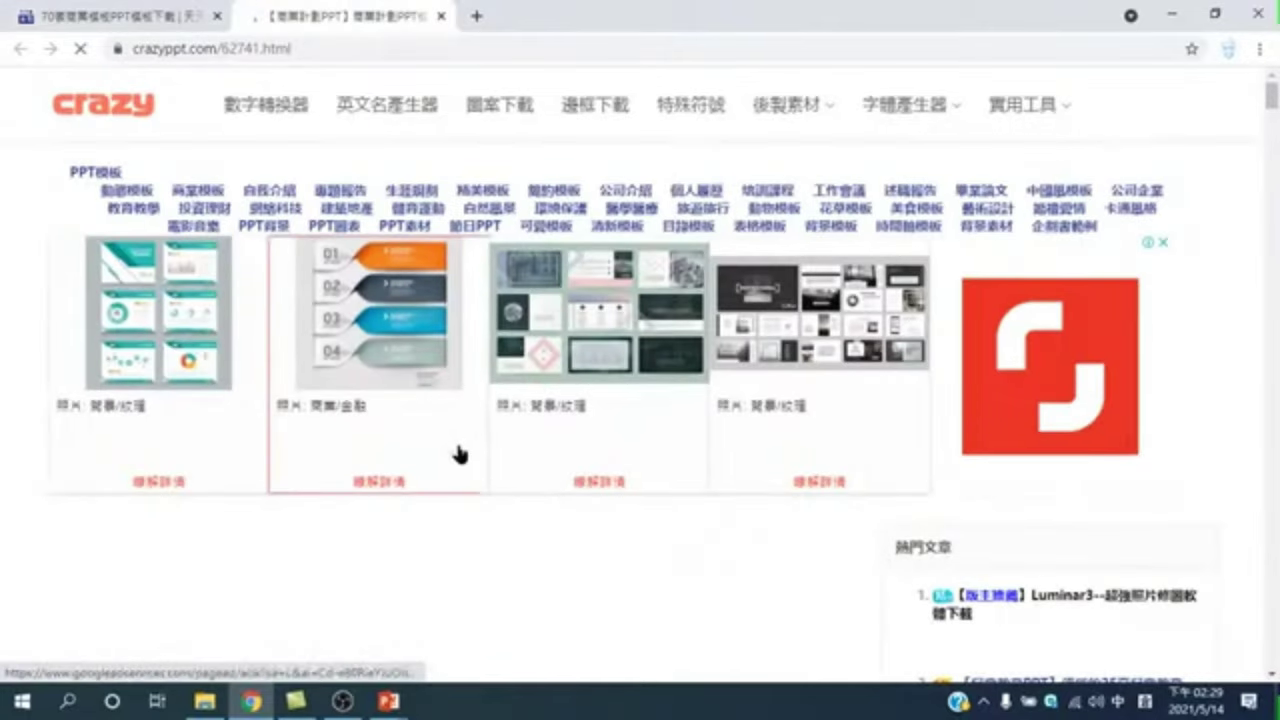
# Scroll the 商業計劃PPT page to its details: 25 pages, .pptx, 2.79MB, and download link
pyautogui.scroll(-2, 445, 365)
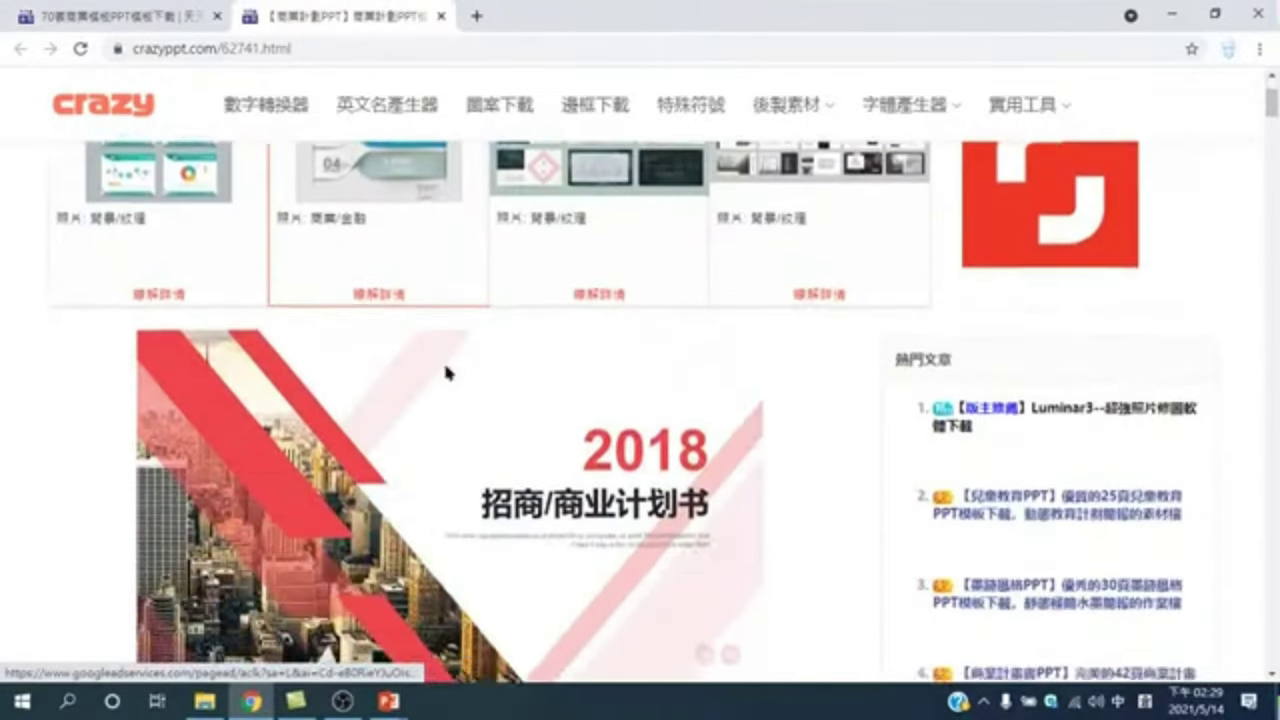
pyautogui.scroll(-2, 530, 380)
pyautogui.scroll(2, 434, 334)
pyautogui.scroll(-2, 560, 350)
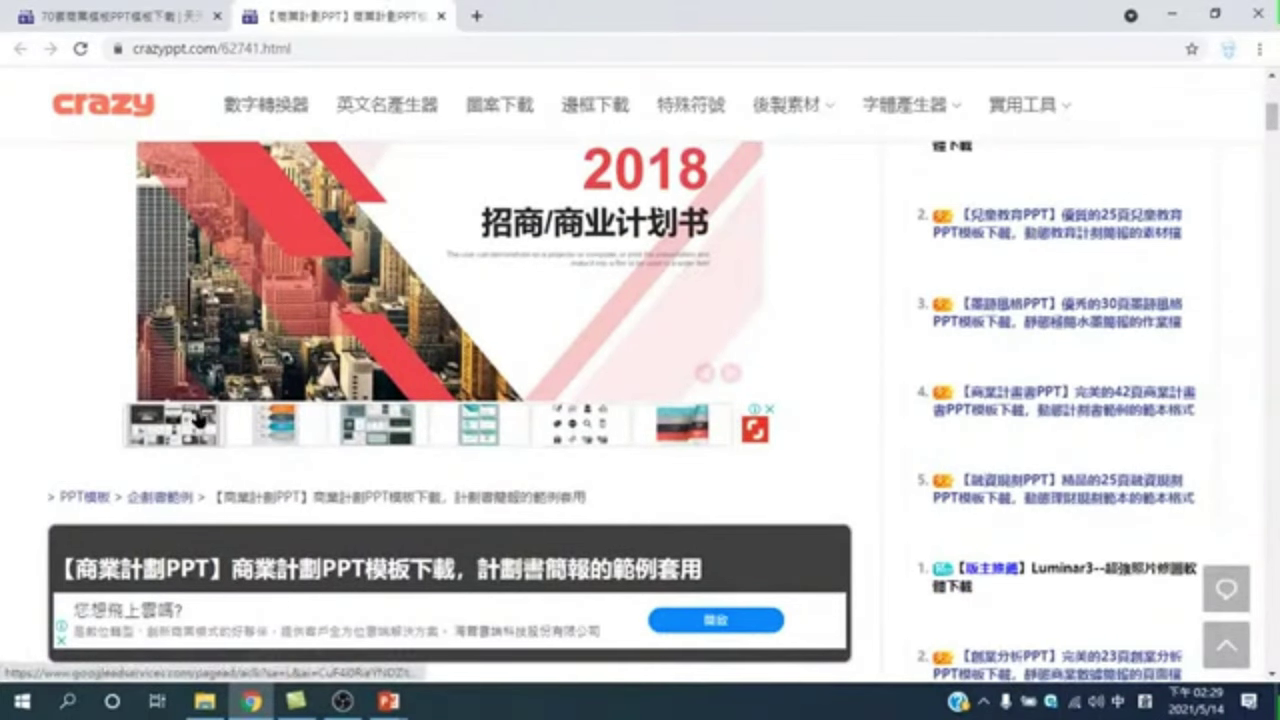
pyautogui.scroll(-3, 512, 432)
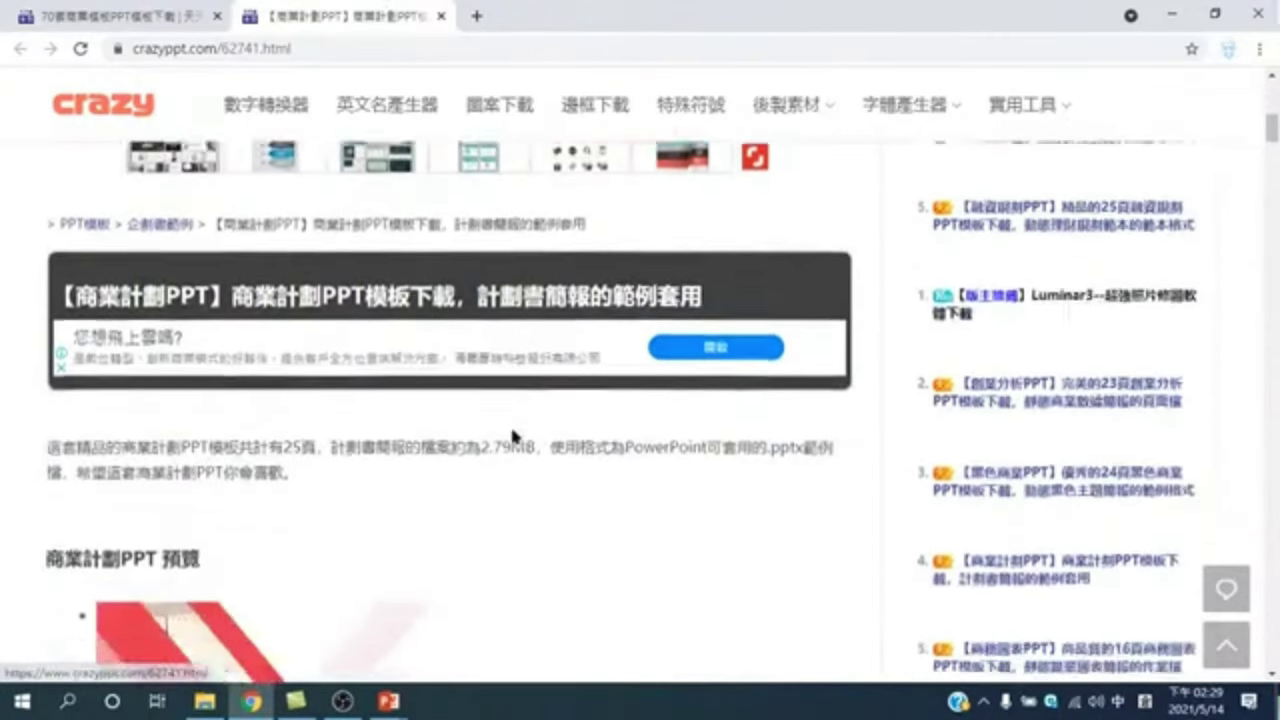
pyautogui.scroll(-4, 514, 434)
pyautogui.scroll(-4, 508, 402)
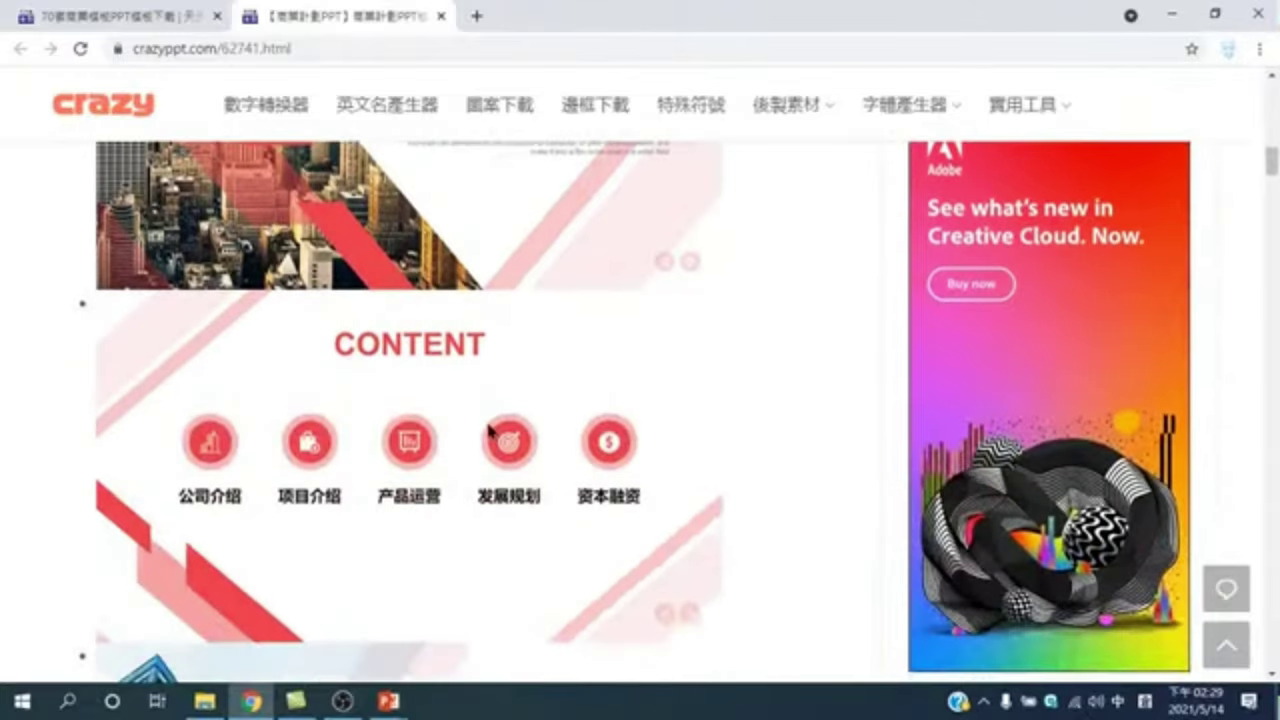
pyautogui.scroll(-10, 521, 270)
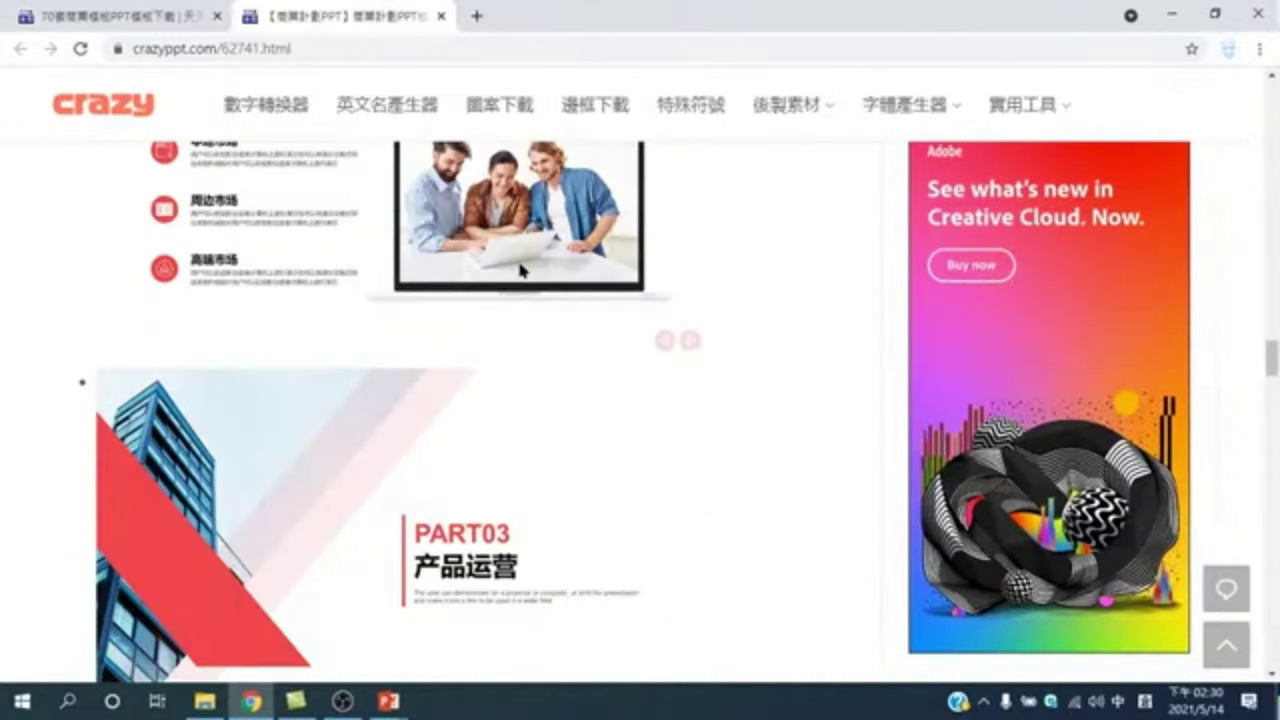
pyautogui.scroll(-5, 508, 357)
pyautogui.scroll(-4, 489, 377)
pyautogui.scroll(-4, 486, 403)
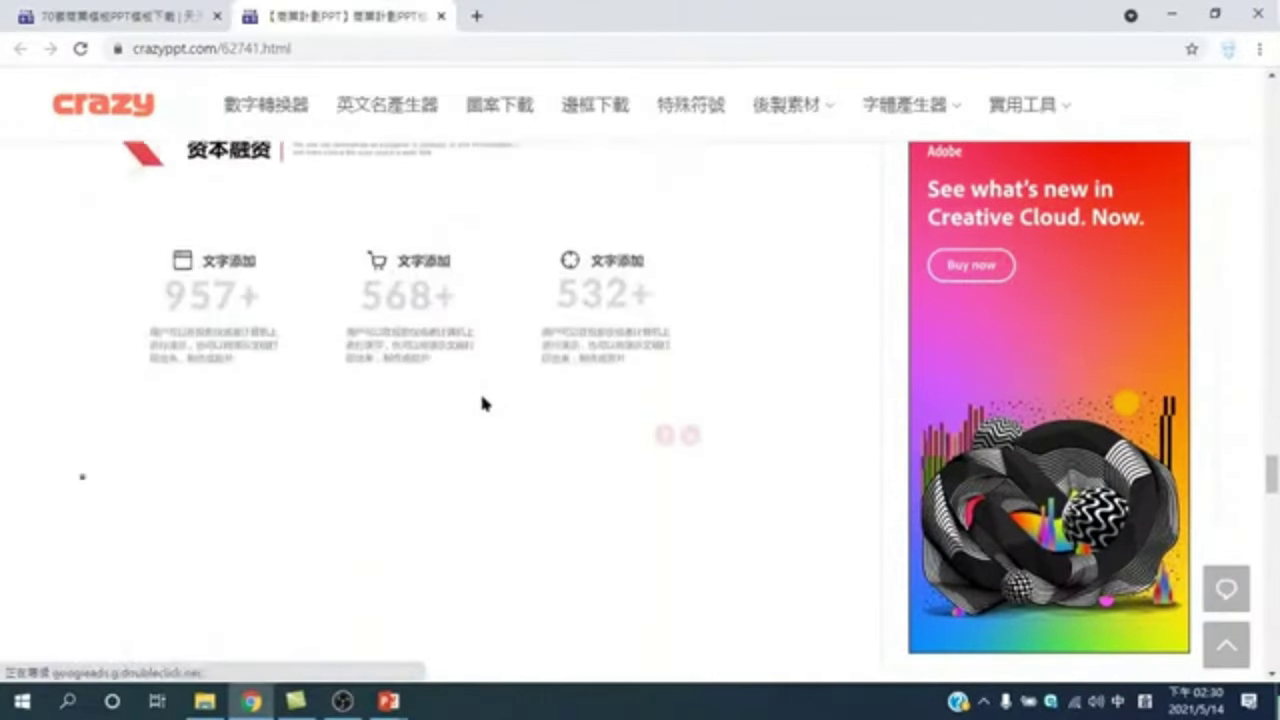
pyautogui.scroll(-4, 482, 403)
pyautogui.scroll(-3, 482, 403)
pyautogui.scroll(1, 378, 183)
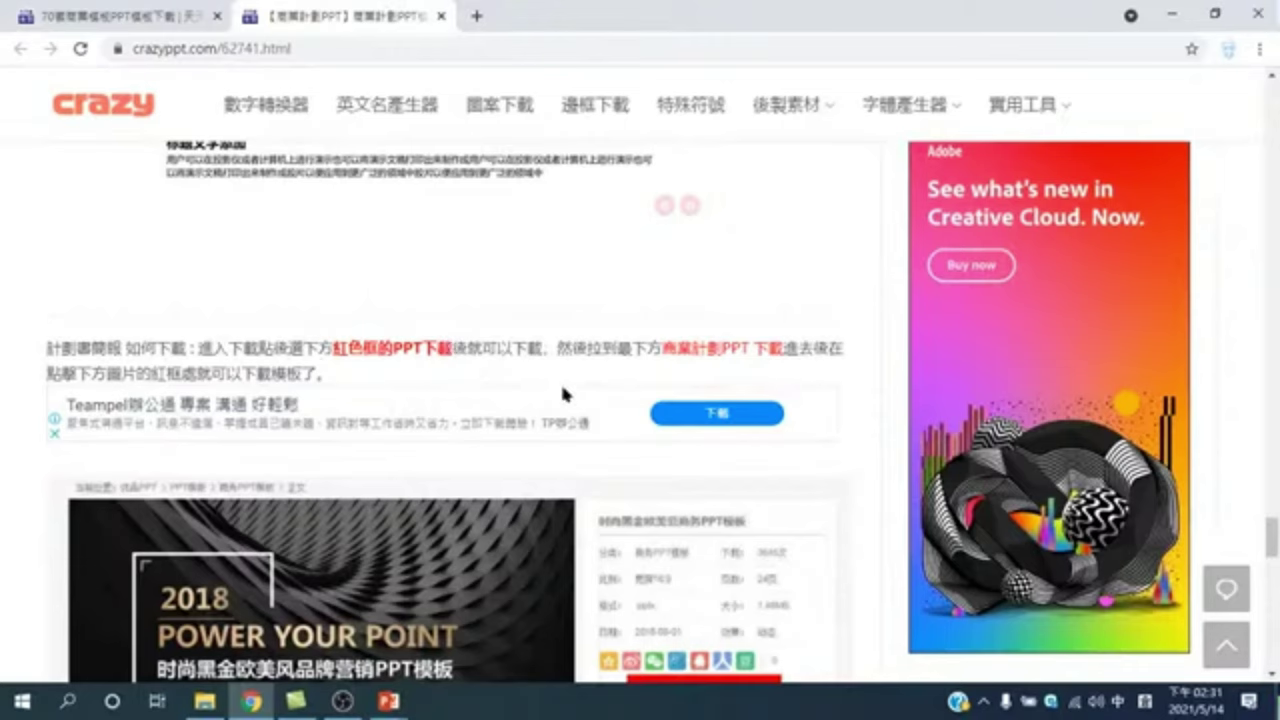
pyautogui.scroll(-2, 563, 393)
pyautogui.scroll(-2, 530, 390)
pyautogui.scroll(-2, 500, 385)
pyautogui.scroll(-4, 486, 380)
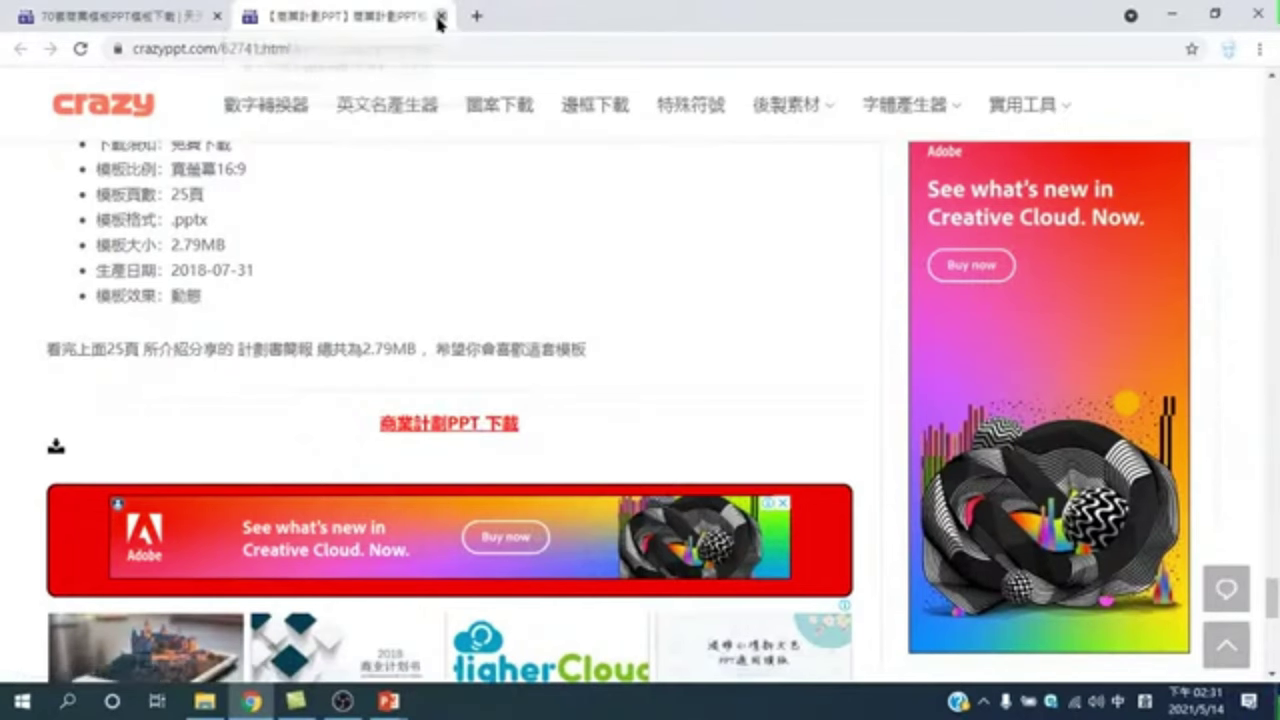
# Close the crazyppt tab and browser, close 簡報2, and open a new Chrome window
pyautogui.click(448, 16)
pyautogui.click(220, 16)
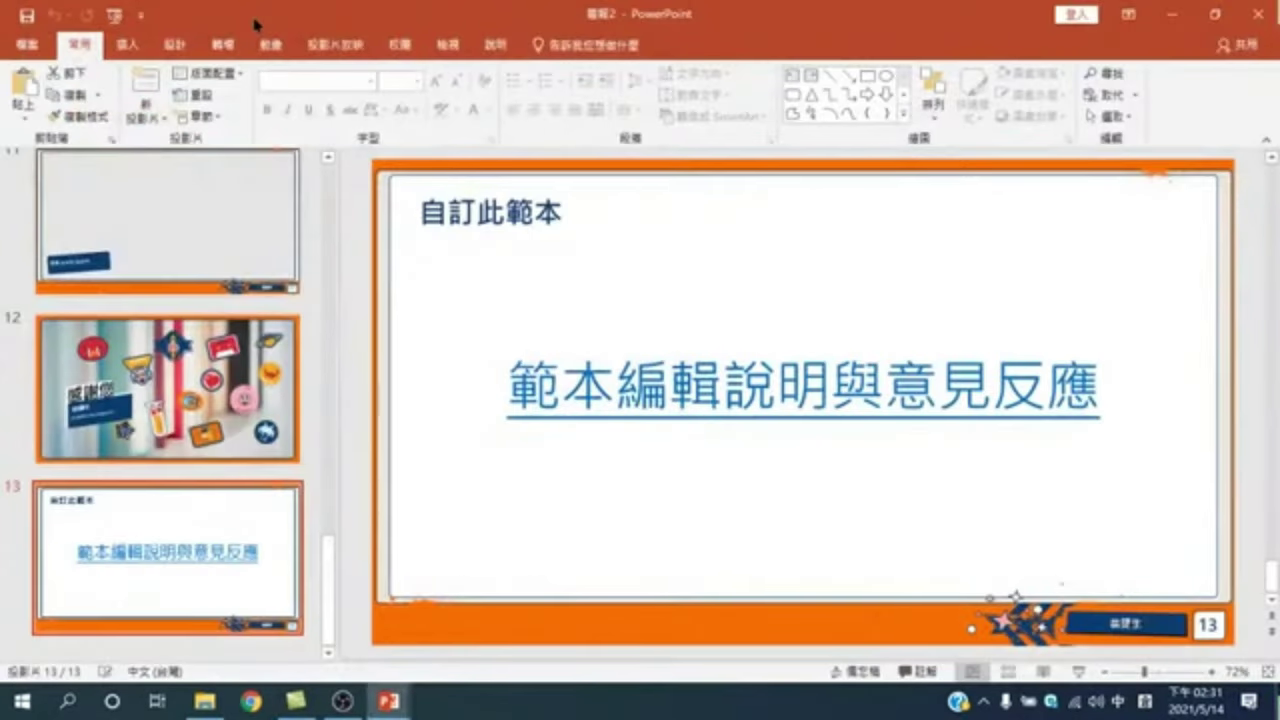
pyautogui.click(1258, 14)
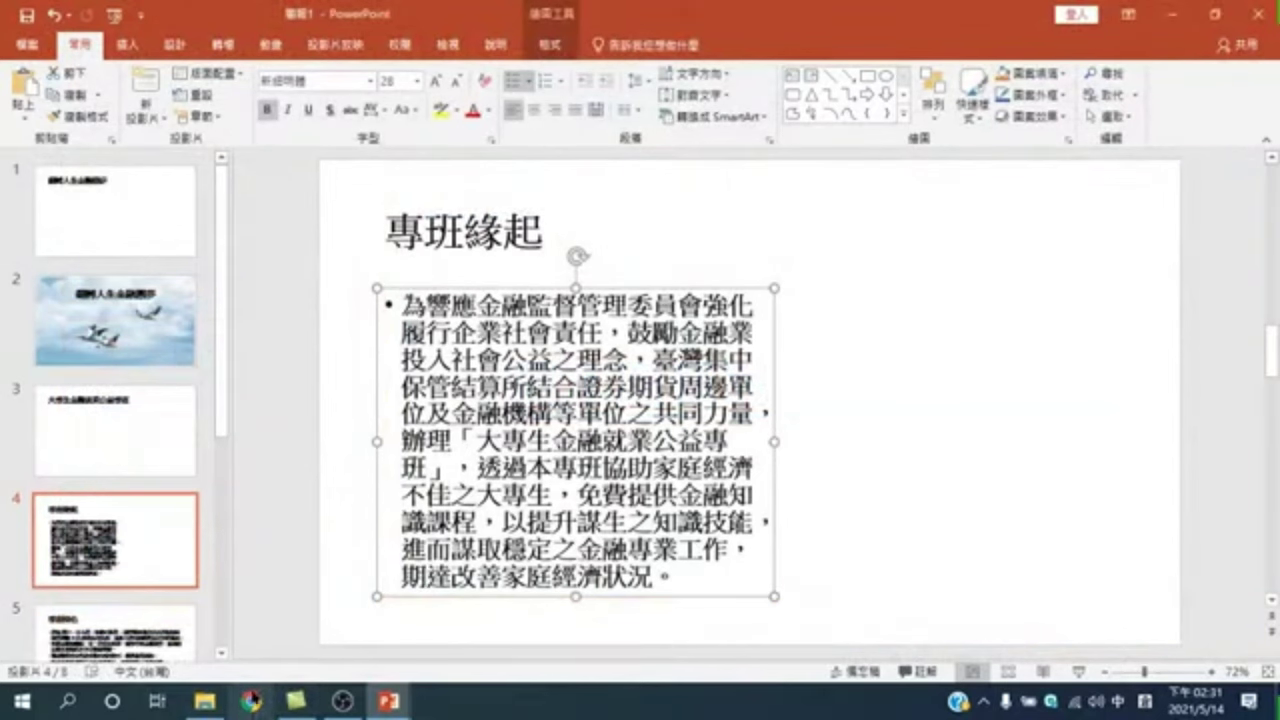
pyautogui.click(253, 703)
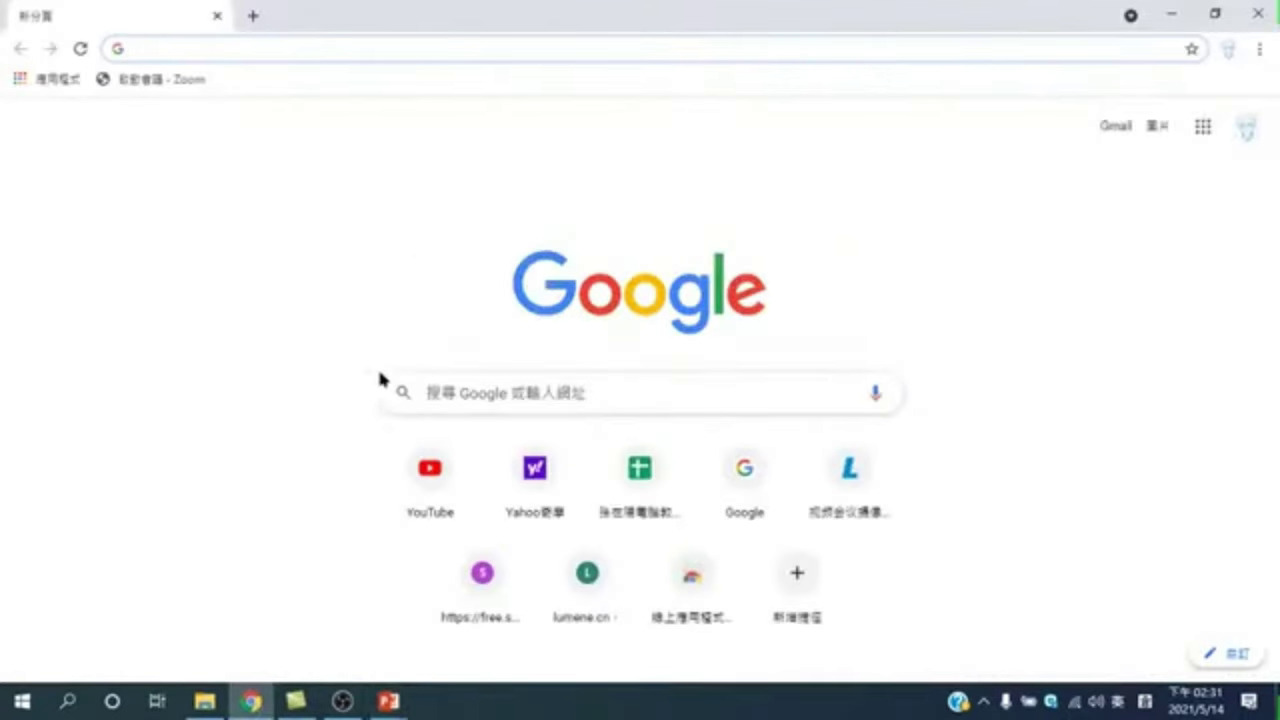
pyautogui.click(388, 701)
pyautogui.click(510, 637)
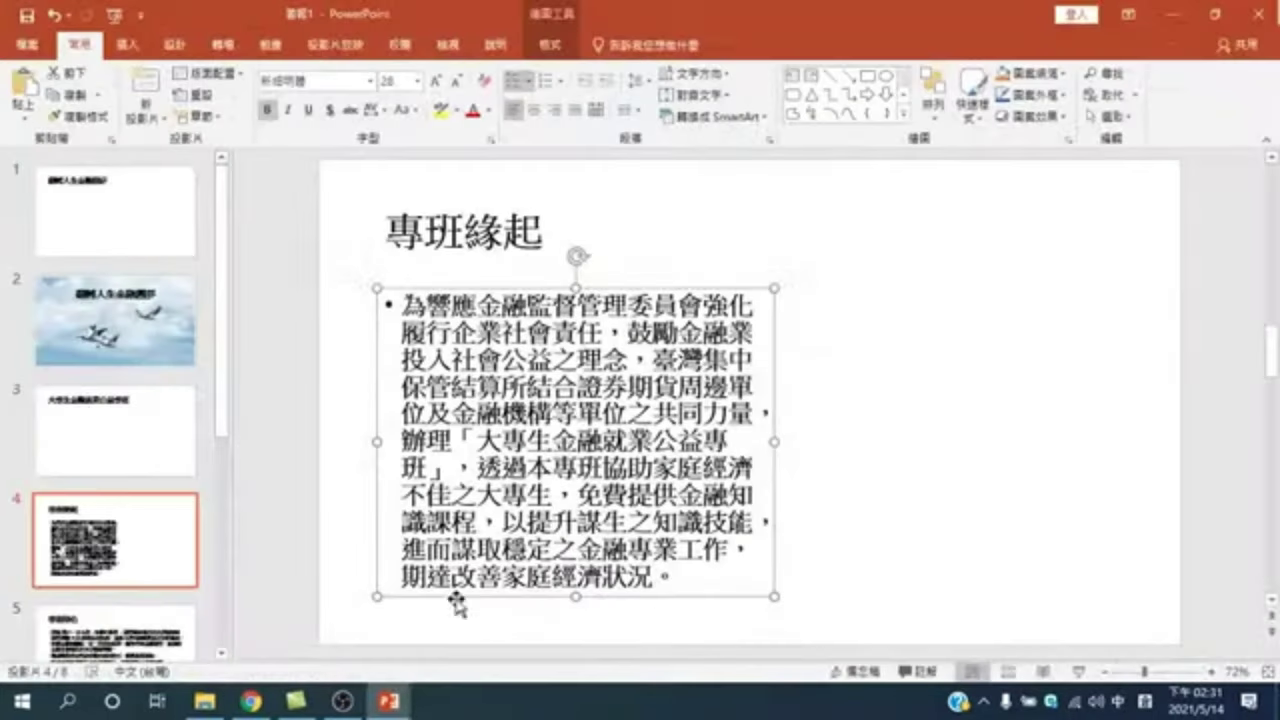
pyautogui.click(390, 701)
pyautogui.click(320, 637)
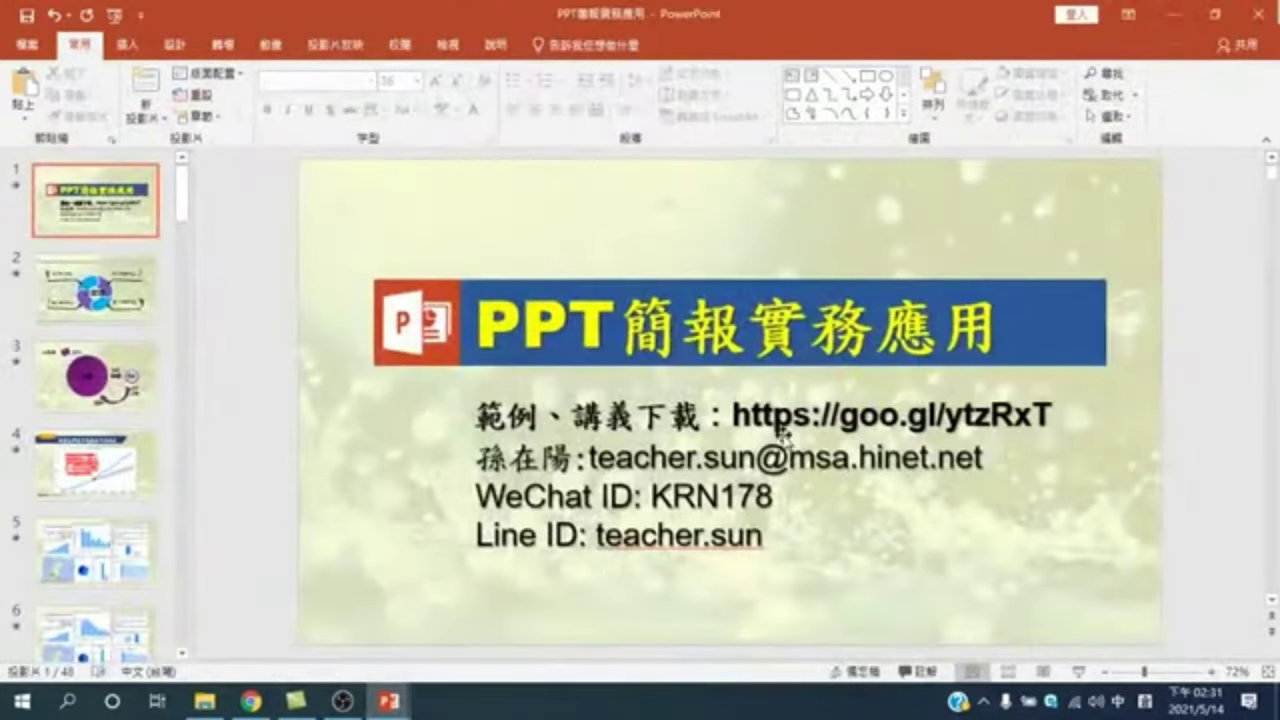
pyautogui.moveTo(734, 414); pyautogui.dragTo(1062, 408)
pyautogui.hotkey('ctrl', 'c')
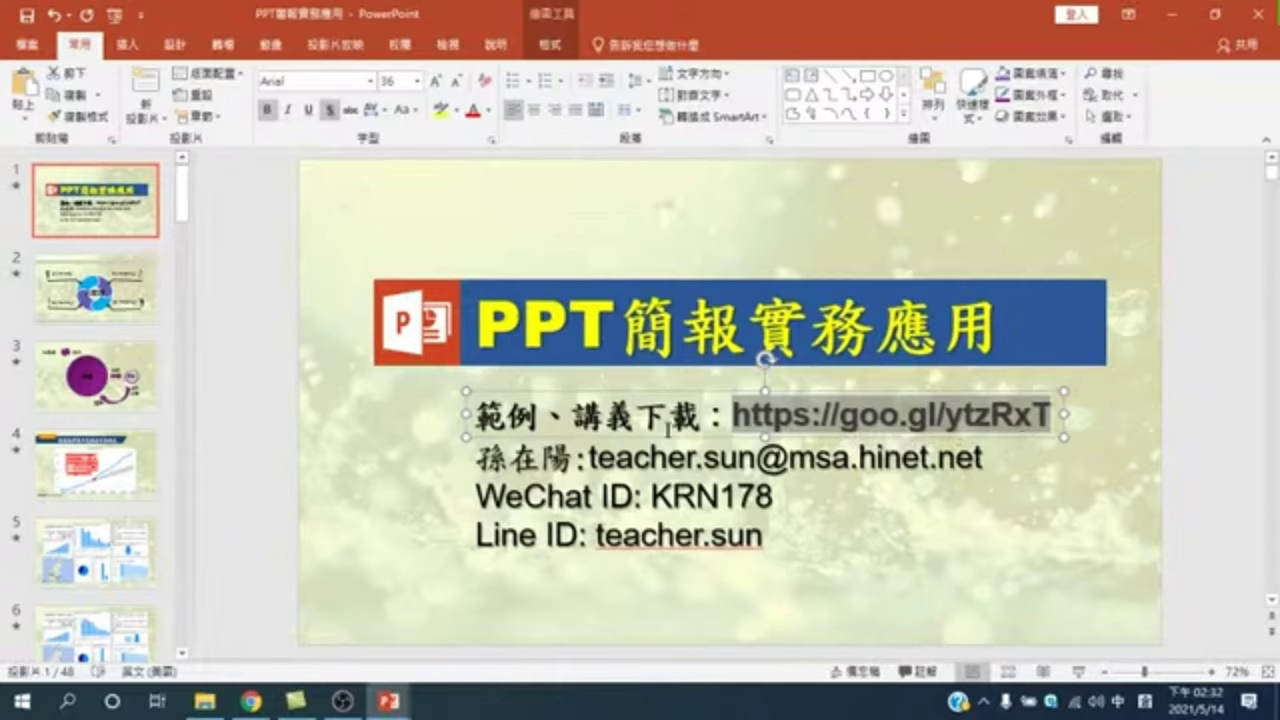
pyautogui.click(251, 700)
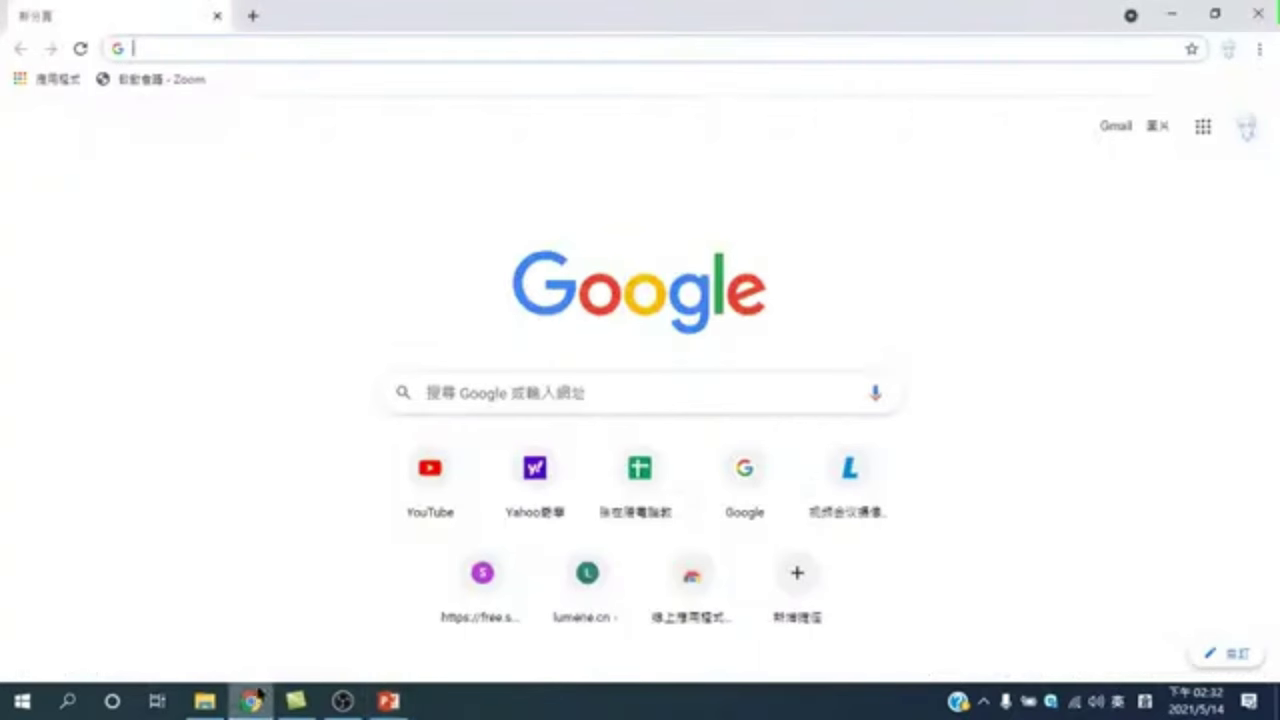
# Paste the goo.gl link into the address bar and open the shared 範例 folder in Drive
pyautogui.click(195, 45)
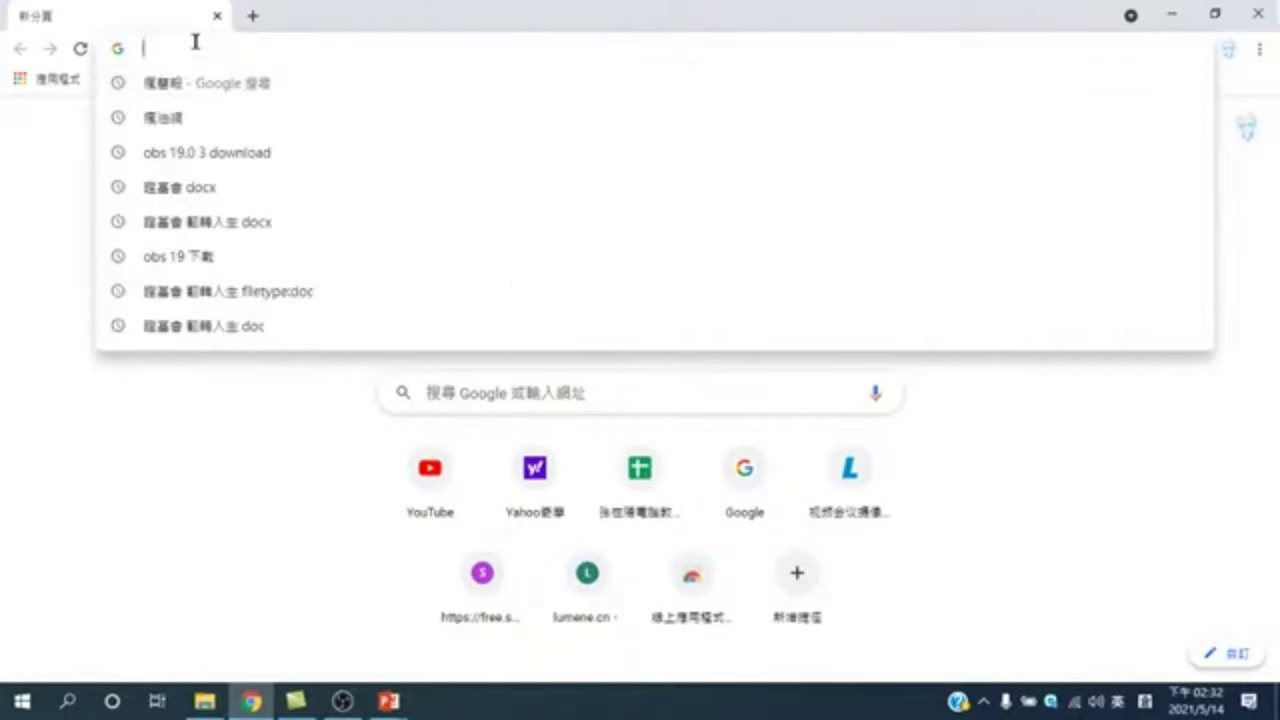
pyautogui.hotkey('ctrl', 'v')
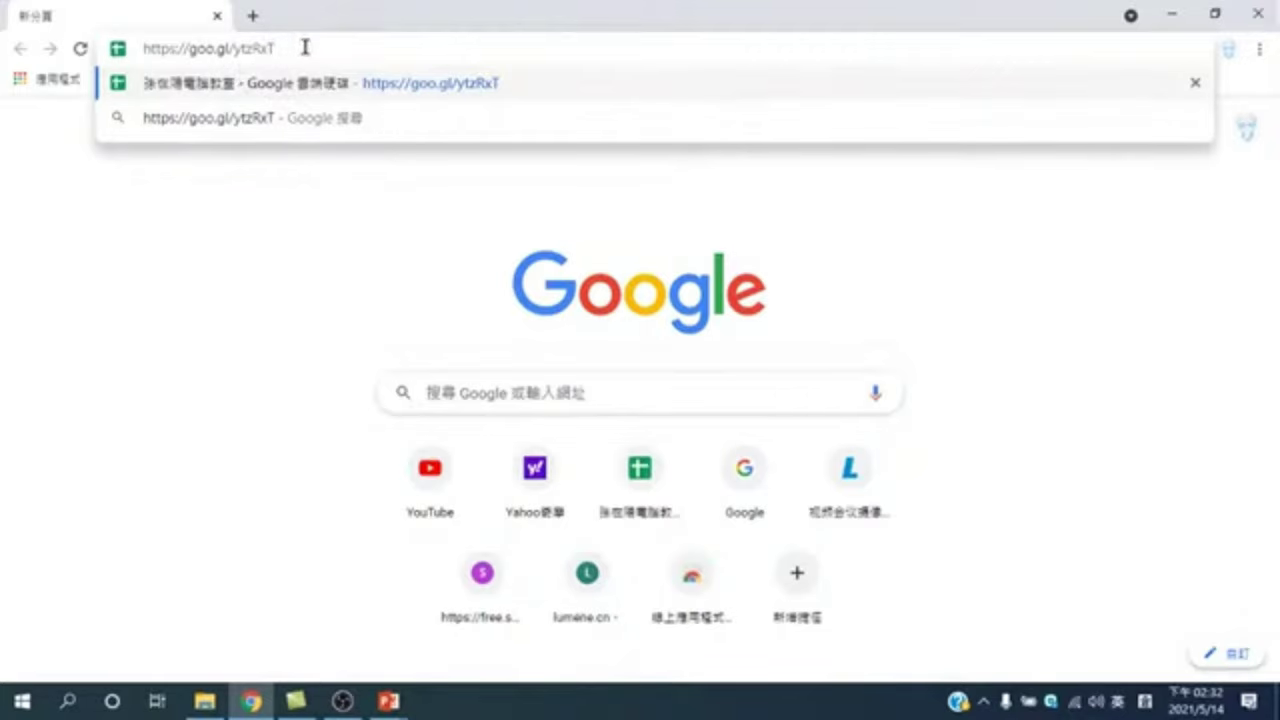
pyautogui.press('Return')
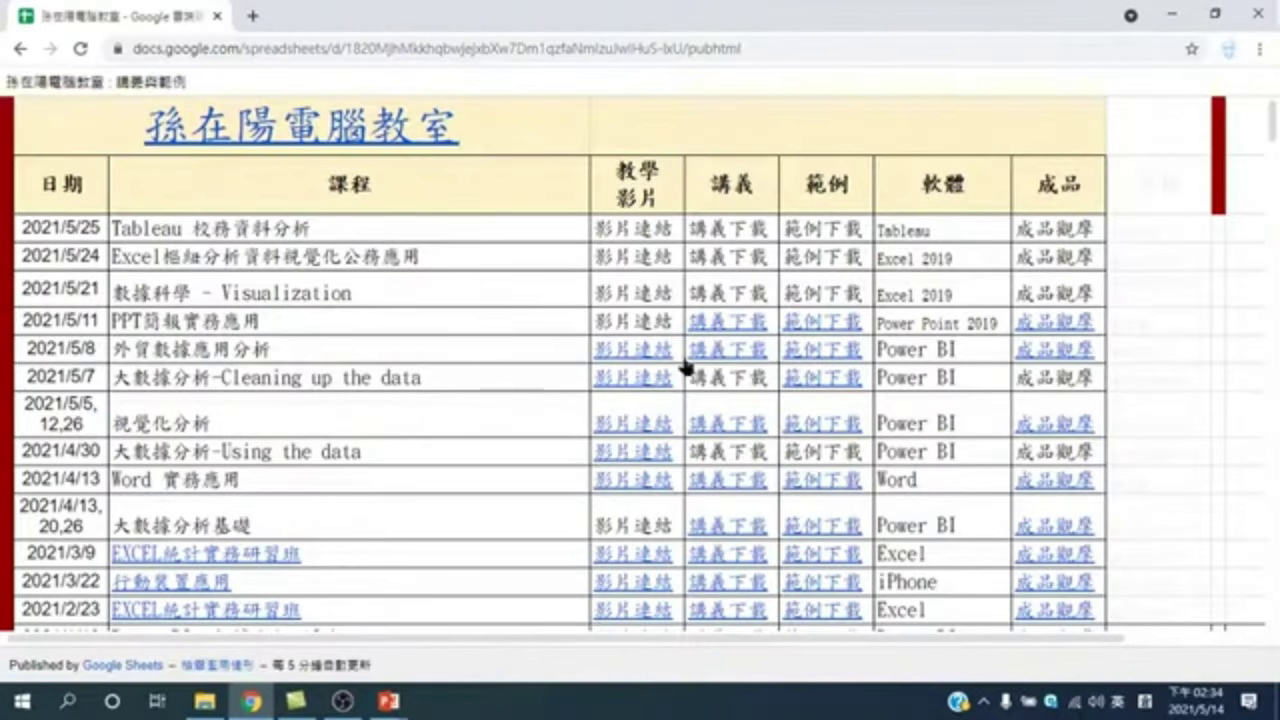
pyautogui.click(812, 328)
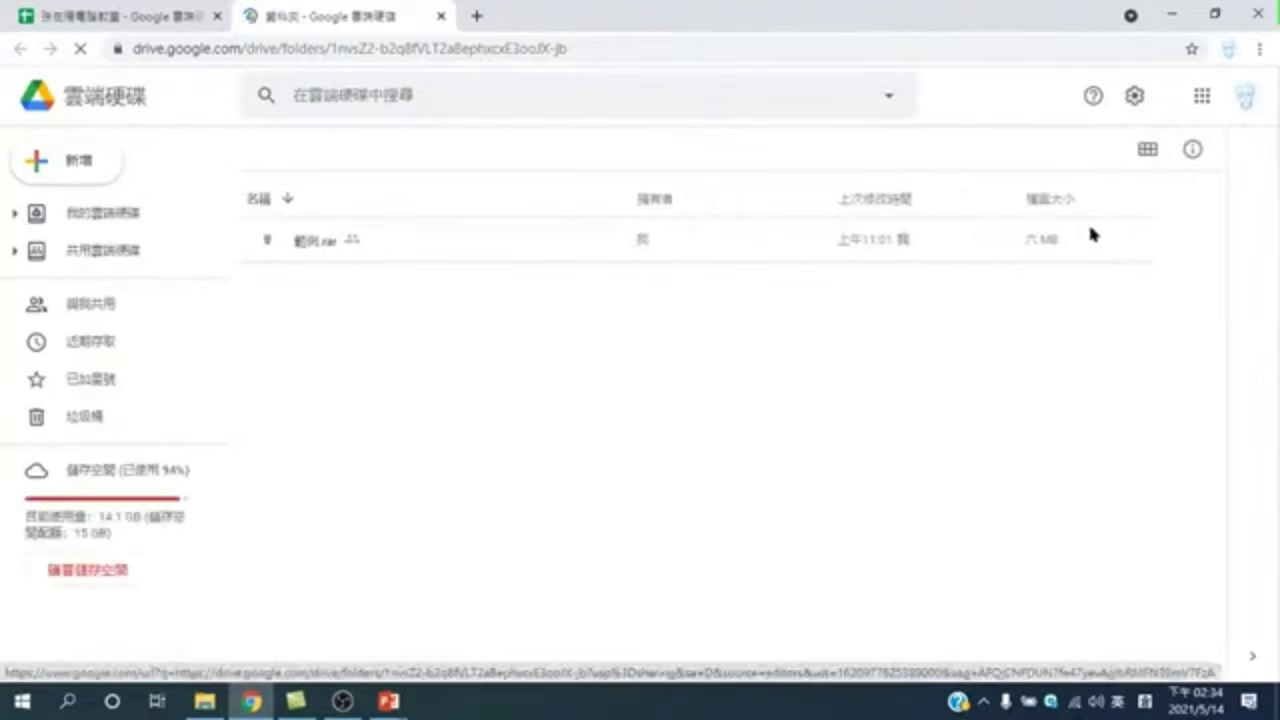
pyautogui.click(1246, 95)
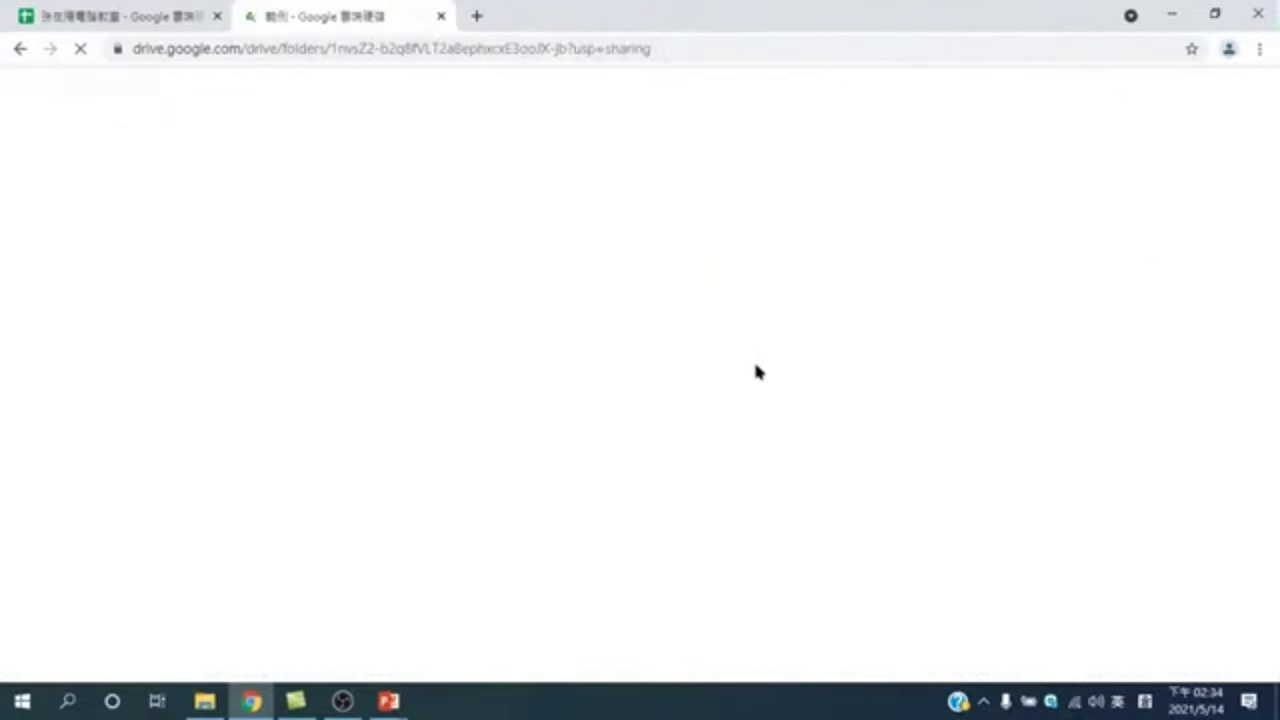
# Download 範例.rar from the Drive 範例 folder, then return to the course table
pyautogui.click(208, 22)
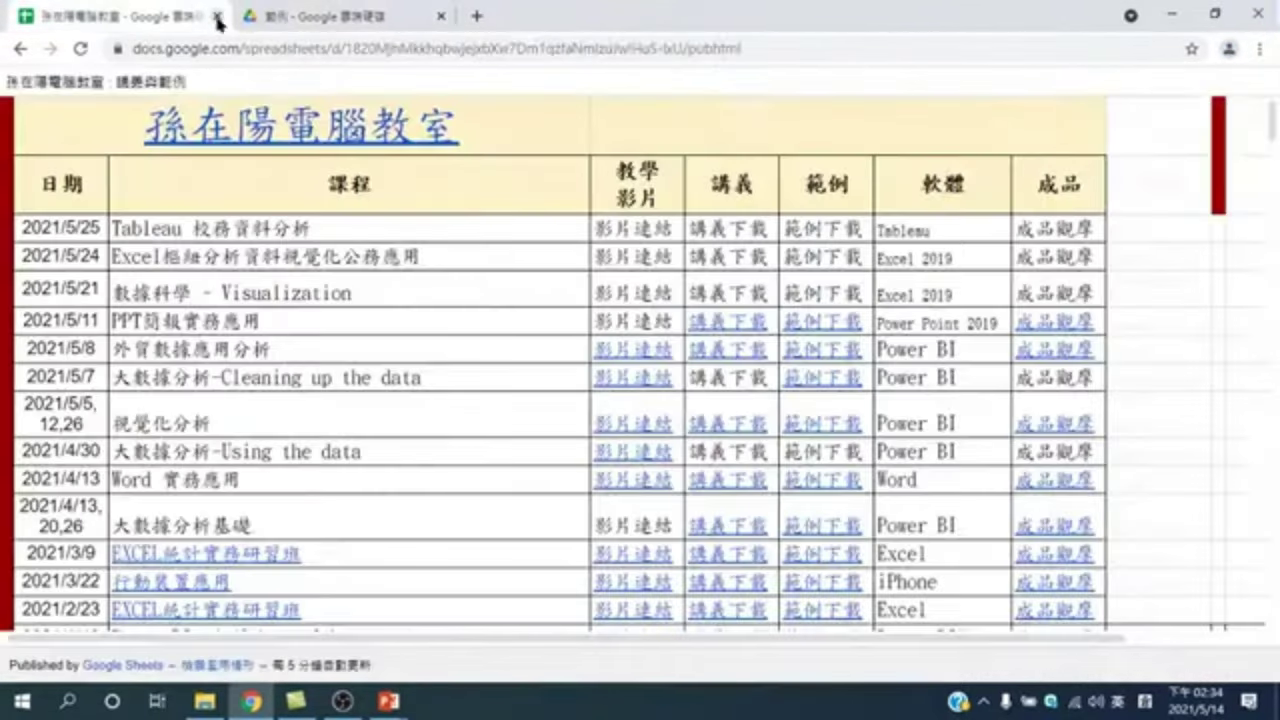
pyautogui.click(345, 15)
pyautogui.moveTo(97, 249)
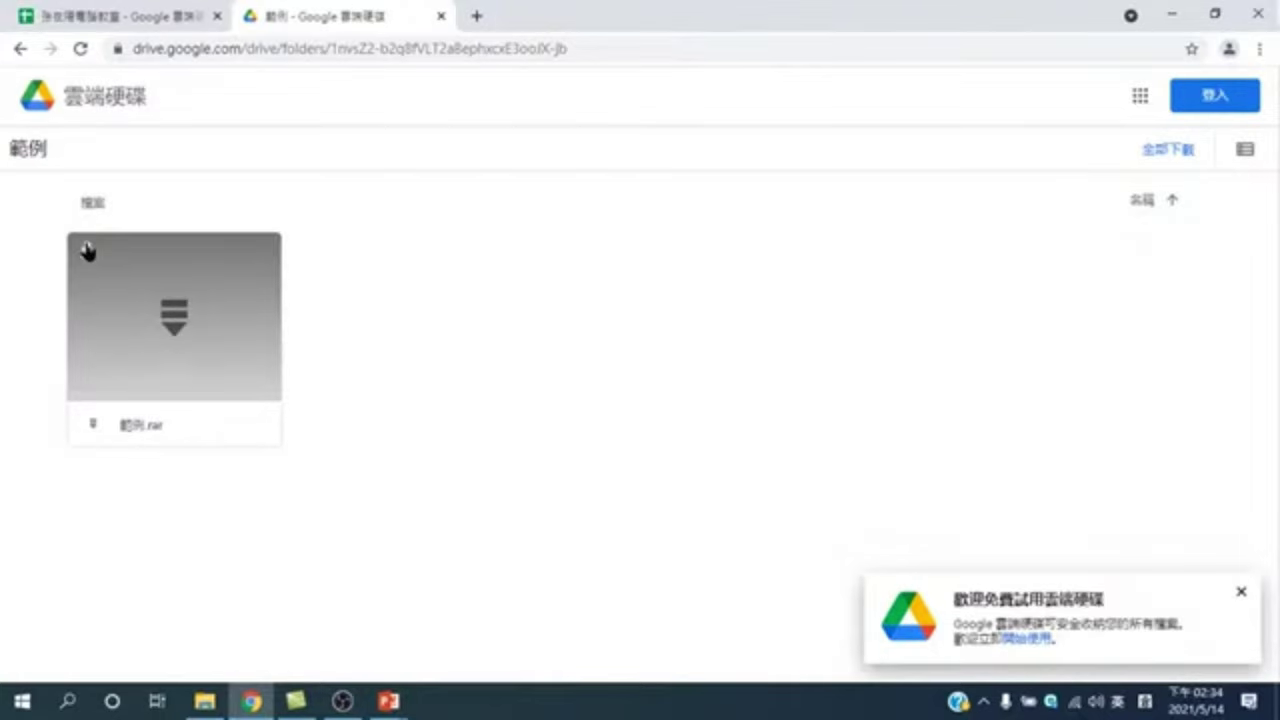
pyautogui.click(87, 251)
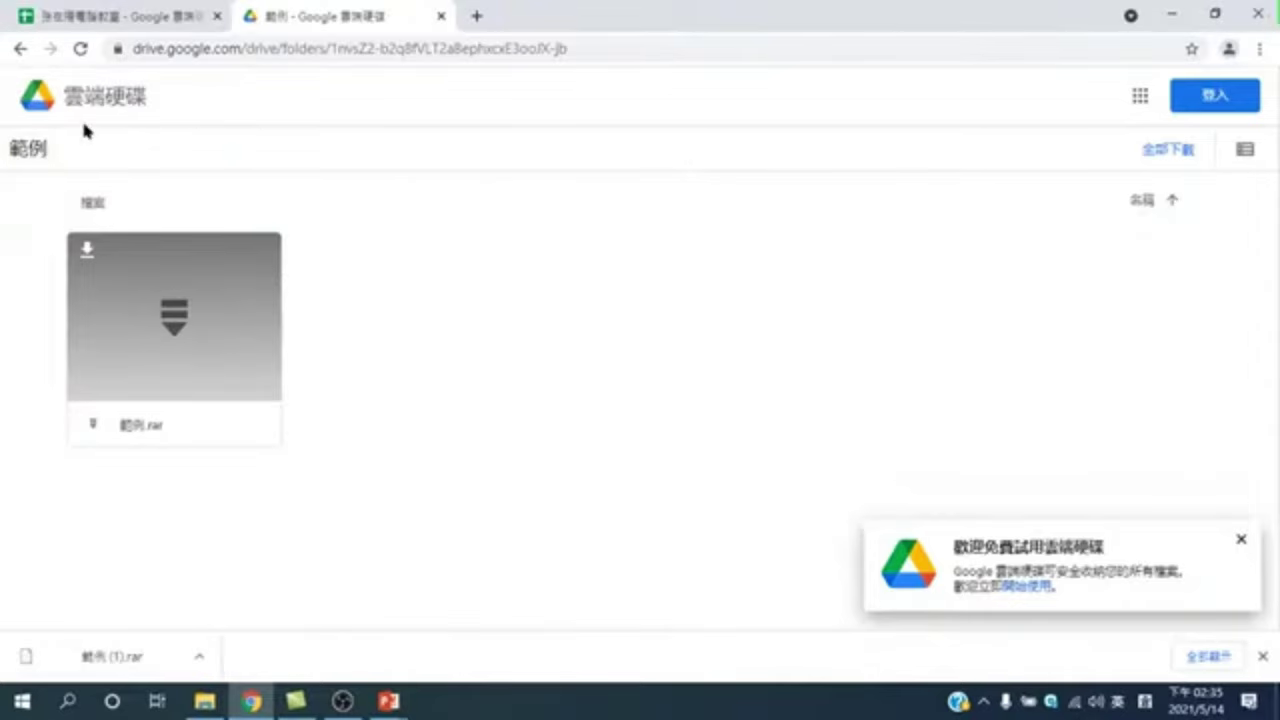
pyautogui.click(124, 18)
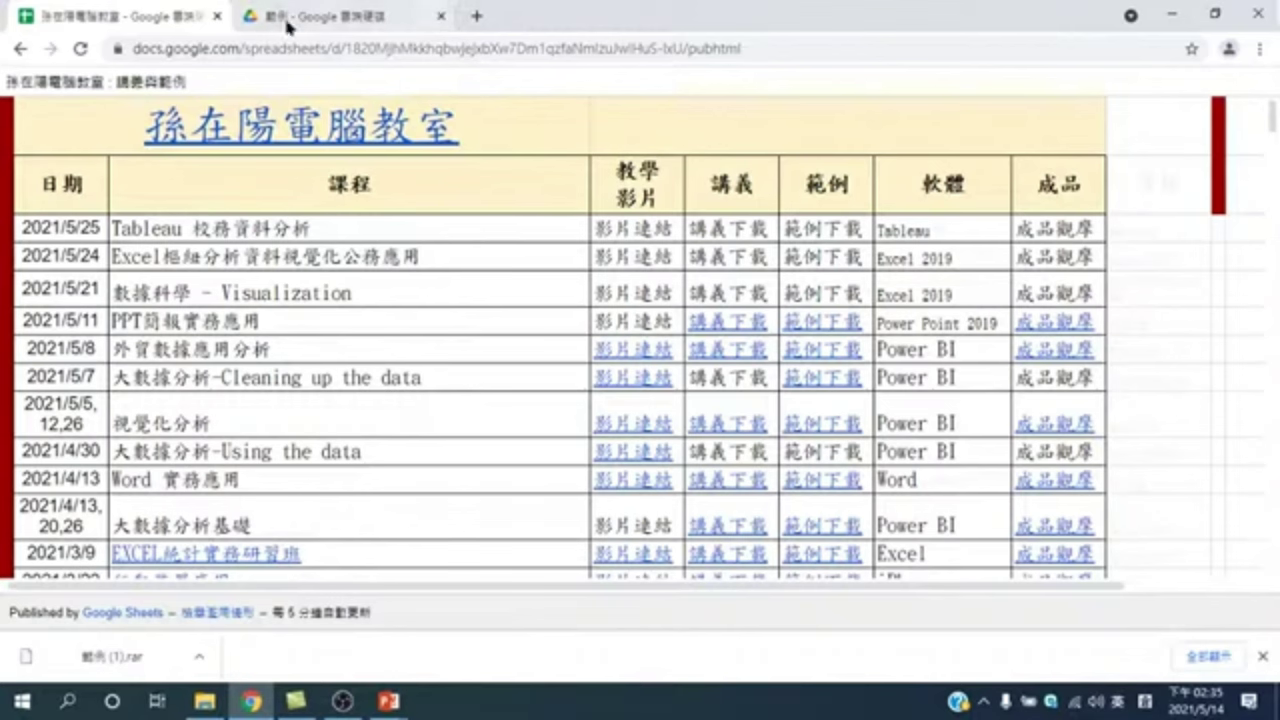
# Extract 範例(1).rar in Downloads with 7-Zip's extract-here option and close the progress window
pyautogui.click(250, 701)
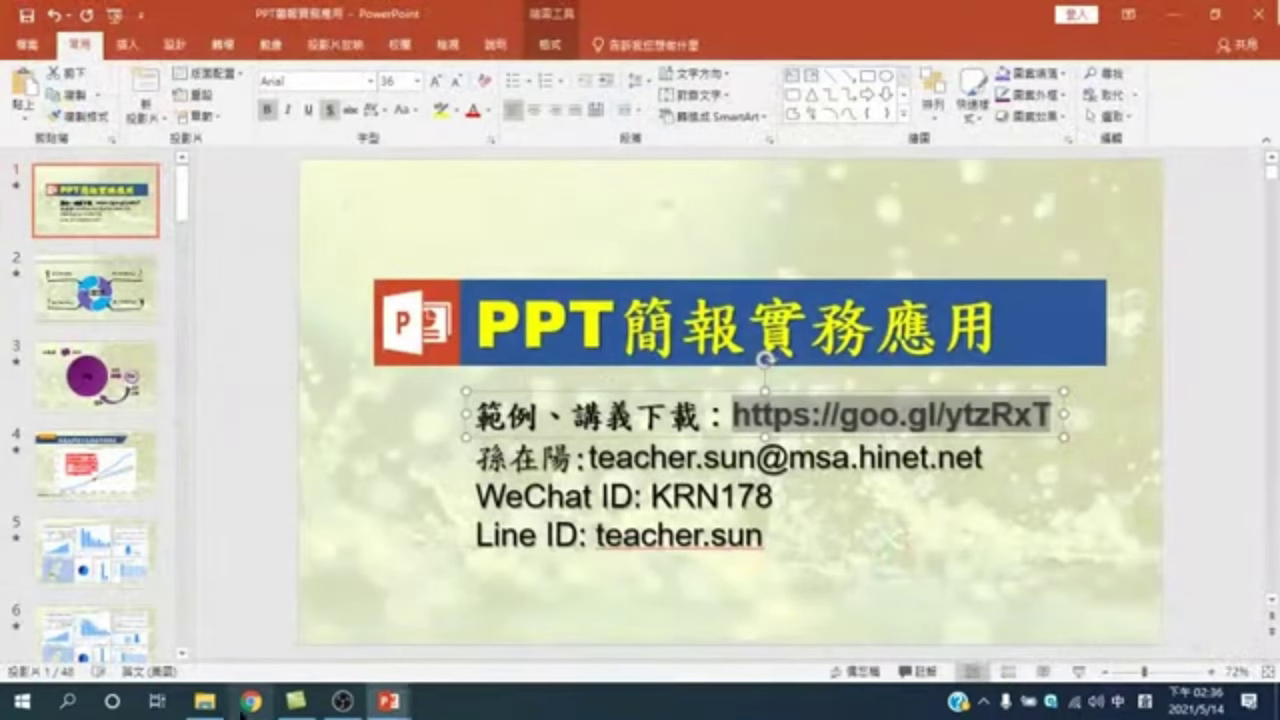
pyautogui.click(203, 704)
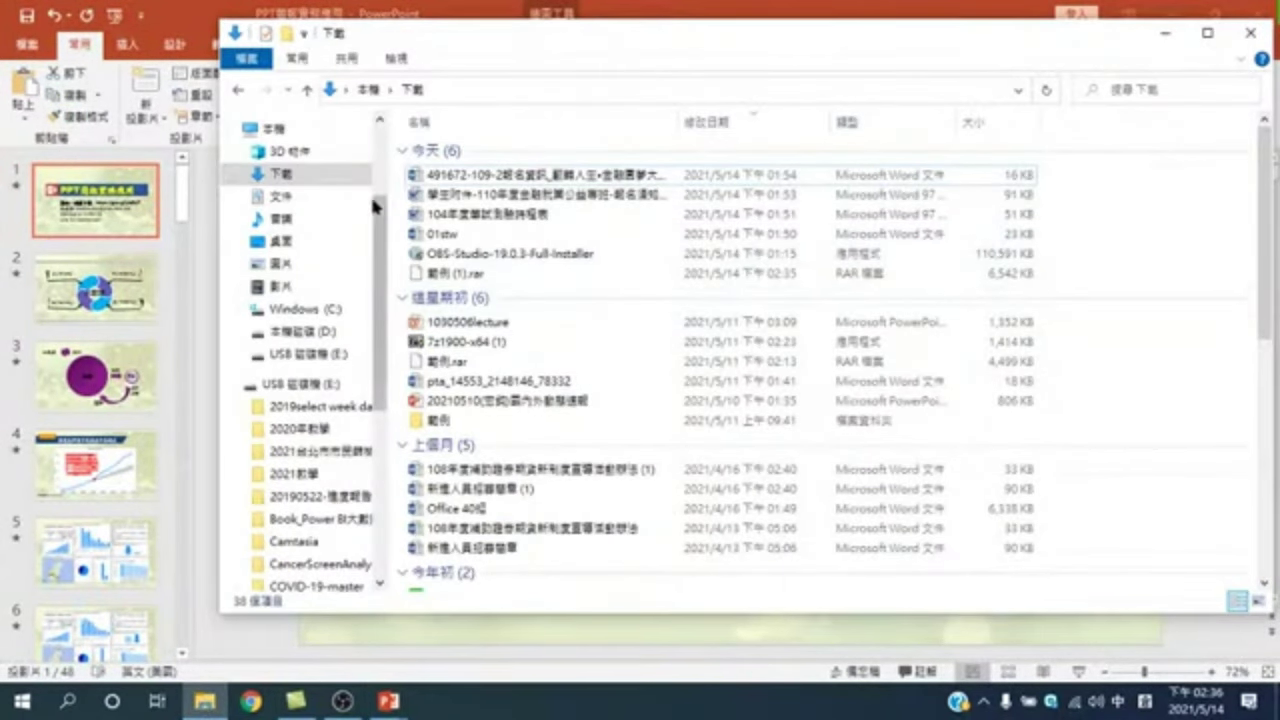
pyautogui.click(285, 176)
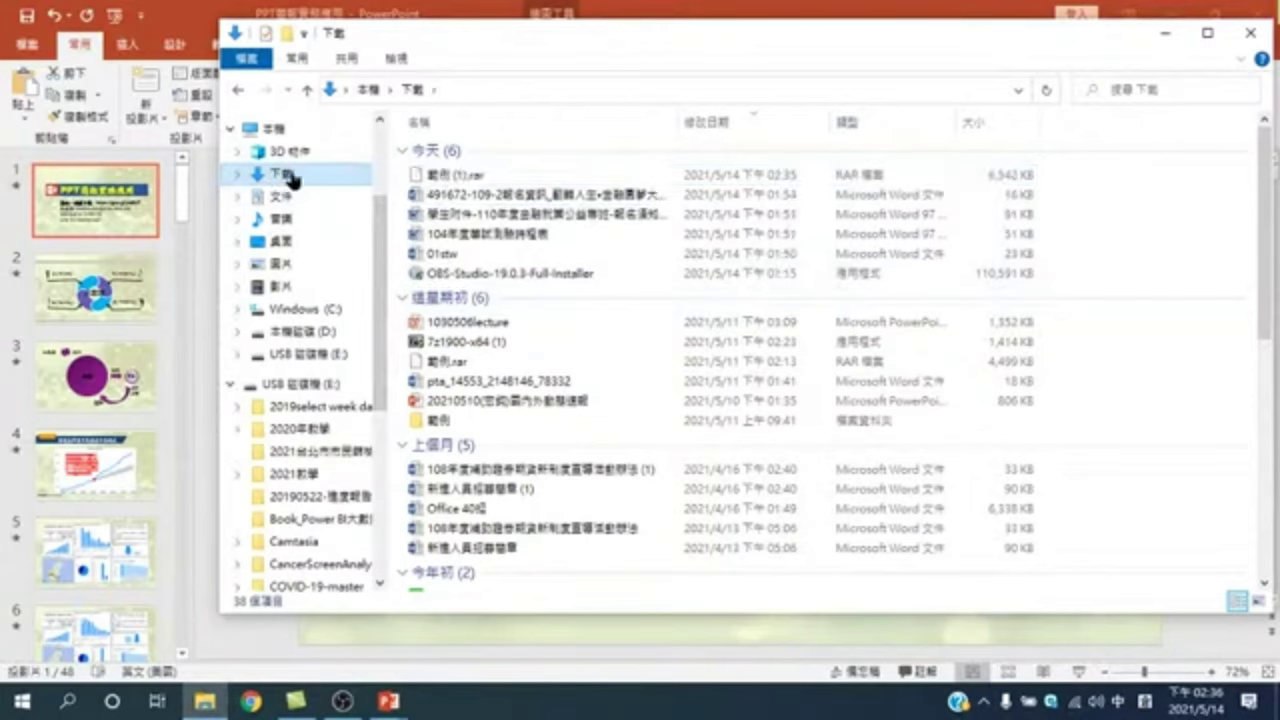
pyautogui.click(459, 176)
pyautogui.rightClick(457, 176)
pyautogui.click(443, 178)
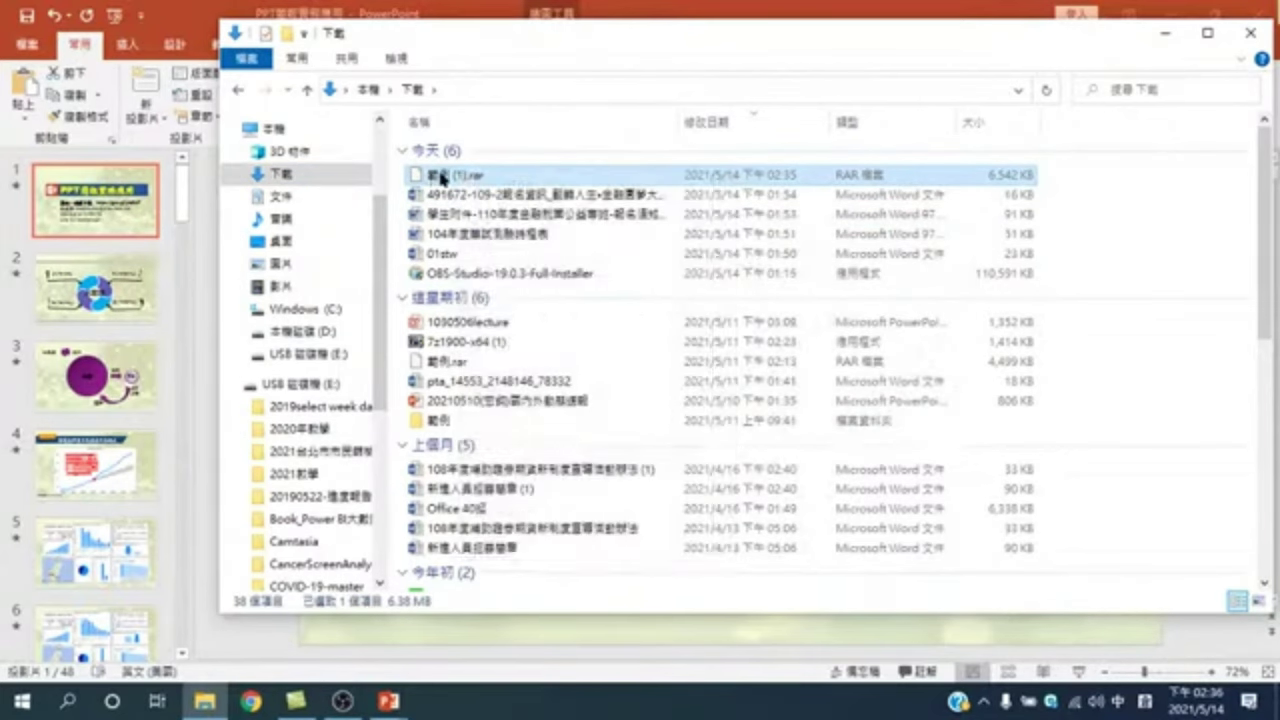
pyautogui.rightClick(441, 178)
pyautogui.moveTo(467, 230)
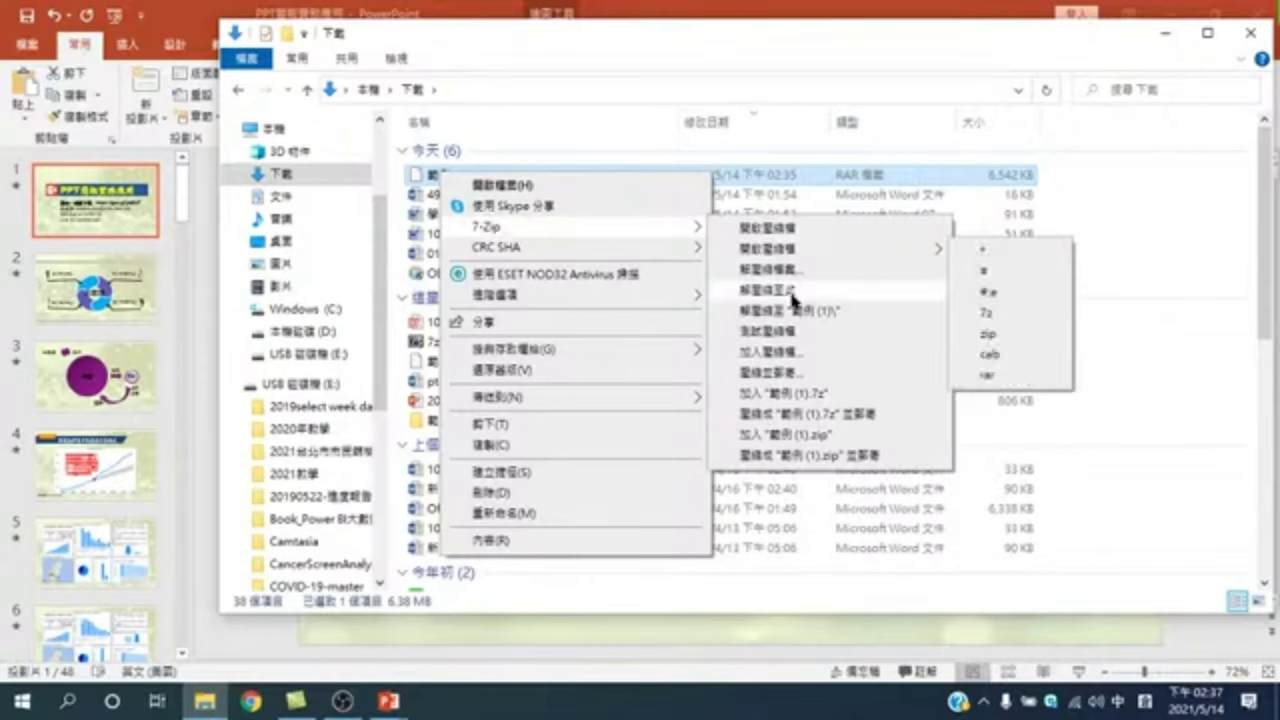
pyautogui.click(772, 290)
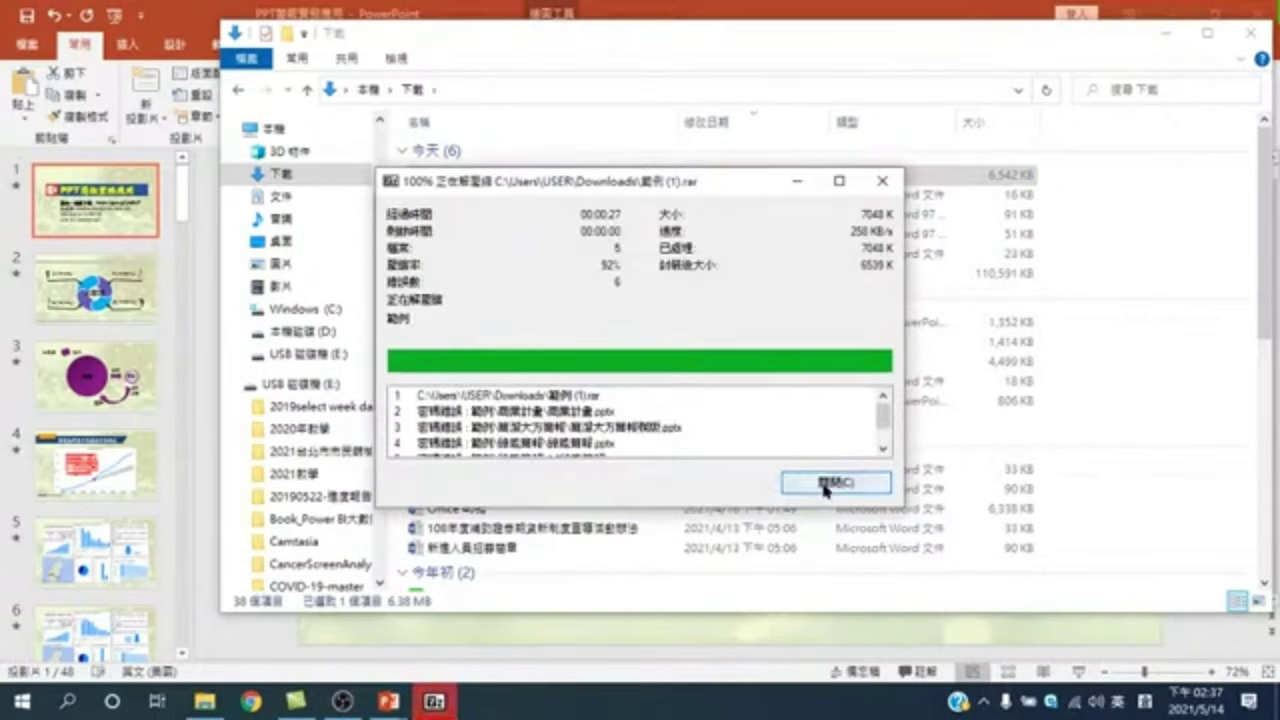
pyautogui.click(785, 483)
# Open the extracted 範例 folder and inspect the presentation in each subfolder, including 商業計畫 and 綠能簡報
pyautogui.scroll(-5, 513, 460)
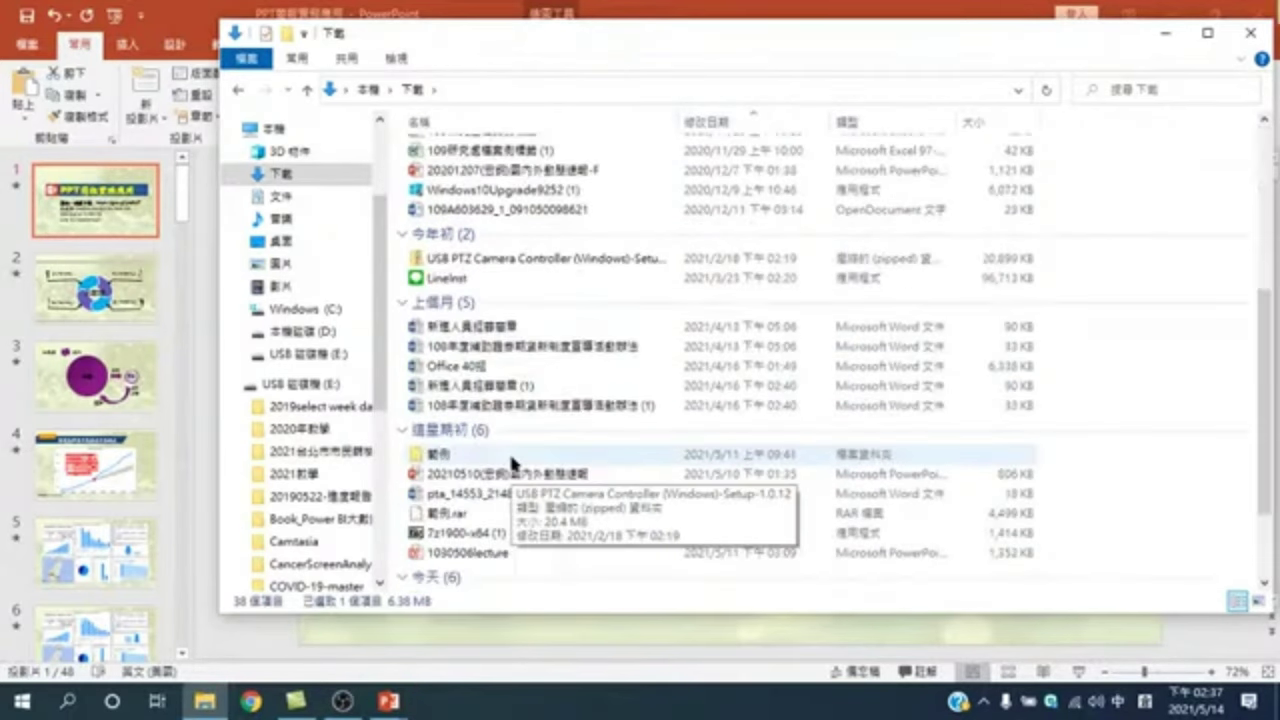
pyautogui.doubleClick(434, 449)
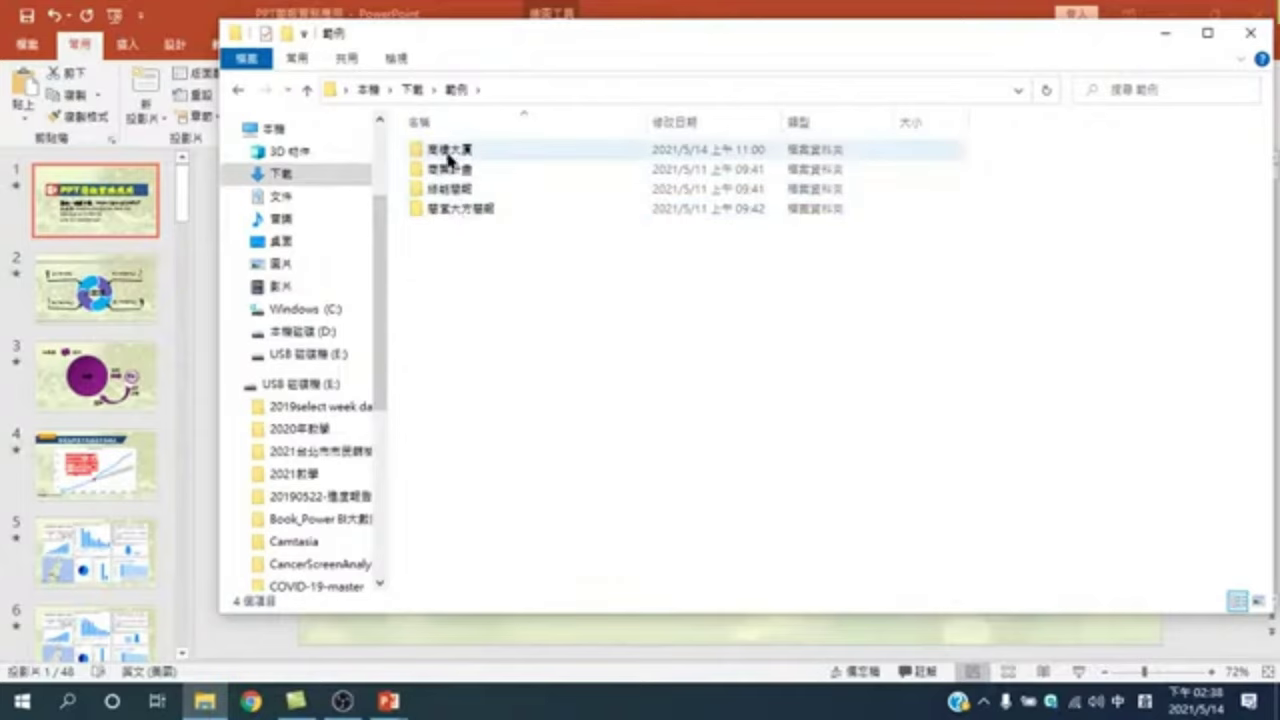
pyautogui.doubleClick(455, 150)
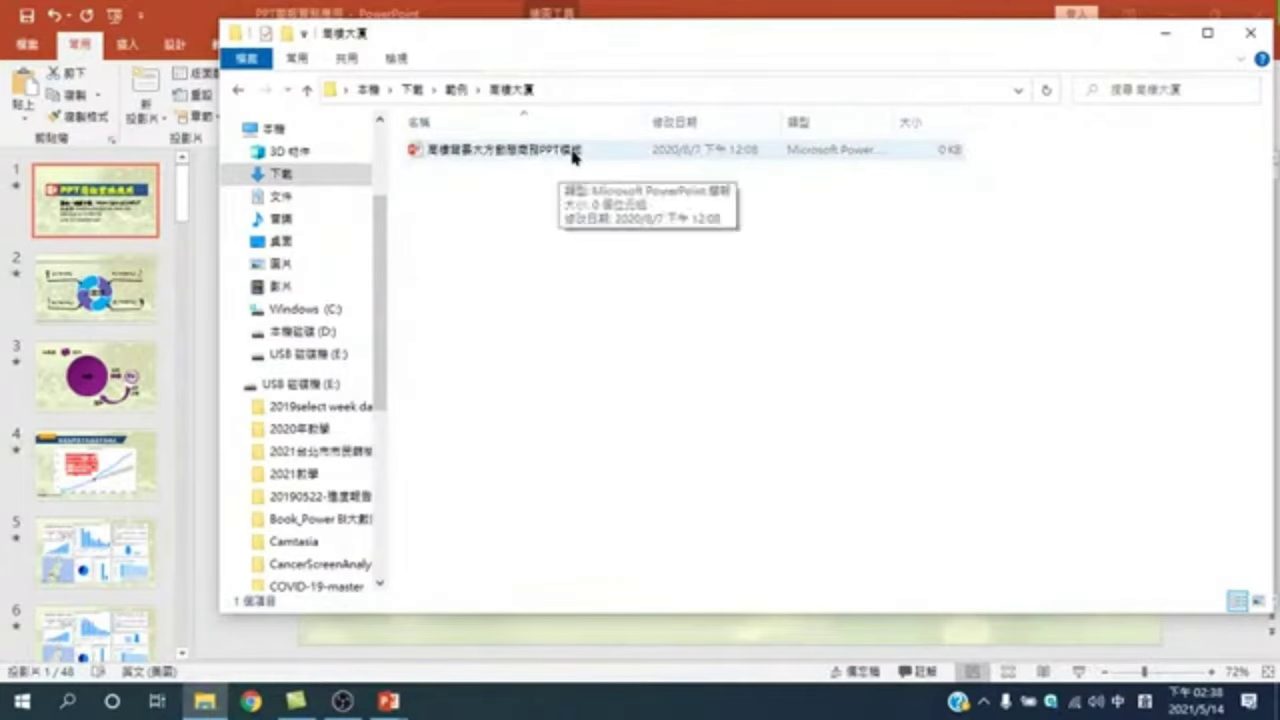
pyautogui.click(238, 89)
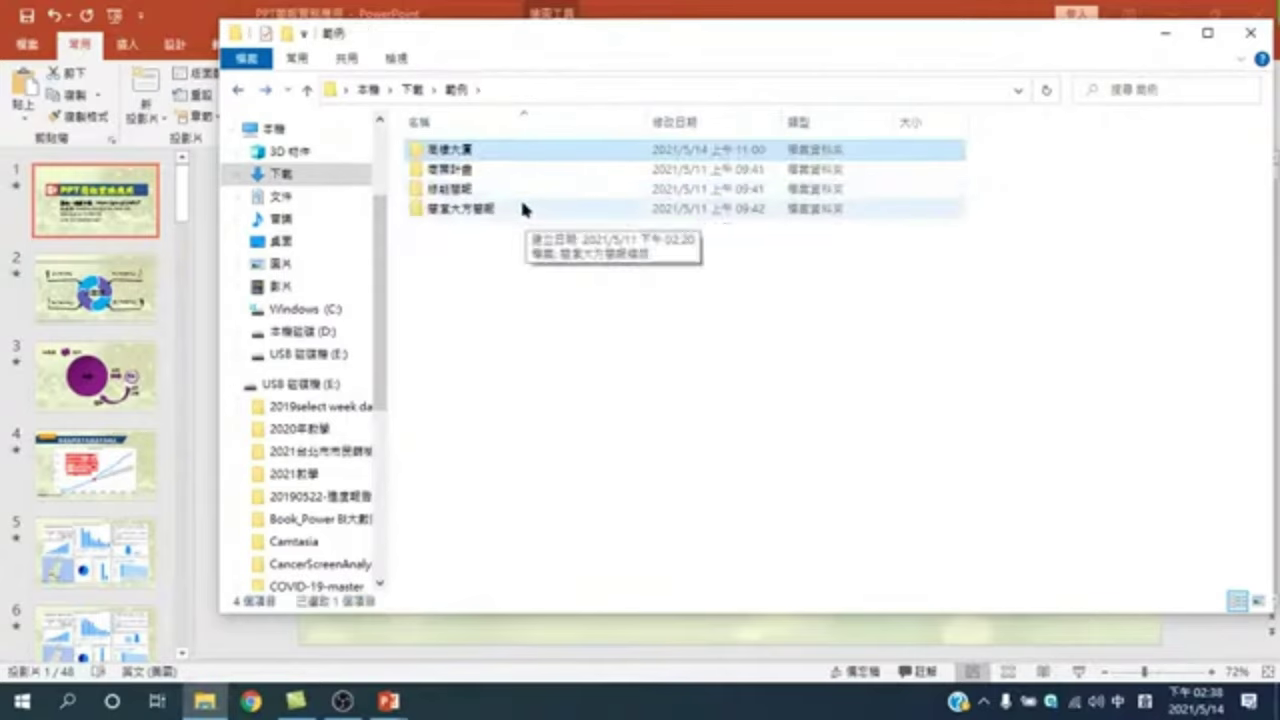
pyautogui.doubleClick(455, 170)
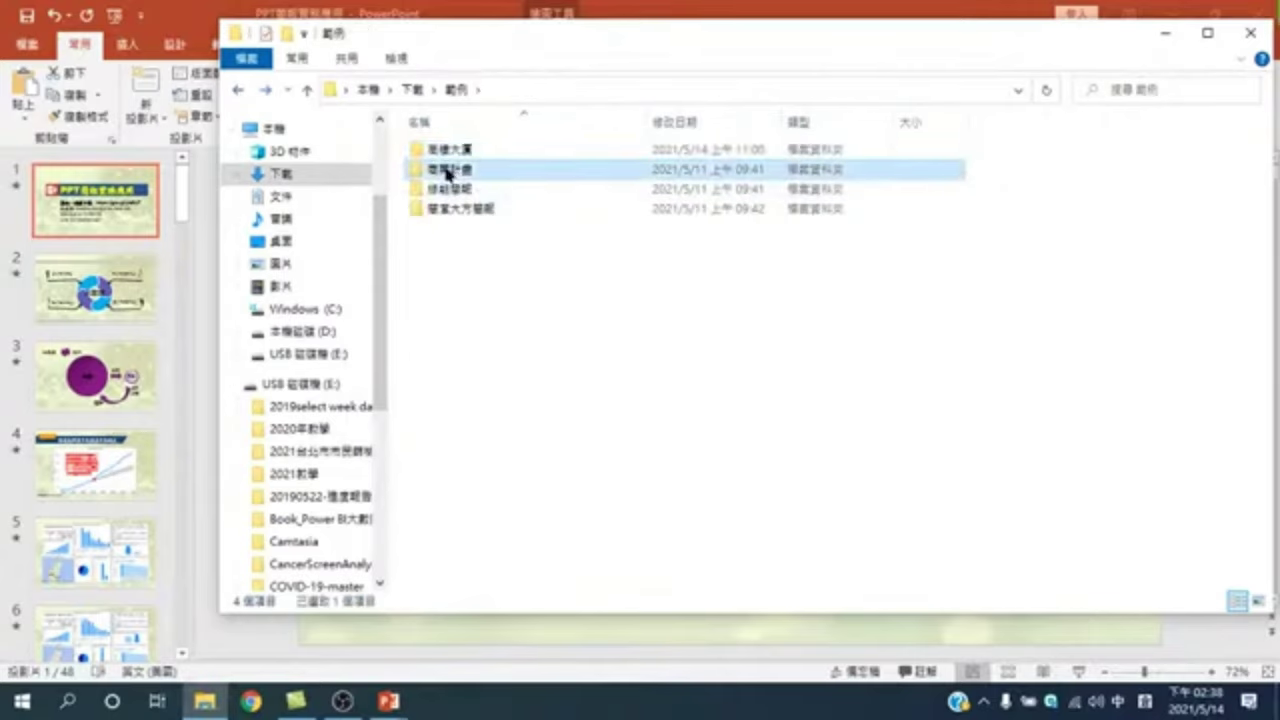
pyautogui.click(240, 92)
pyautogui.doubleClick(460, 186)
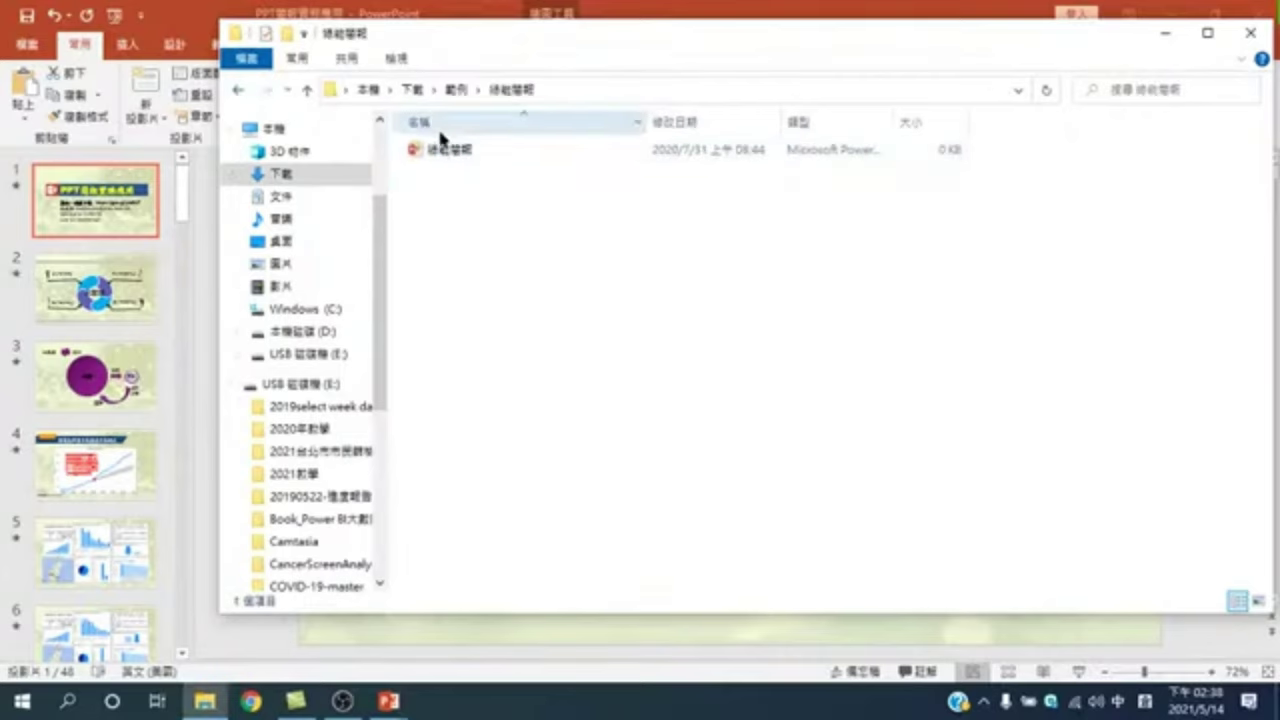
pyautogui.click(238, 90)
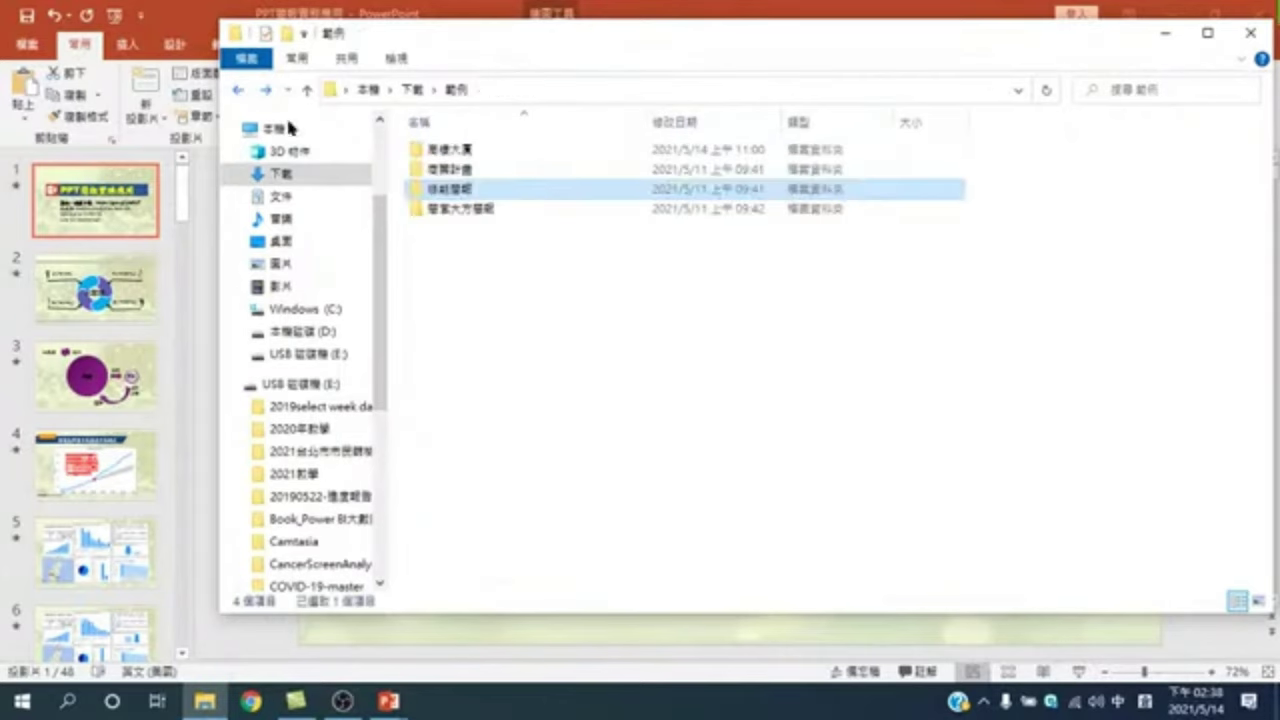
pyautogui.click(463, 210)
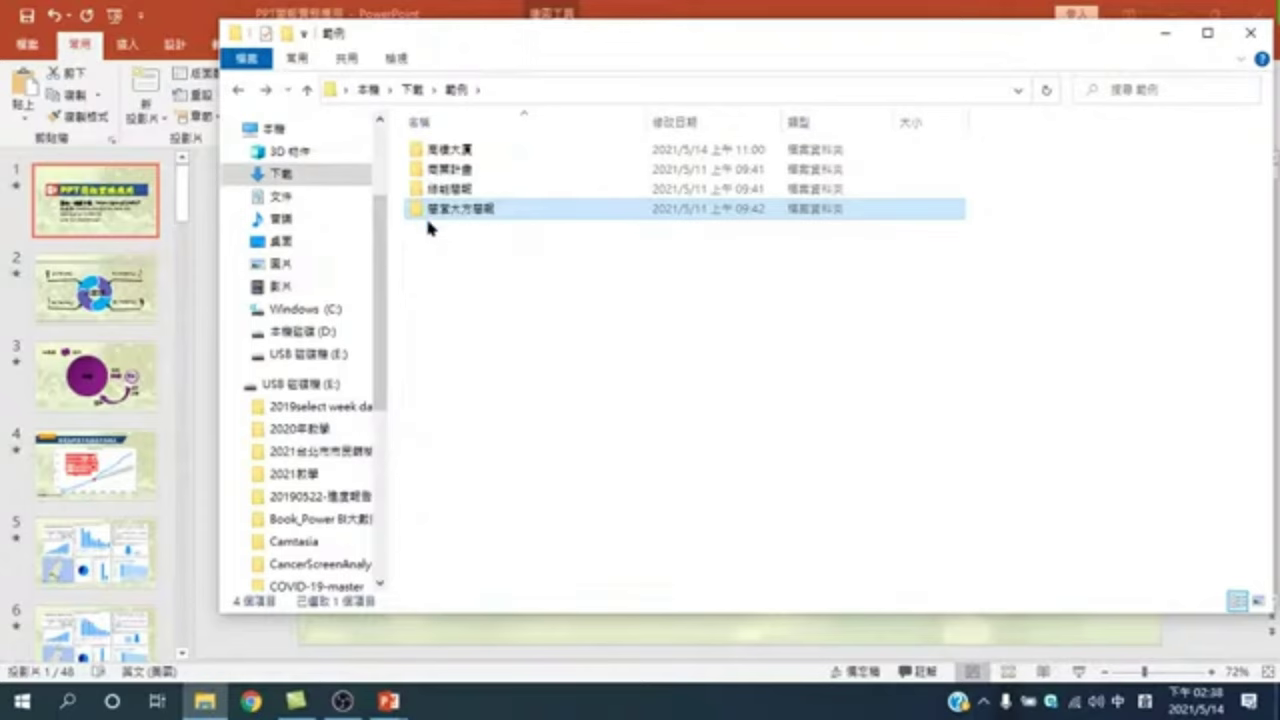
pyautogui.click(479, 148)
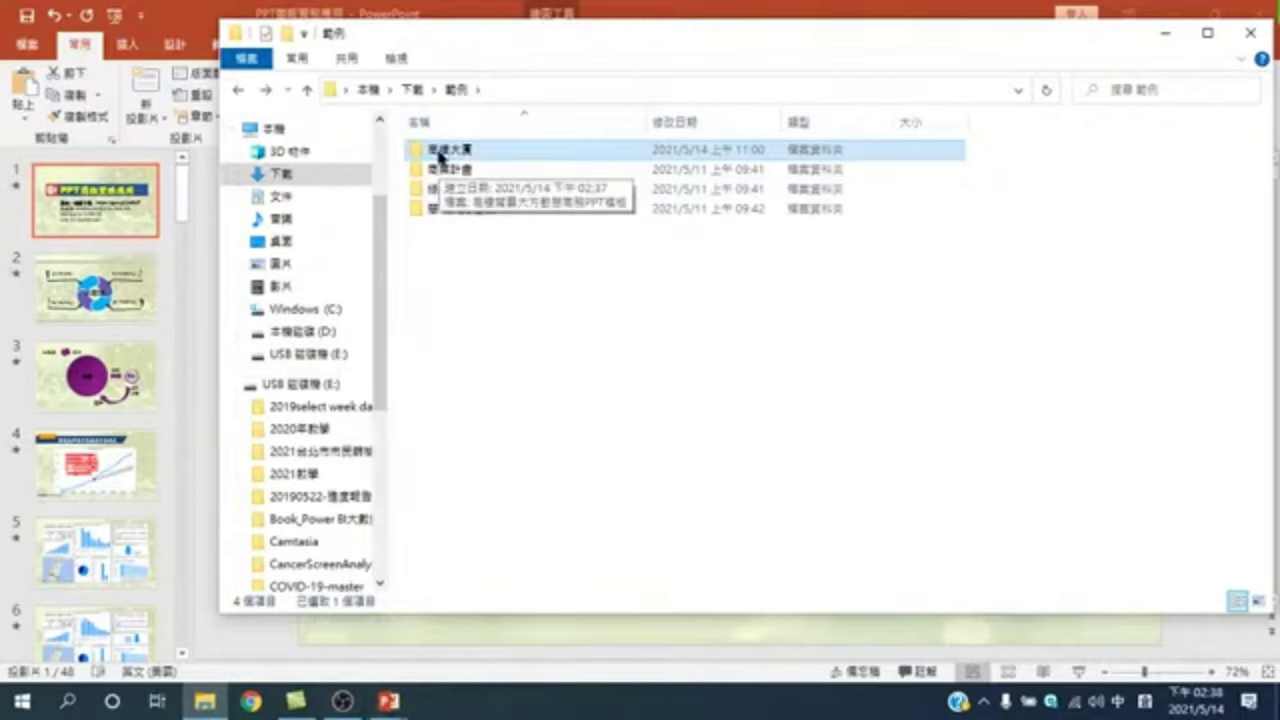
pyautogui.click(390, 702)
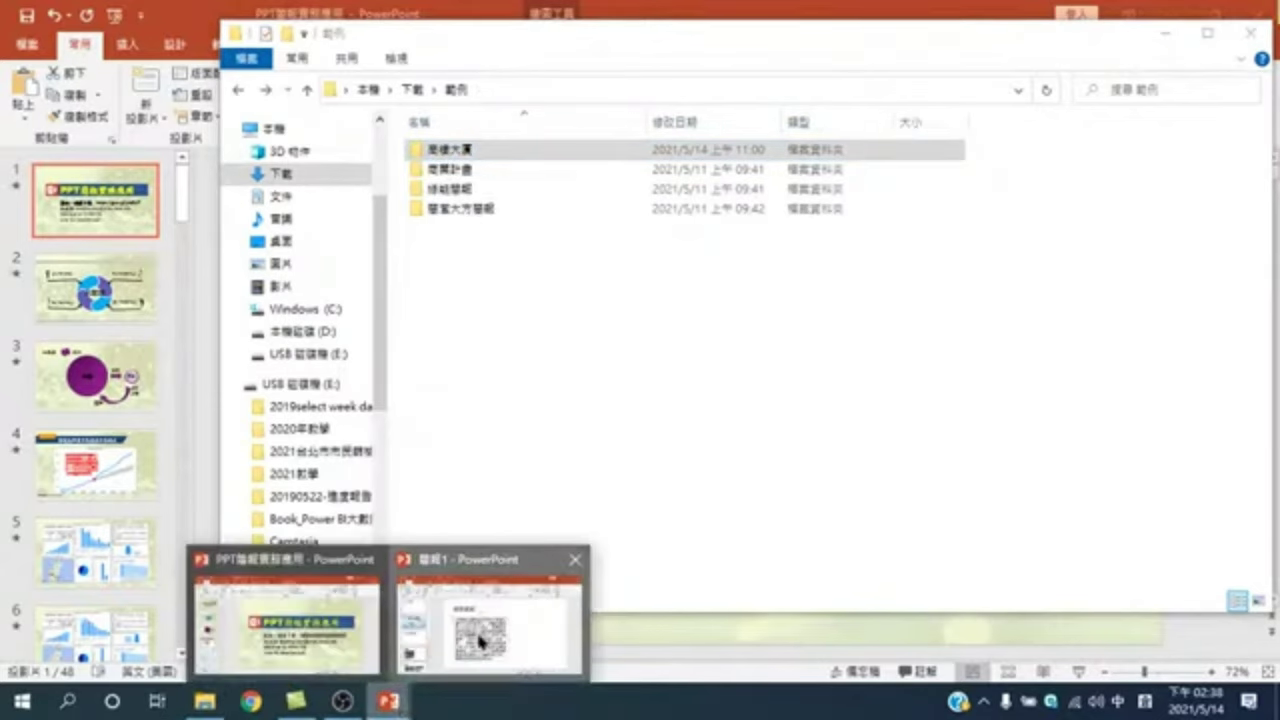
# Undo the slide 4 text box change, then colour 時程 in slide 7's title red
pyautogui.click(481, 641)
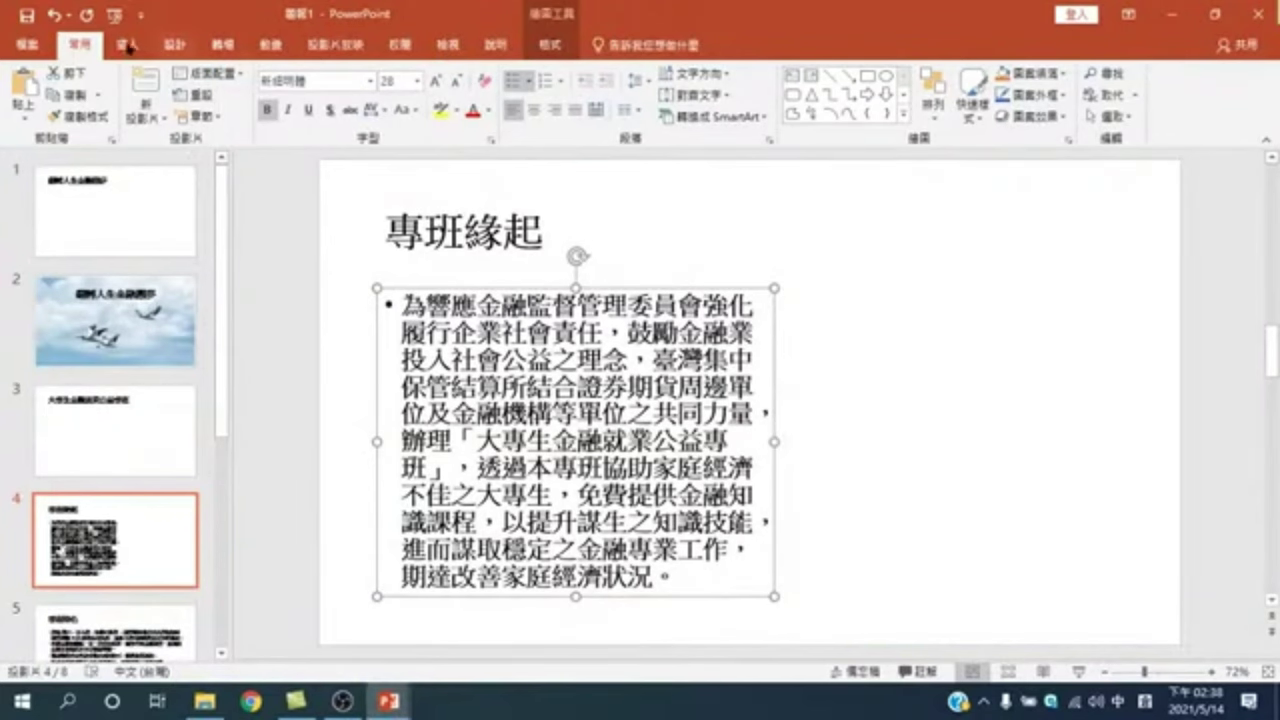
pyautogui.click(53, 14)
pyautogui.scroll(-5, 110, 450)
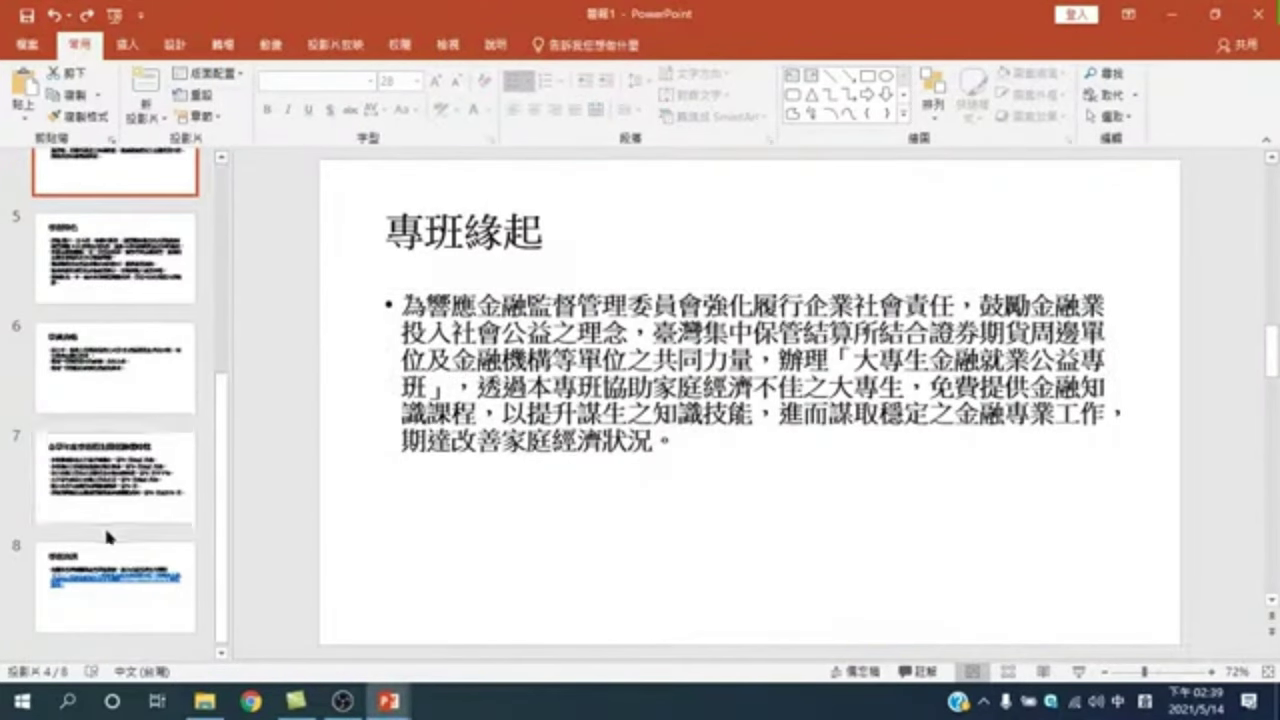
pyautogui.click(108, 490)
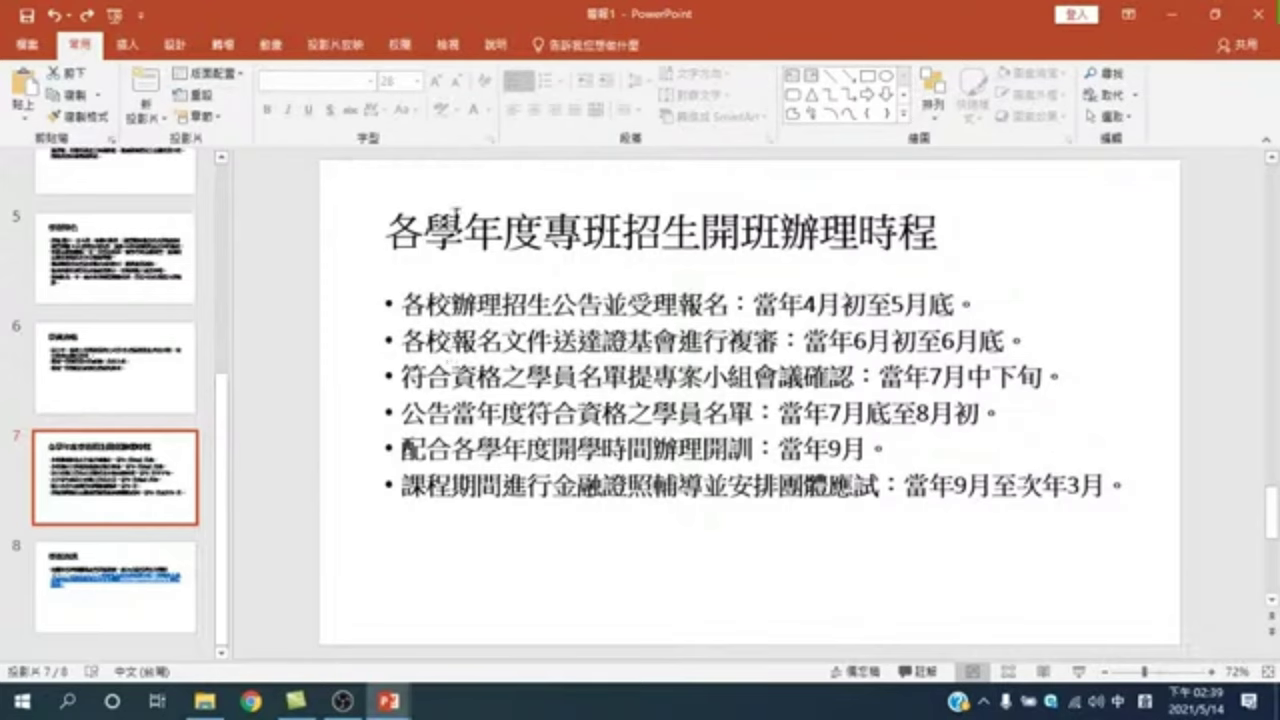
pyautogui.moveTo(858, 232); pyautogui.dragTo(942, 228)
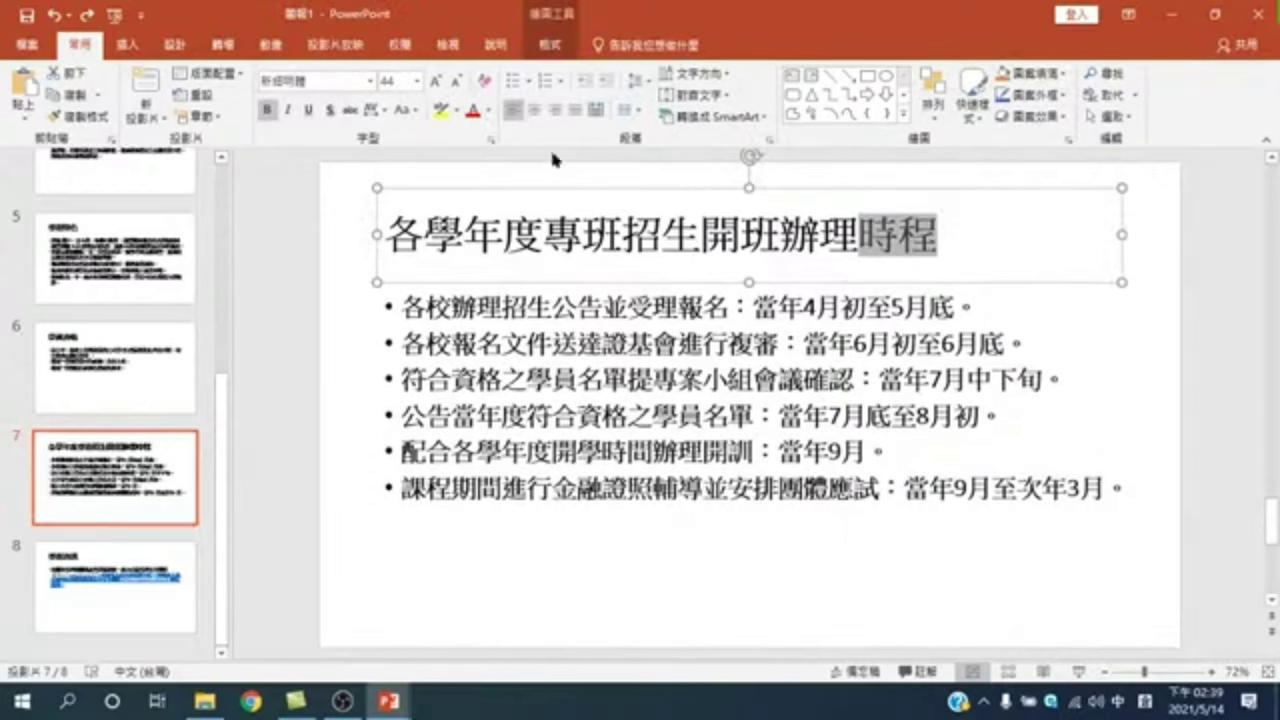
pyautogui.click(472, 110)
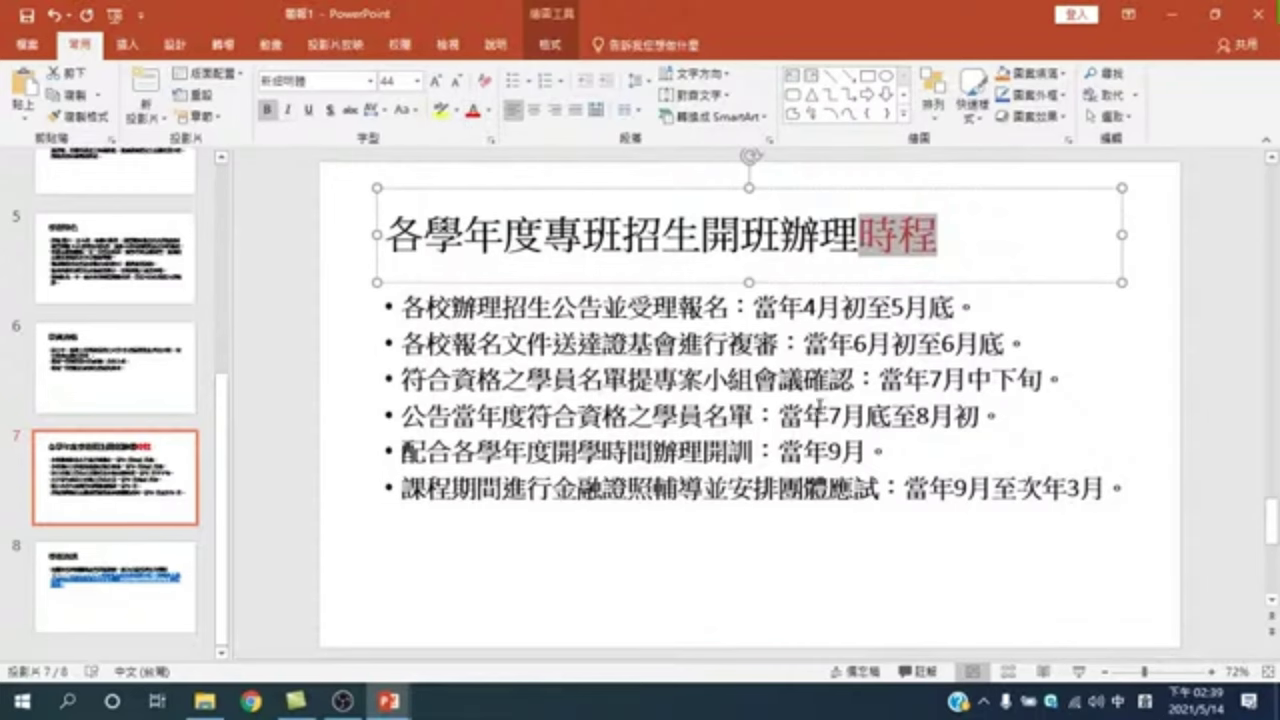
# Colour the keywords 報名, 複審 and 確認 in slide 7's bullets red
pyautogui.click(685, 514)
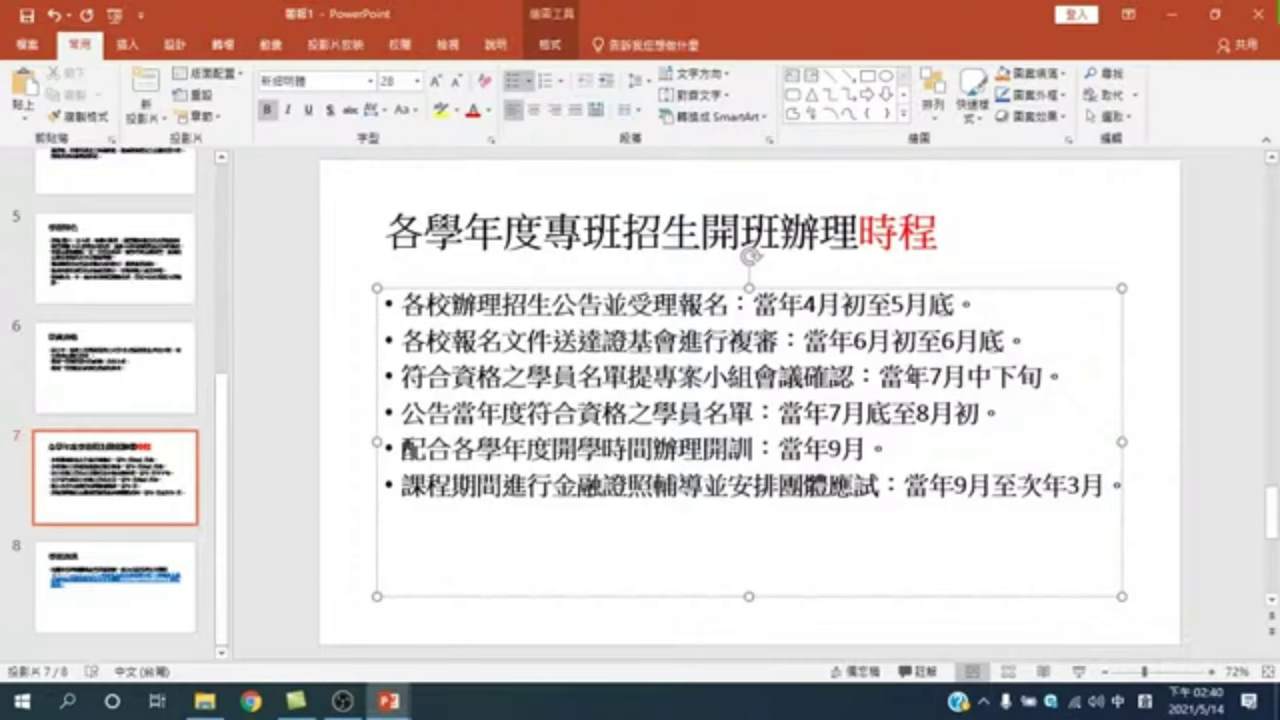
pyautogui.moveTo(404, 304); pyautogui.dragTo(724, 304)
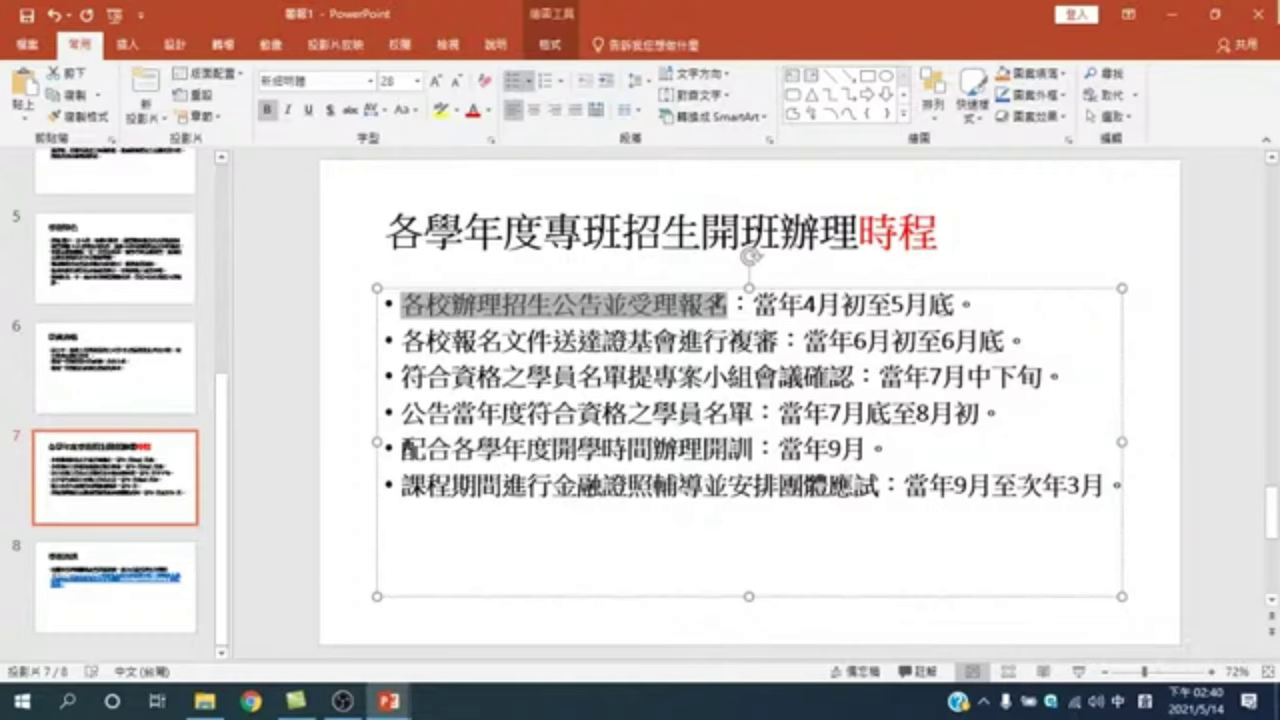
pyautogui.moveTo(678, 304); pyautogui.dragTo(728, 305)
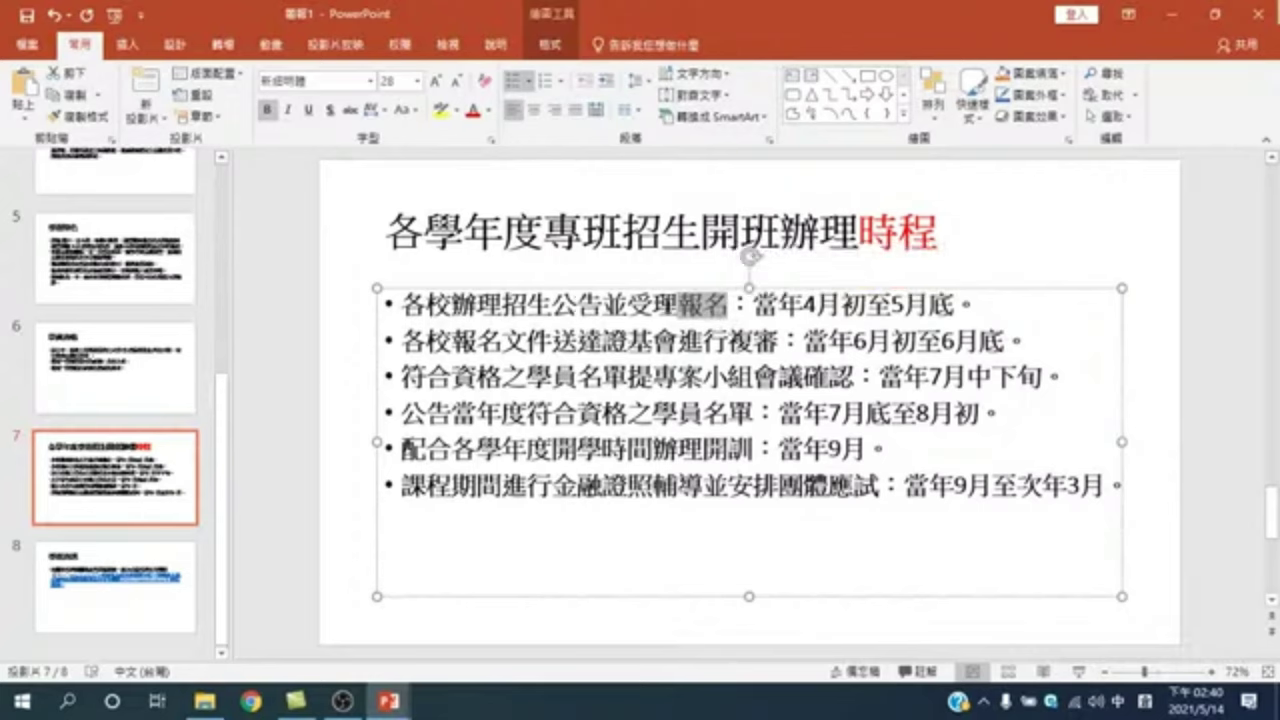
pyautogui.click(473, 110)
pyautogui.moveTo(727, 341); pyautogui.dragTo(778, 341)
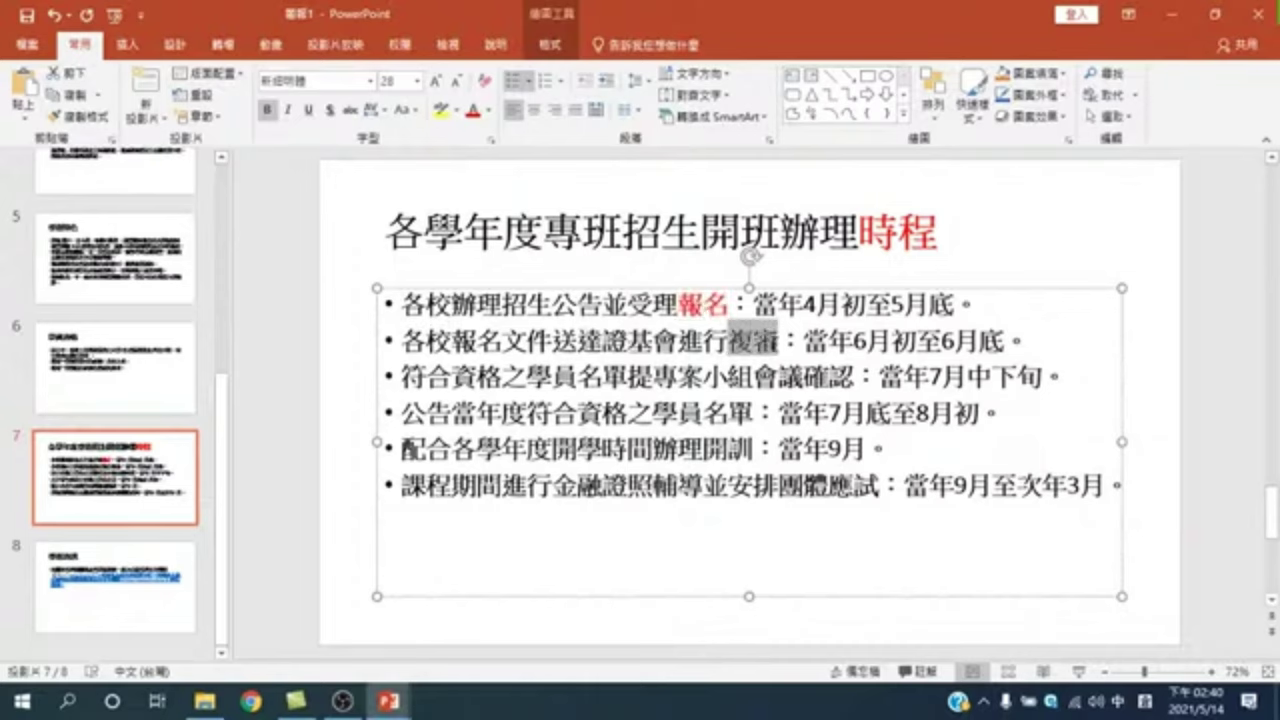
pyautogui.click(473, 112)
pyautogui.moveTo(803, 377); pyautogui.dragTo(853, 377)
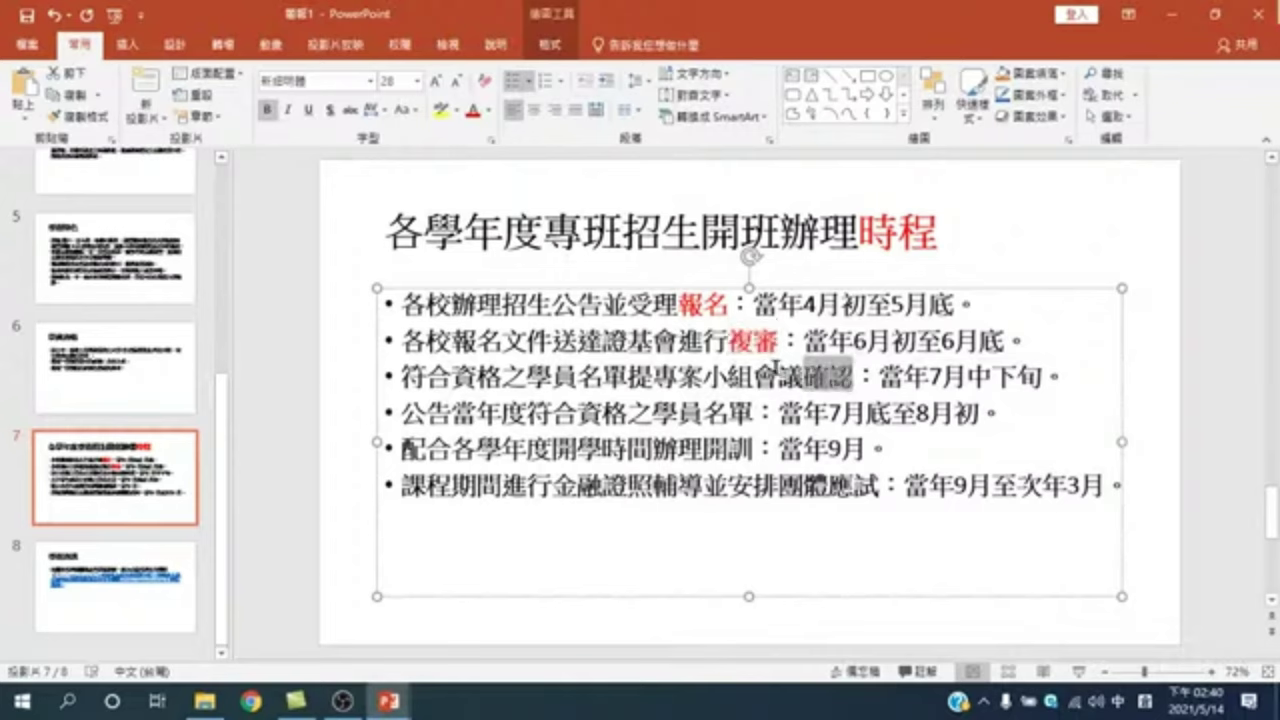
pyautogui.click(472, 110)
# Colour 資格, 公告 and 開訓 red as well
pyautogui.moveTo(451, 377); pyautogui.dragTo(501, 377)
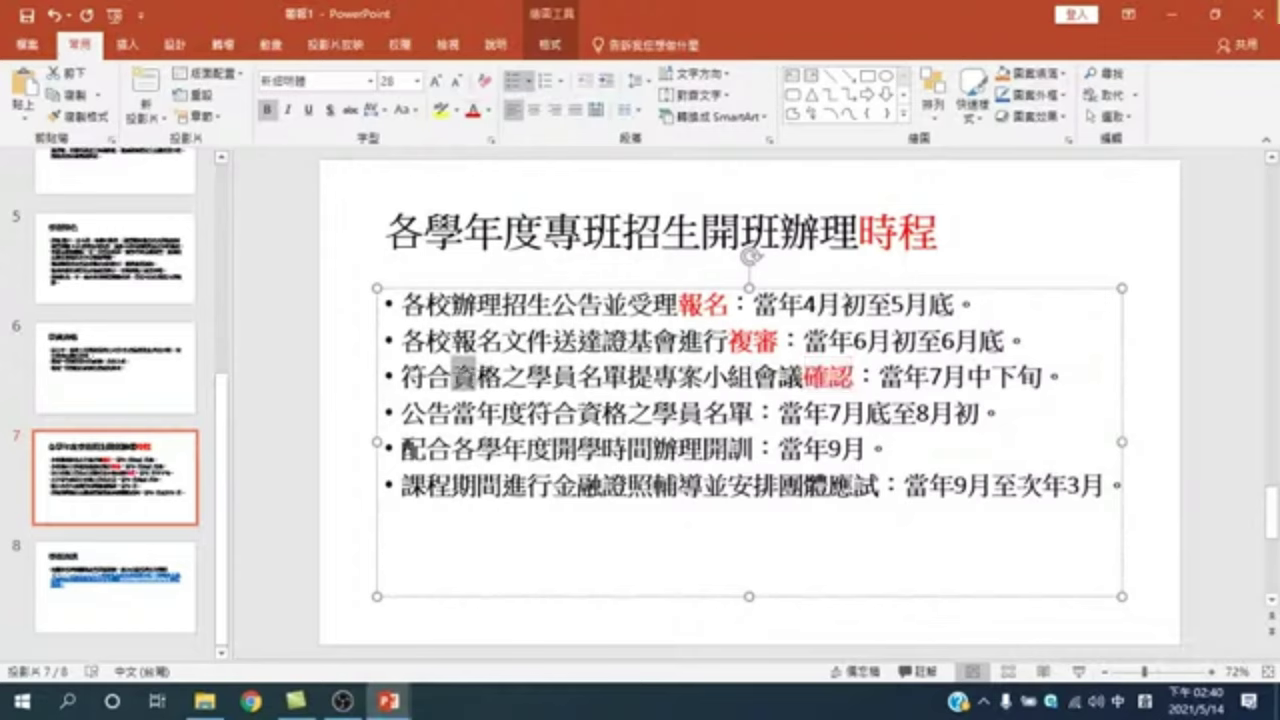
pyautogui.click(472, 110)
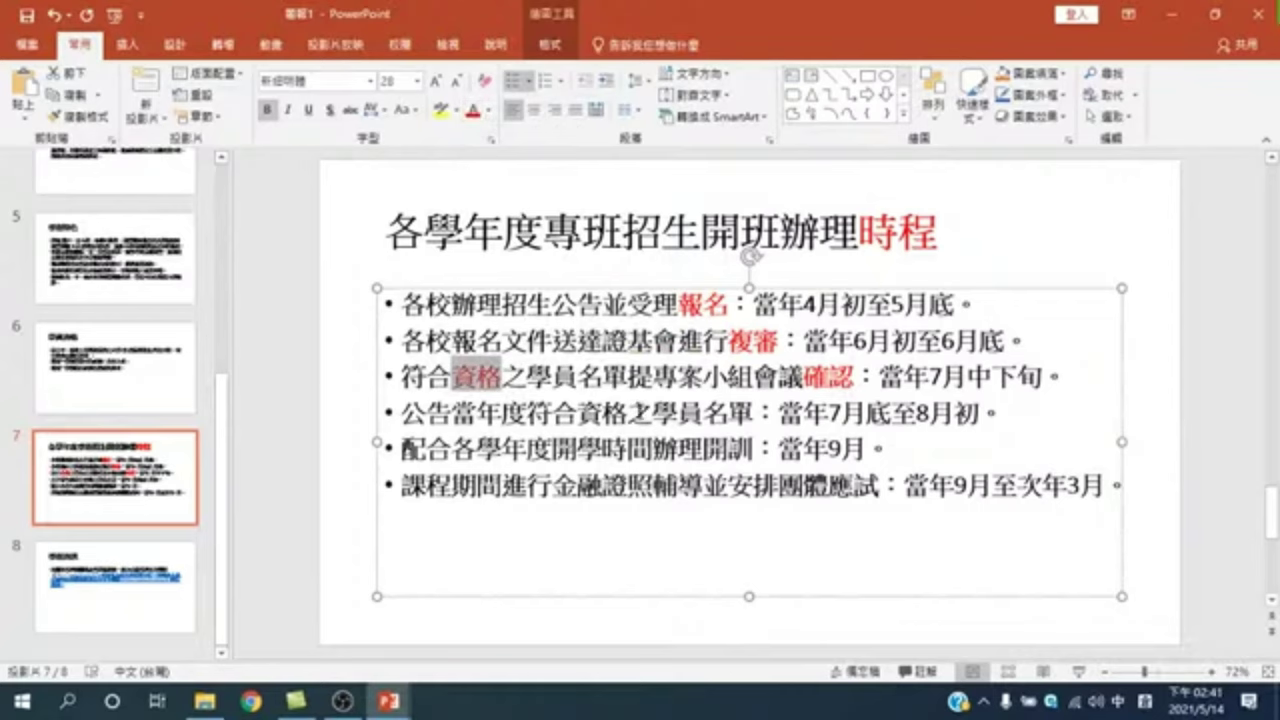
pyautogui.moveTo(405, 412); pyautogui.dragTo(452, 412)
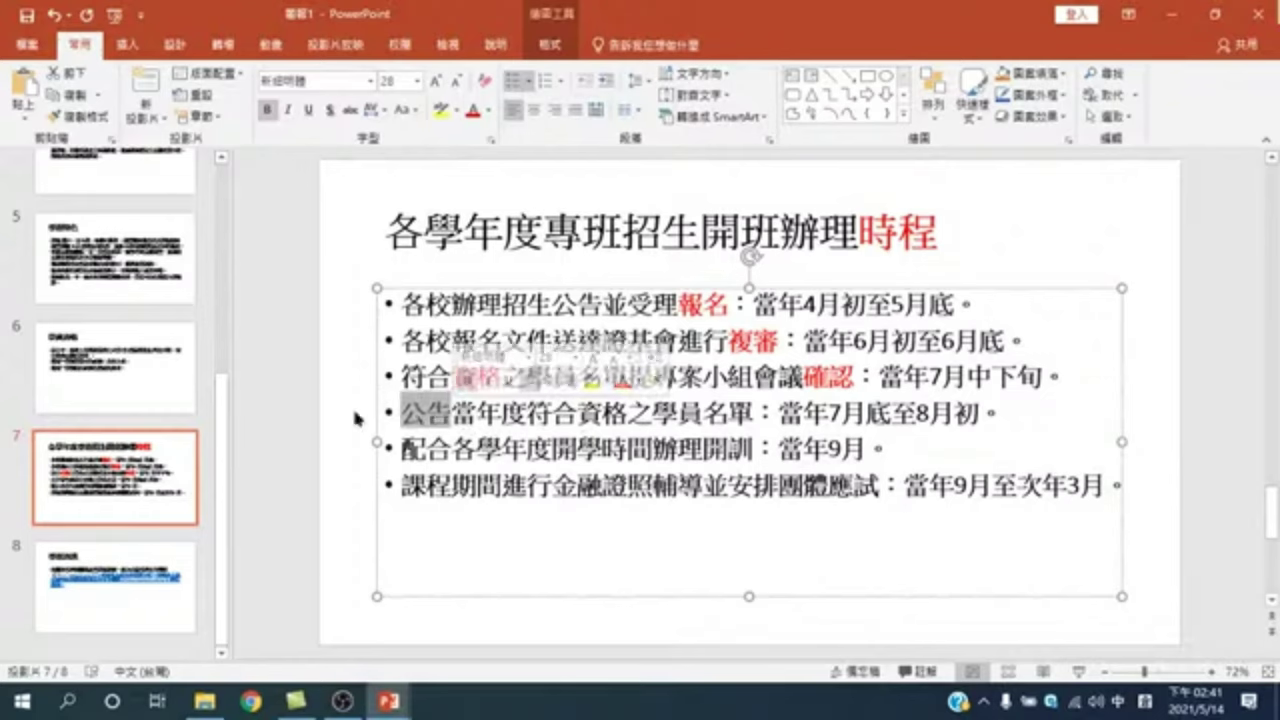
pyautogui.click(472, 109)
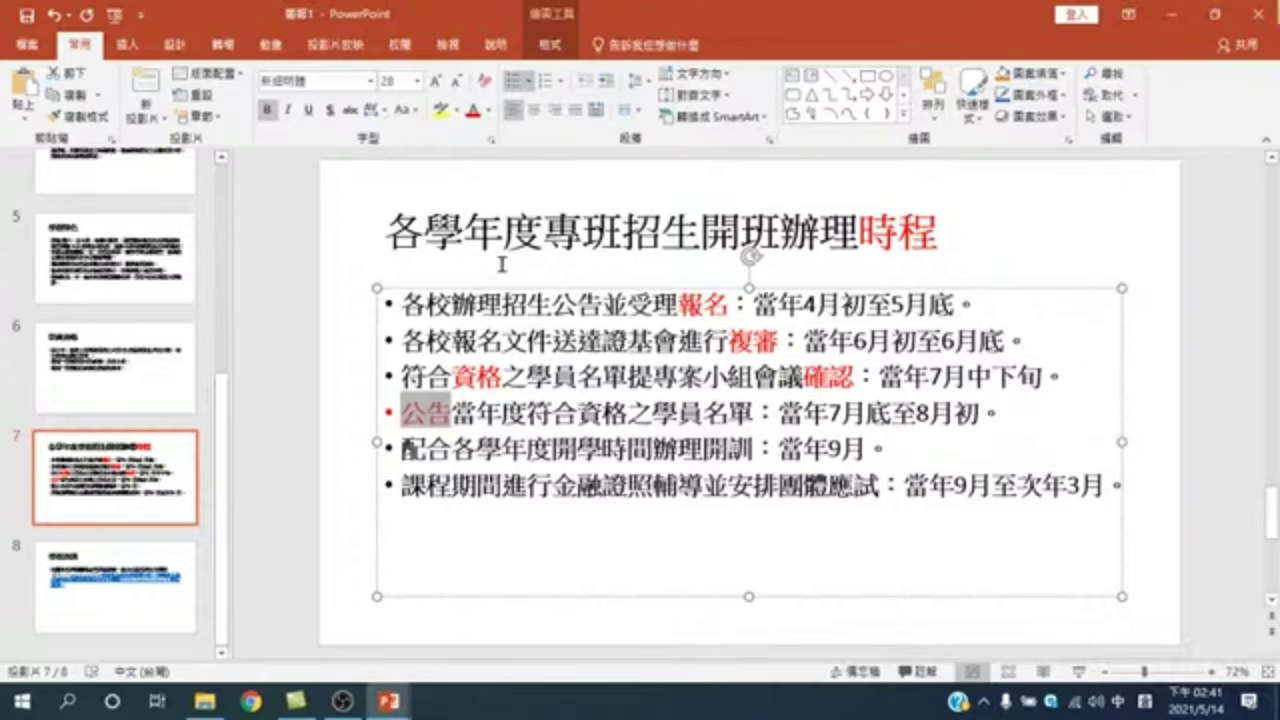
pyautogui.moveTo(703, 450); pyautogui.dragTo(752, 450)
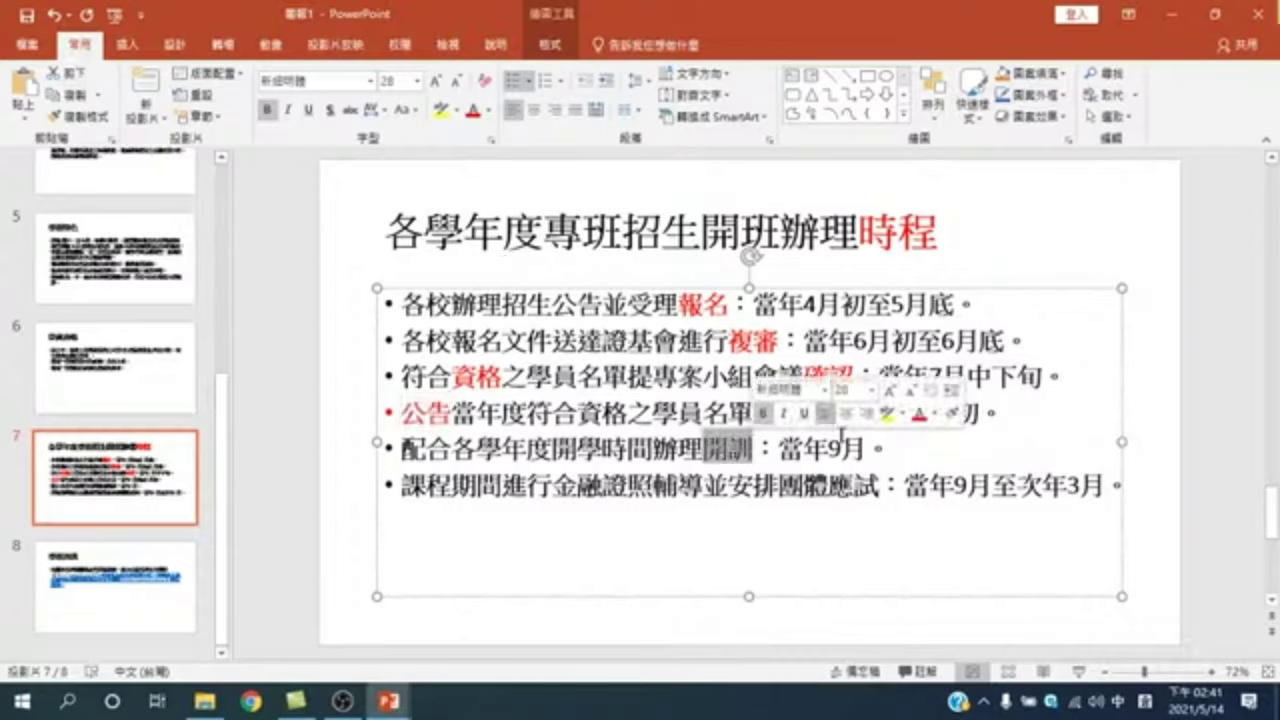
pyautogui.click(473, 110)
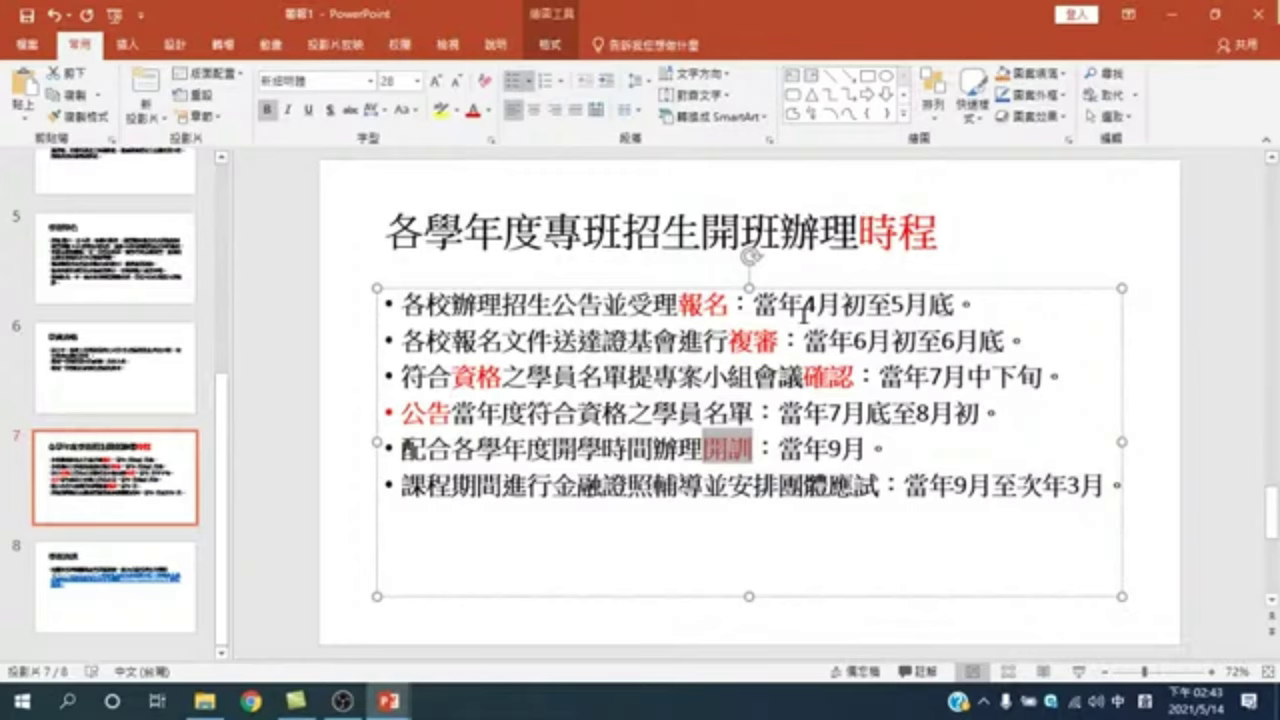
# Open the 高樓背景大方動態商務PPT模板 file from the 高樓大廈 folder
pyautogui.click(205, 701)
pyautogui.doubleClick(445, 149)
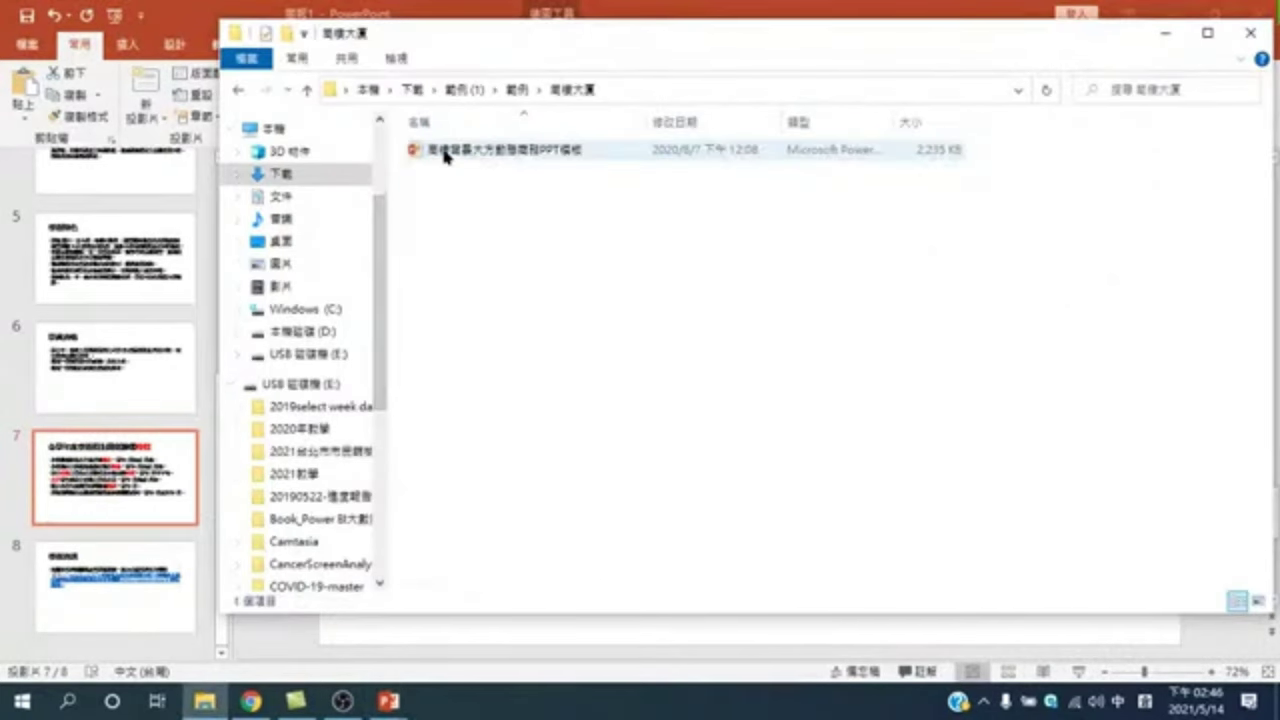
pyautogui.doubleClick(469, 151)
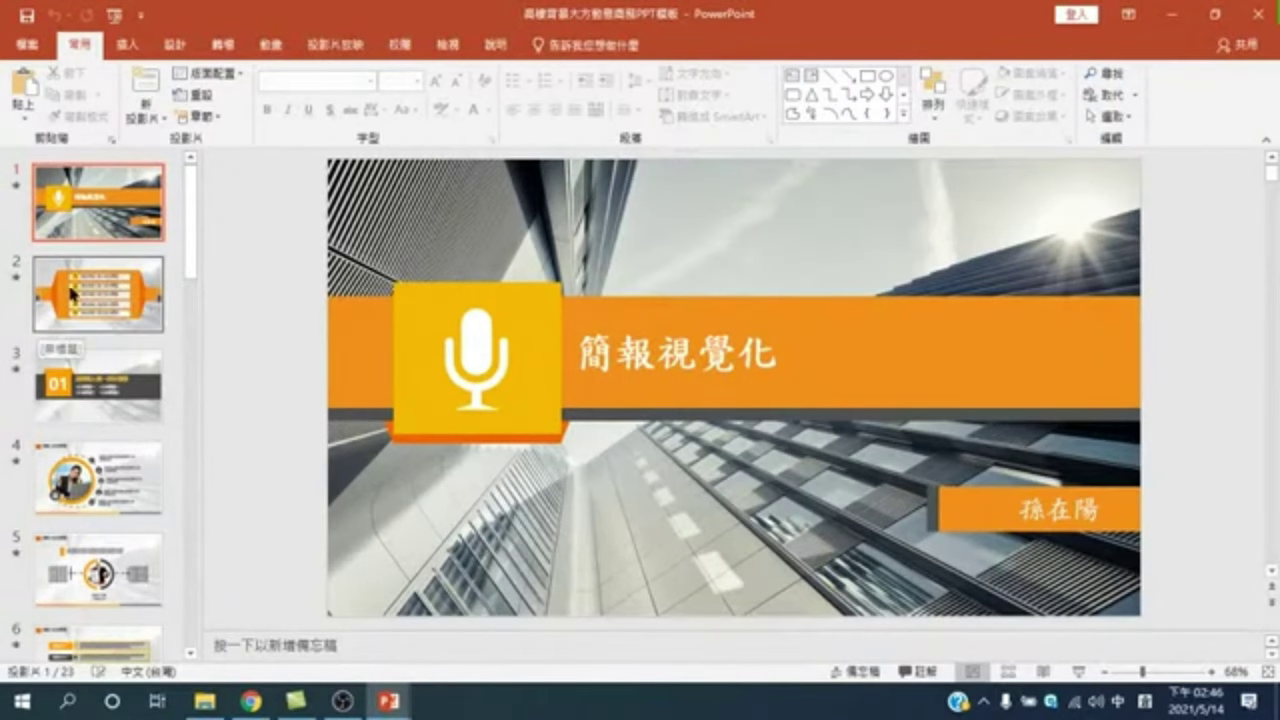
# Look over the template's slide 2 and timeline slide 20, then return to 簡報1's slide 7
pyautogui.click(74, 291)
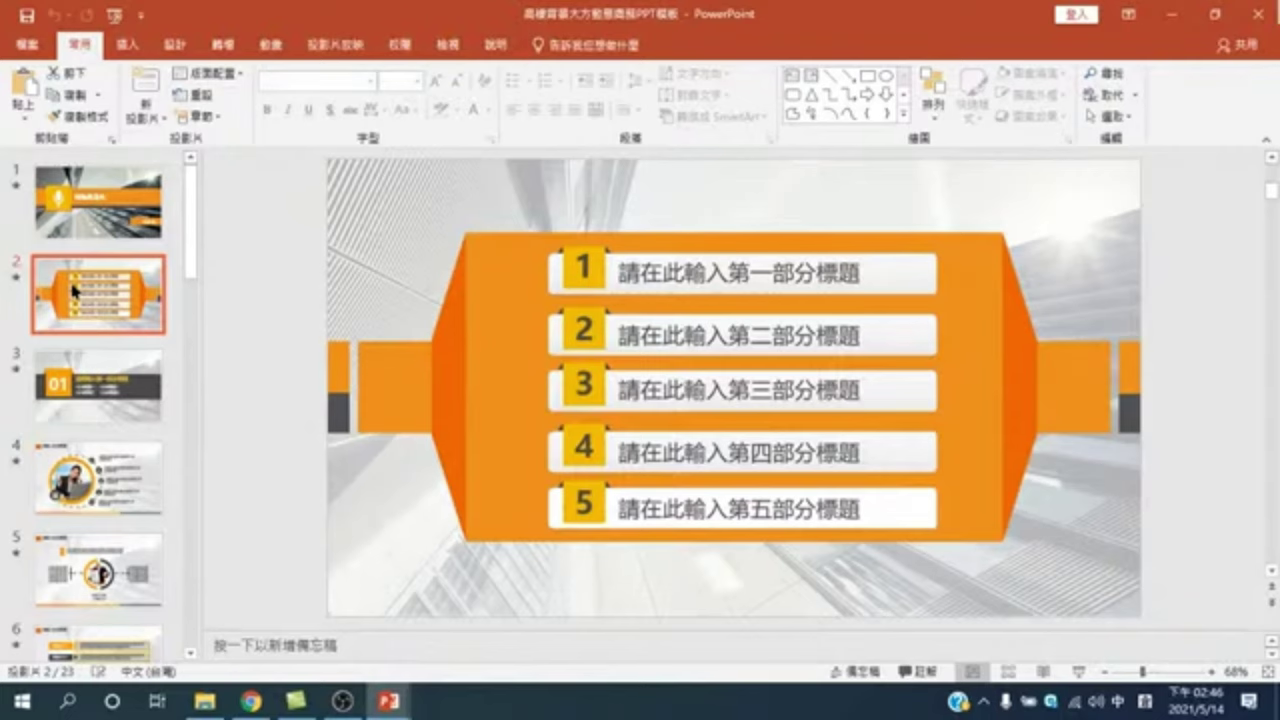
pyautogui.scroll(-10, 98, 400)
pyautogui.click(98, 597)
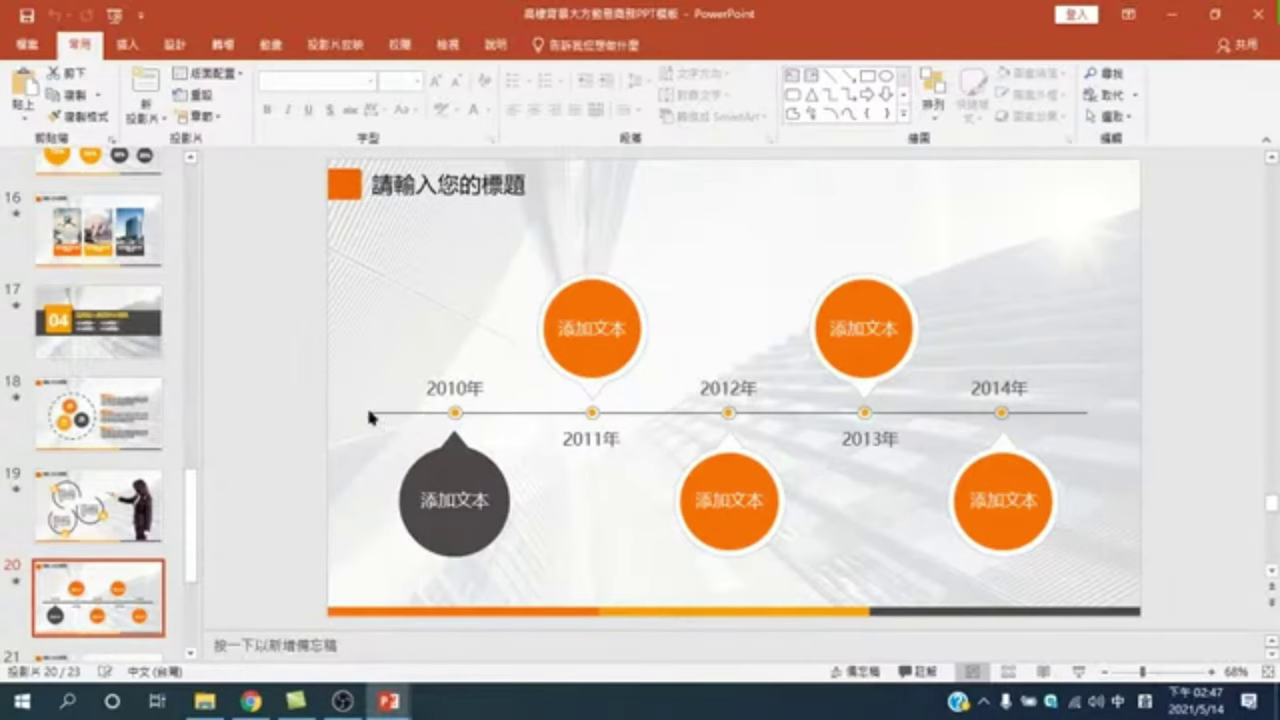
pyautogui.moveTo(389, 701)
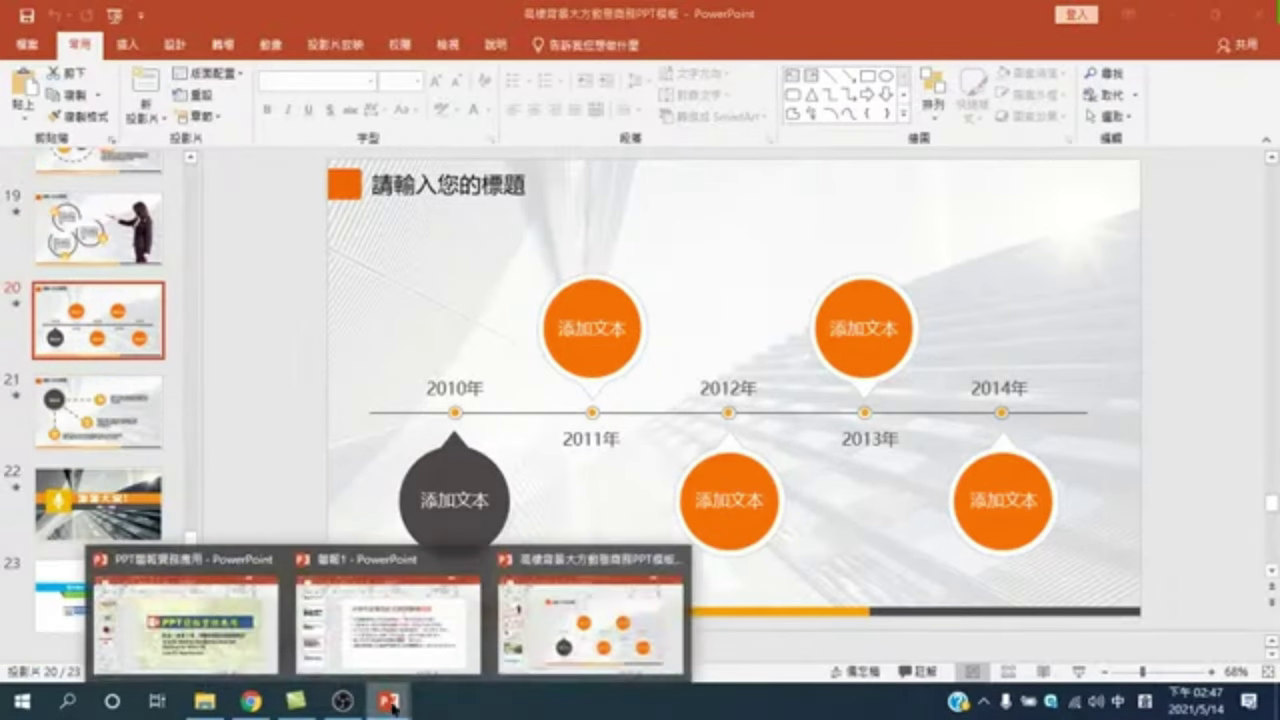
pyautogui.click(440, 637)
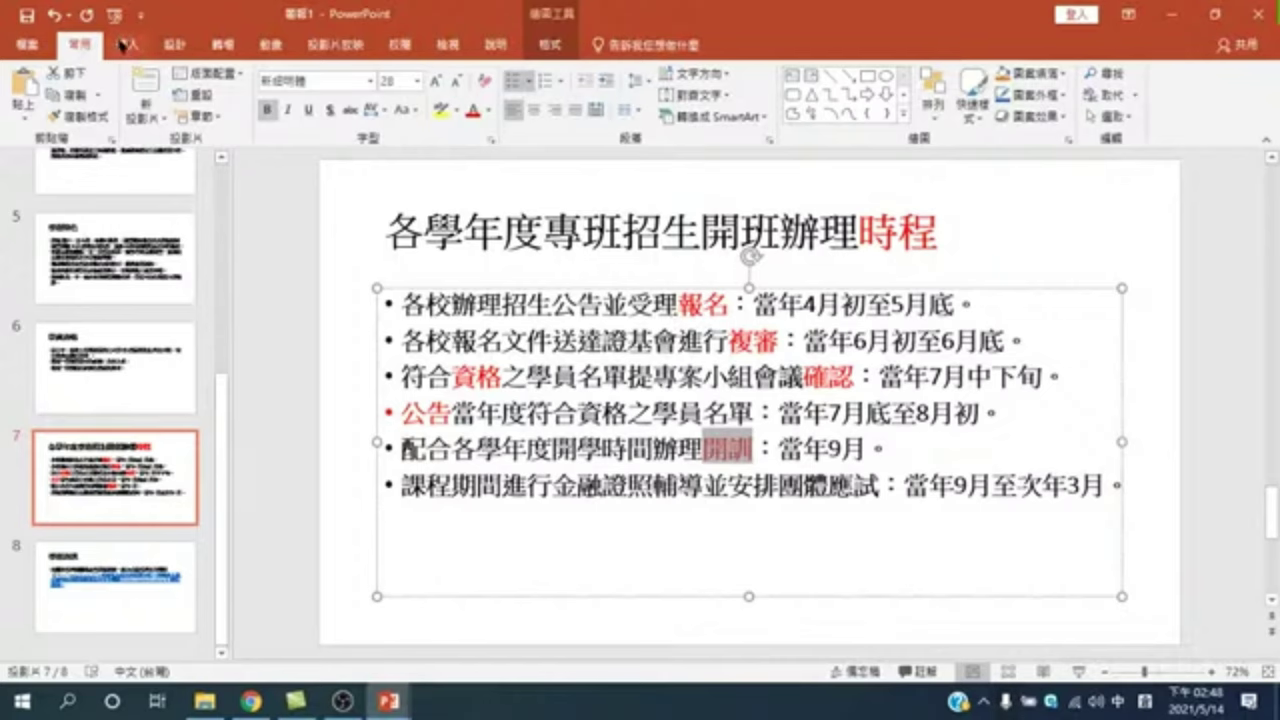
# Load 高樓背景大方動態商務PPT模板 from Downloads > 範例(1) > 範例 into Reuse Slides
pyautogui.click(142, 120)
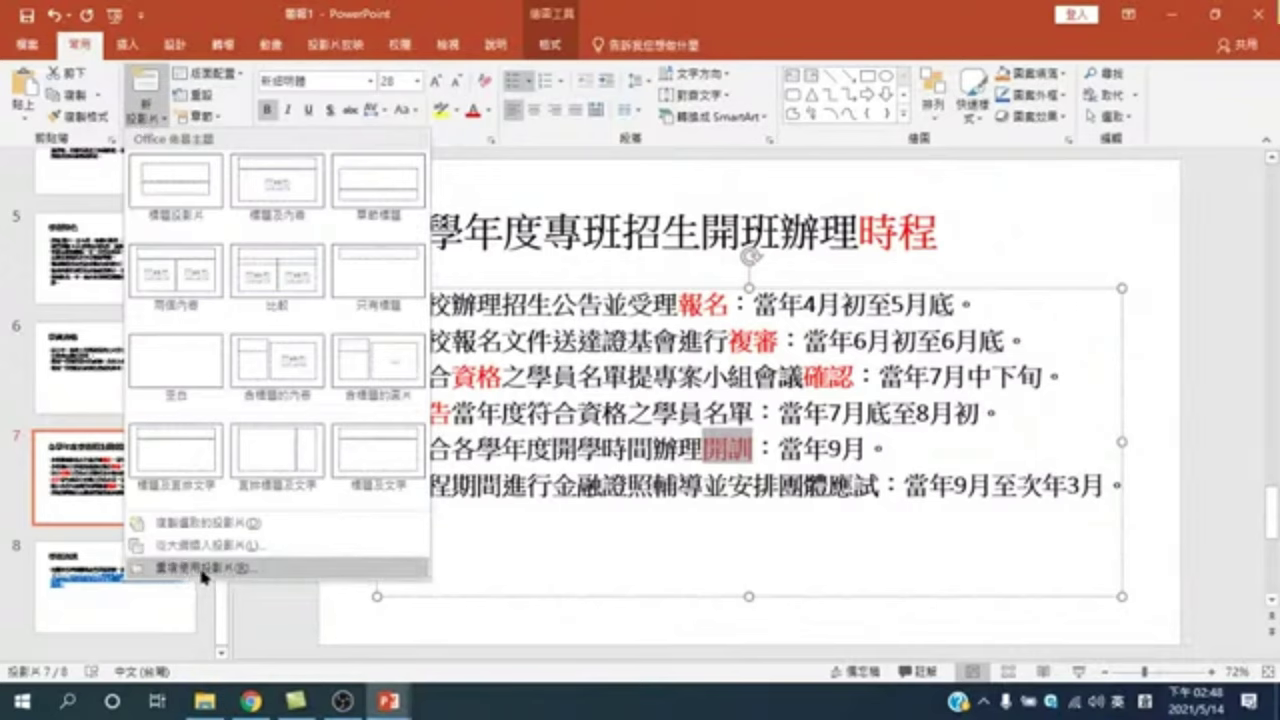
pyautogui.click(206, 567)
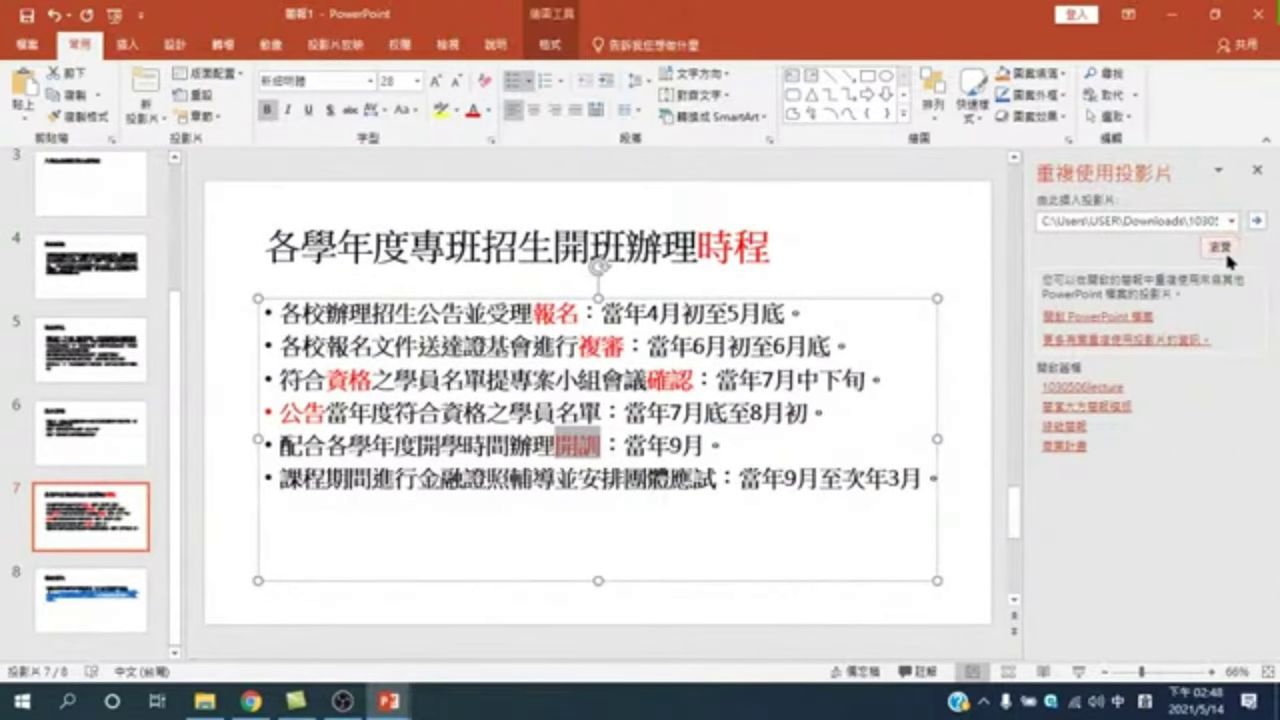
pyautogui.click(1224, 250)
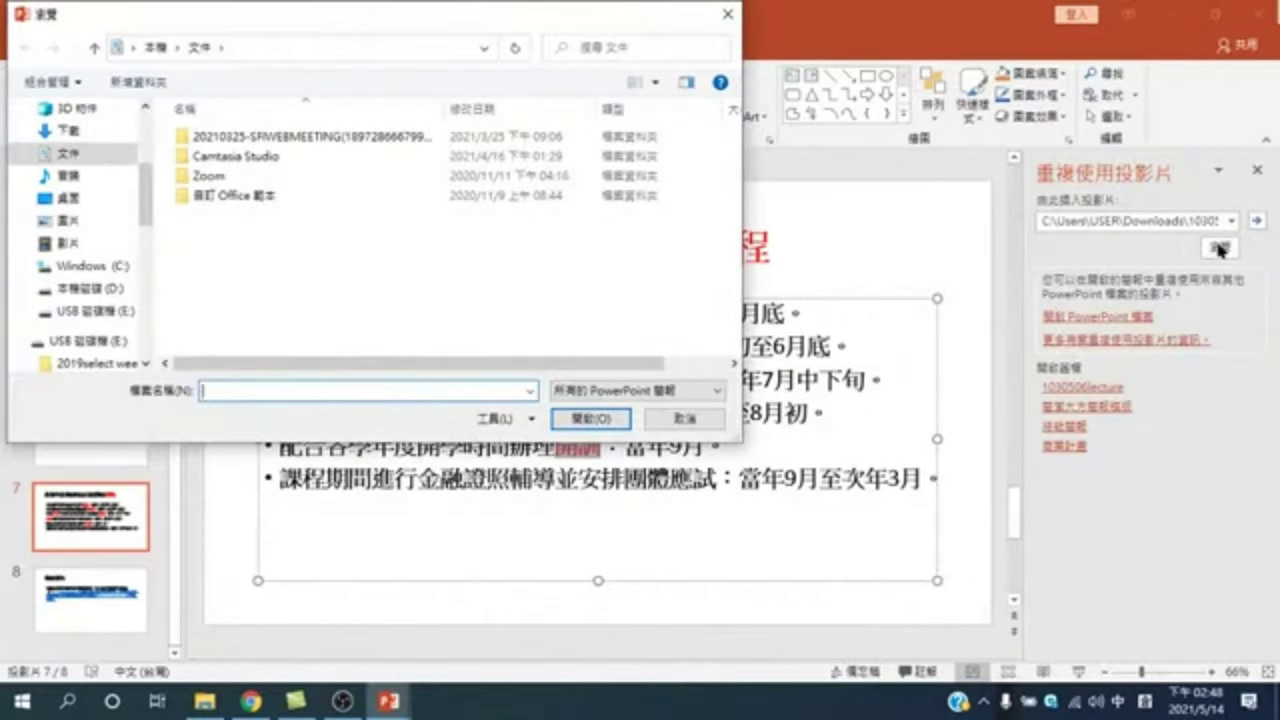
pyautogui.click(80, 132)
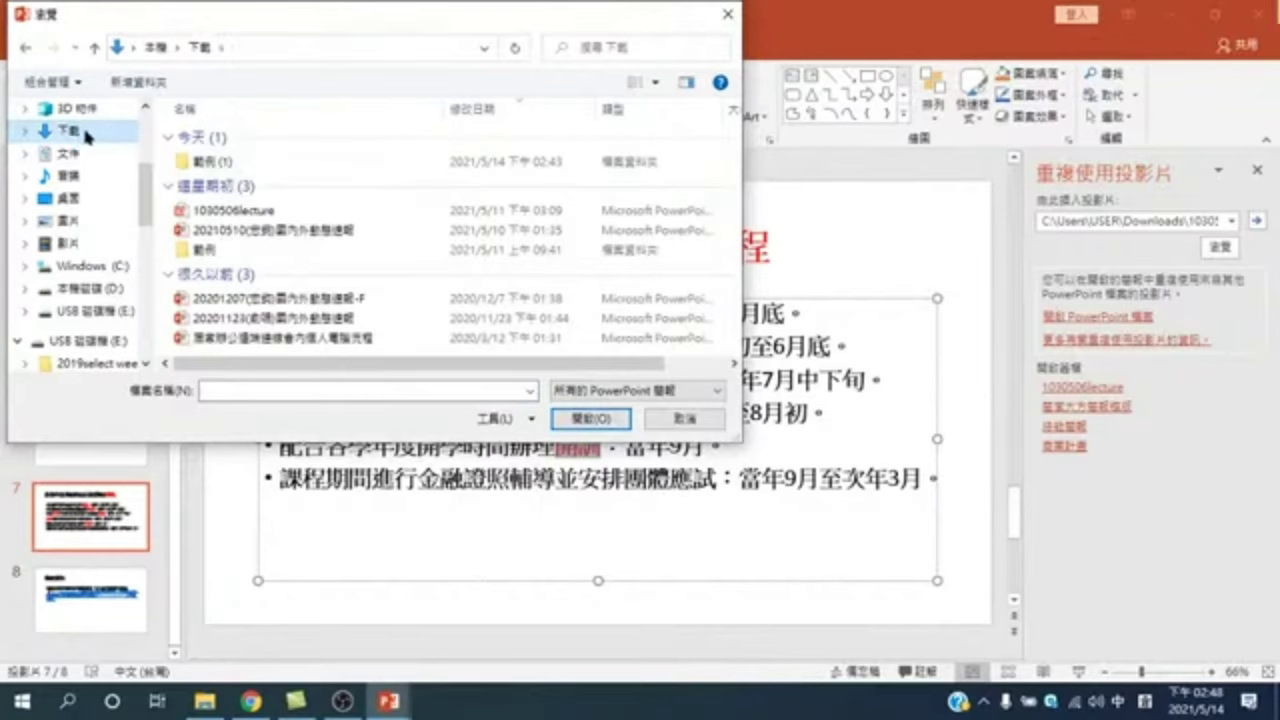
pyautogui.doubleClick(216, 160)
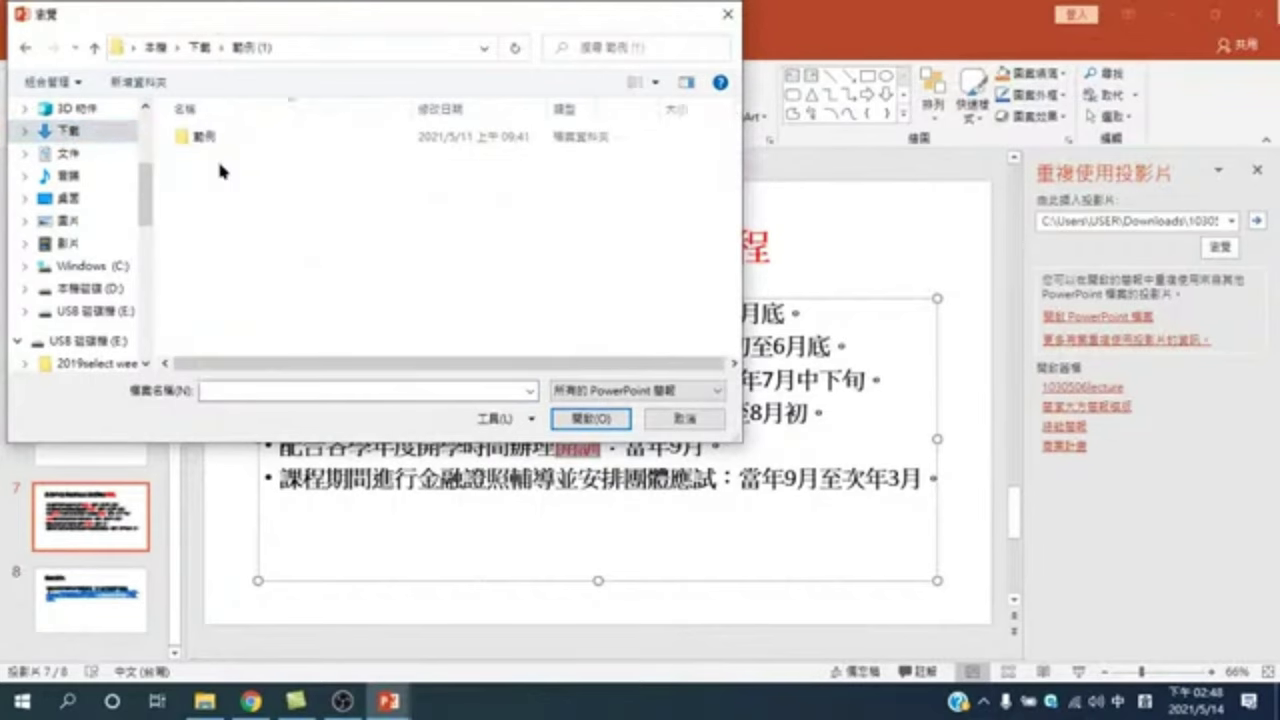
pyautogui.doubleClick(200, 134)
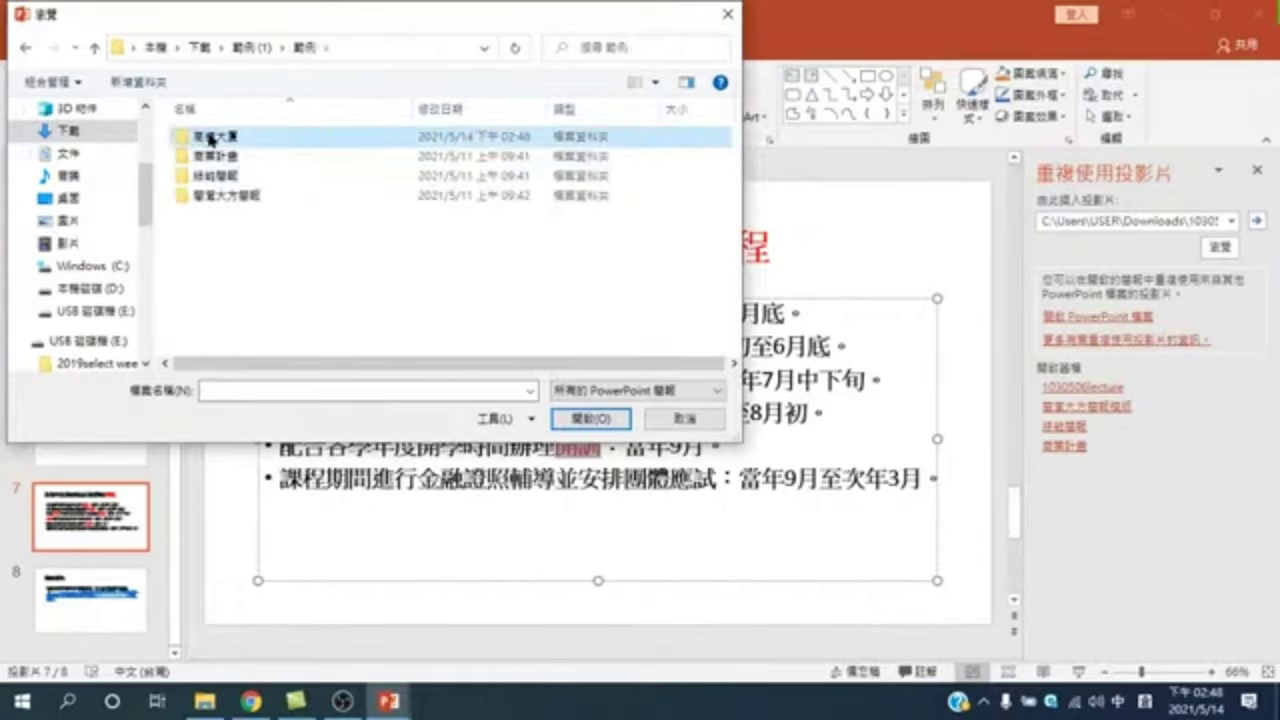
pyautogui.doubleClick(205, 137)
pyautogui.click(259, 140)
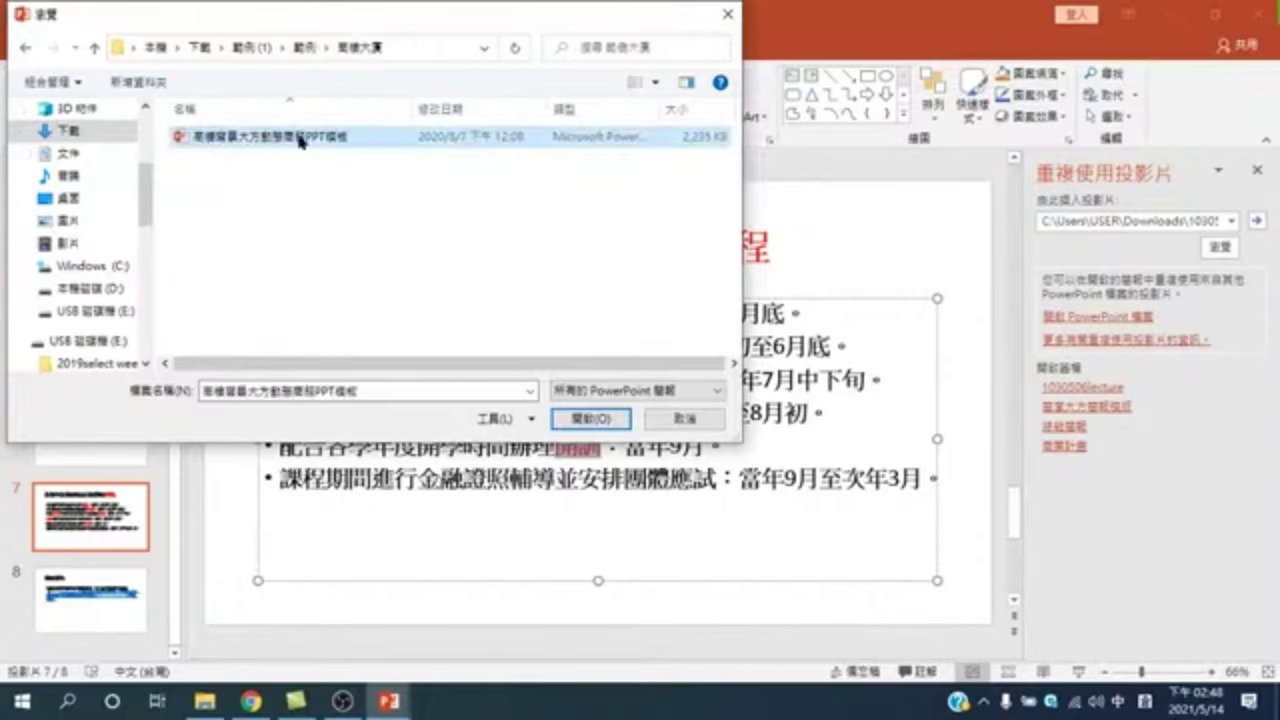
pyautogui.click(590, 418)
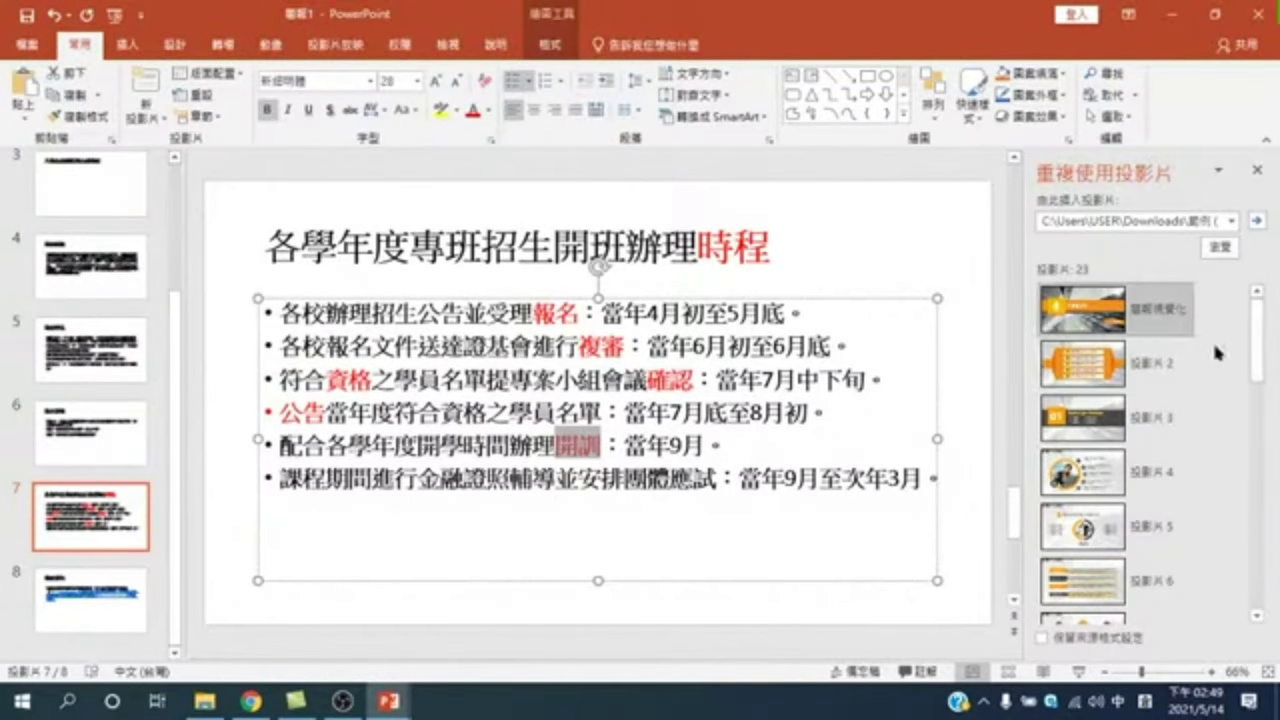
# With Keep source formatting checked, insert template slide 20 after slide 7 and review it
pyautogui.scroll(-10, 1173, 437)
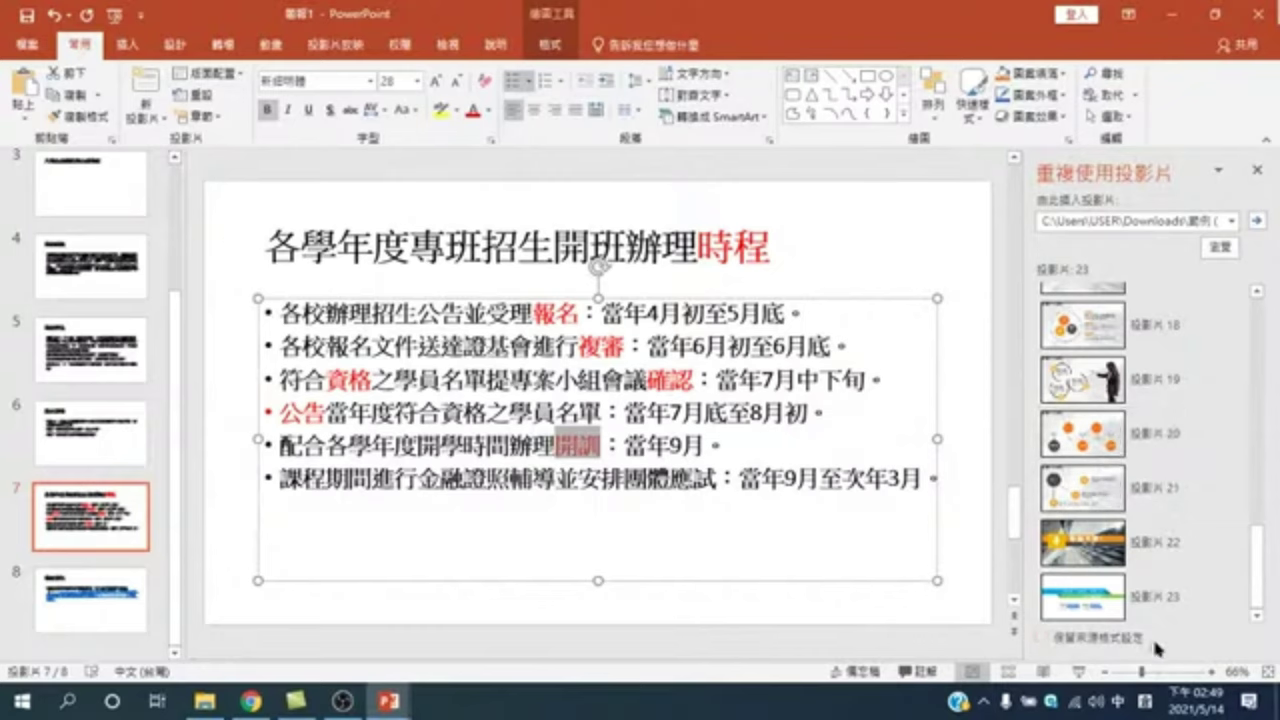
pyautogui.click(1040, 634)
pyautogui.click(1080, 434)
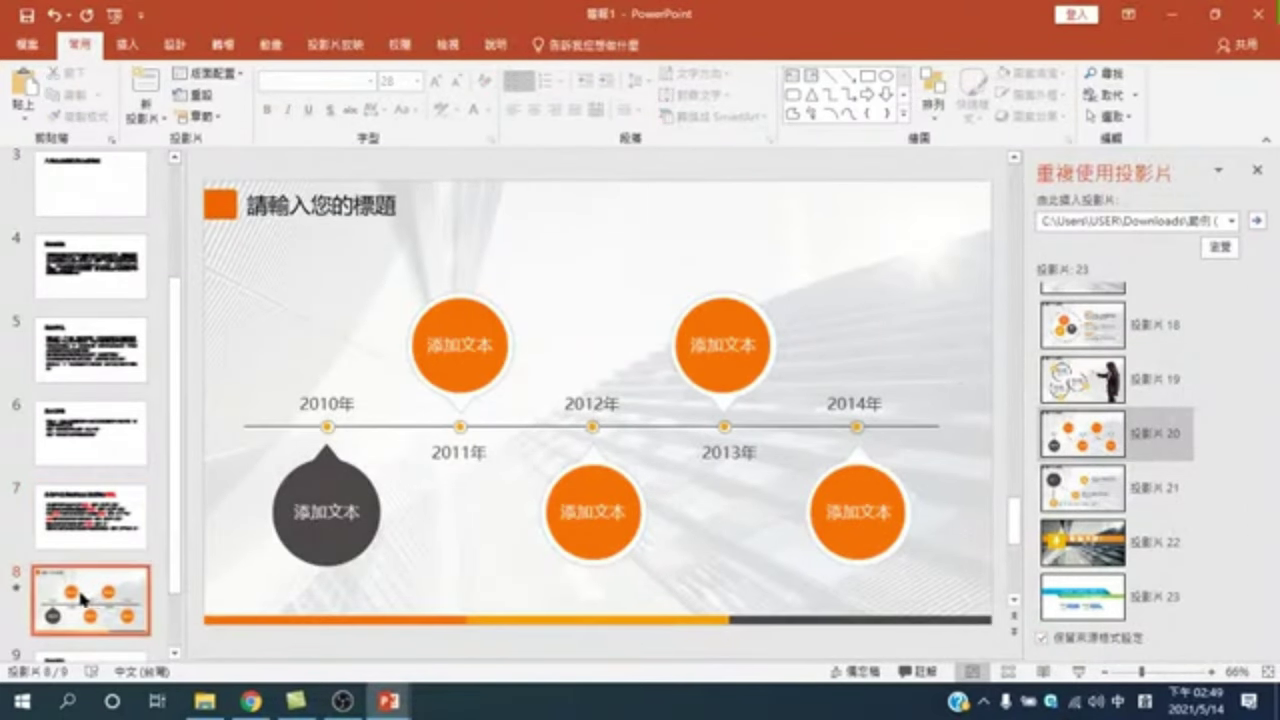
pyautogui.click(90, 517)
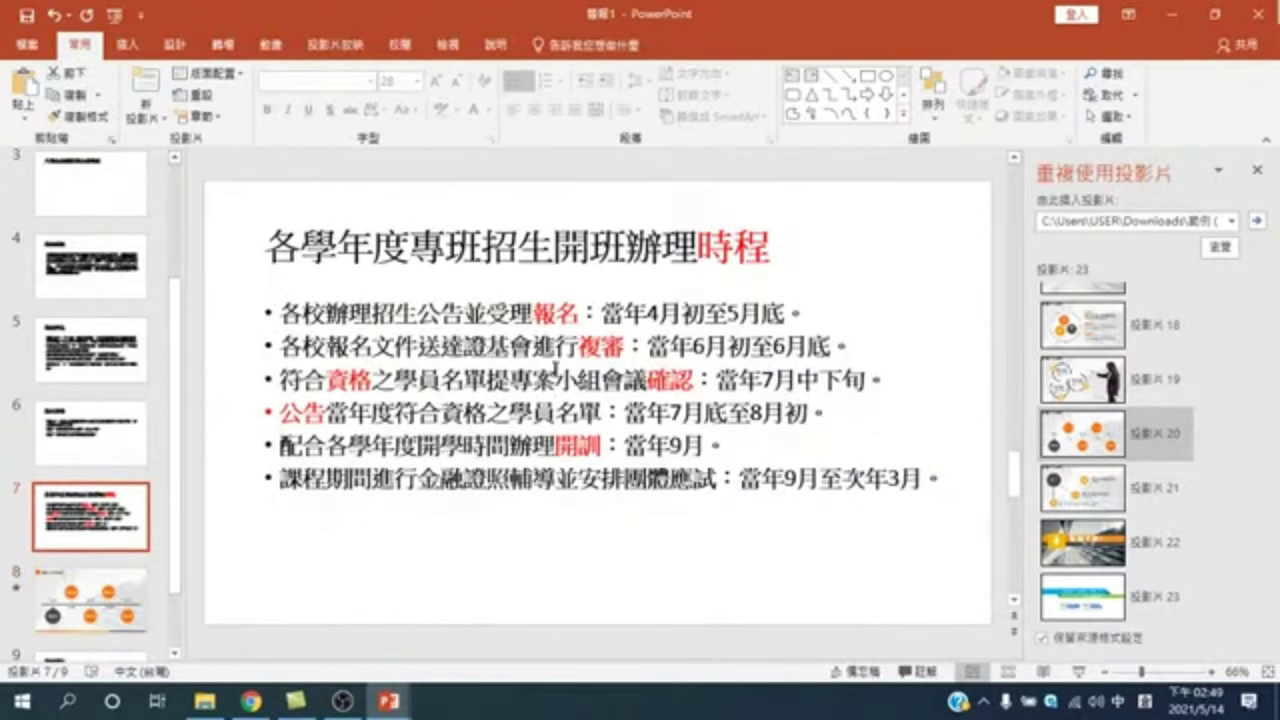
pyautogui.click(128, 600)
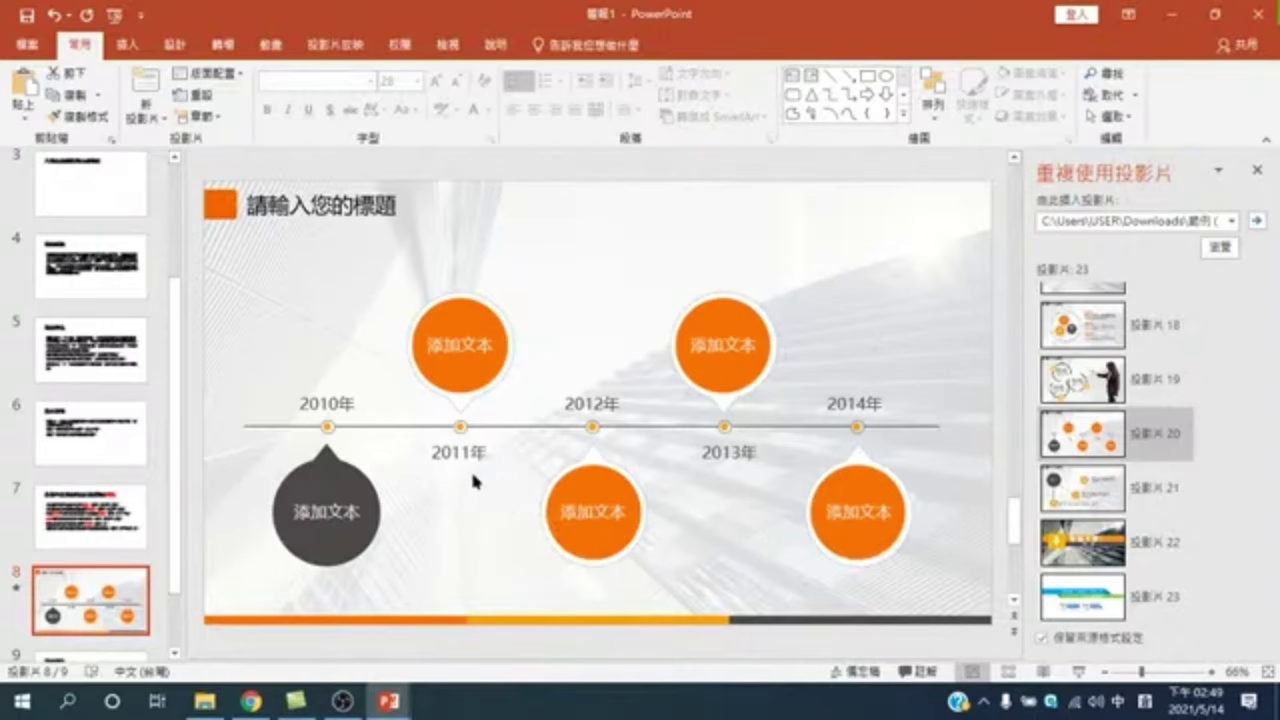
pyautogui.press('pageup')
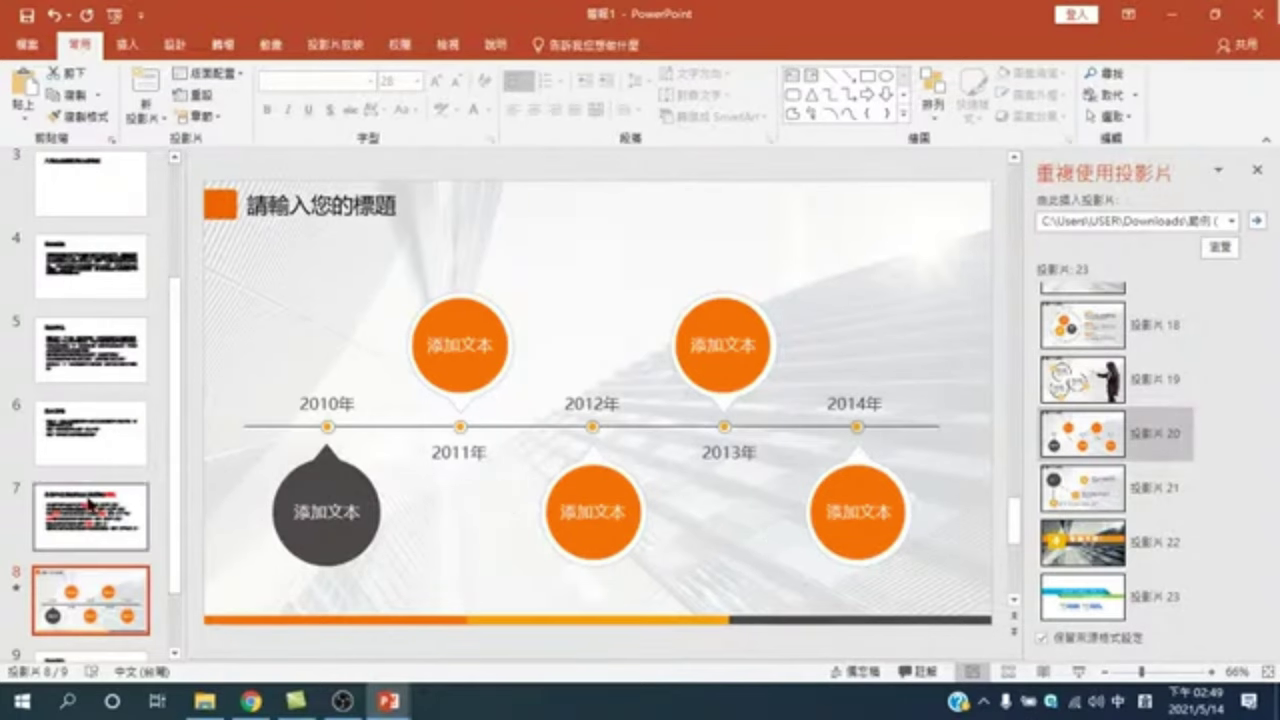
# Copy 辦理時程 from slide 7's title and paste it as text only into slide 8's title
pyautogui.moveTo(627, 247); pyautogui.dragTo(771, 247)
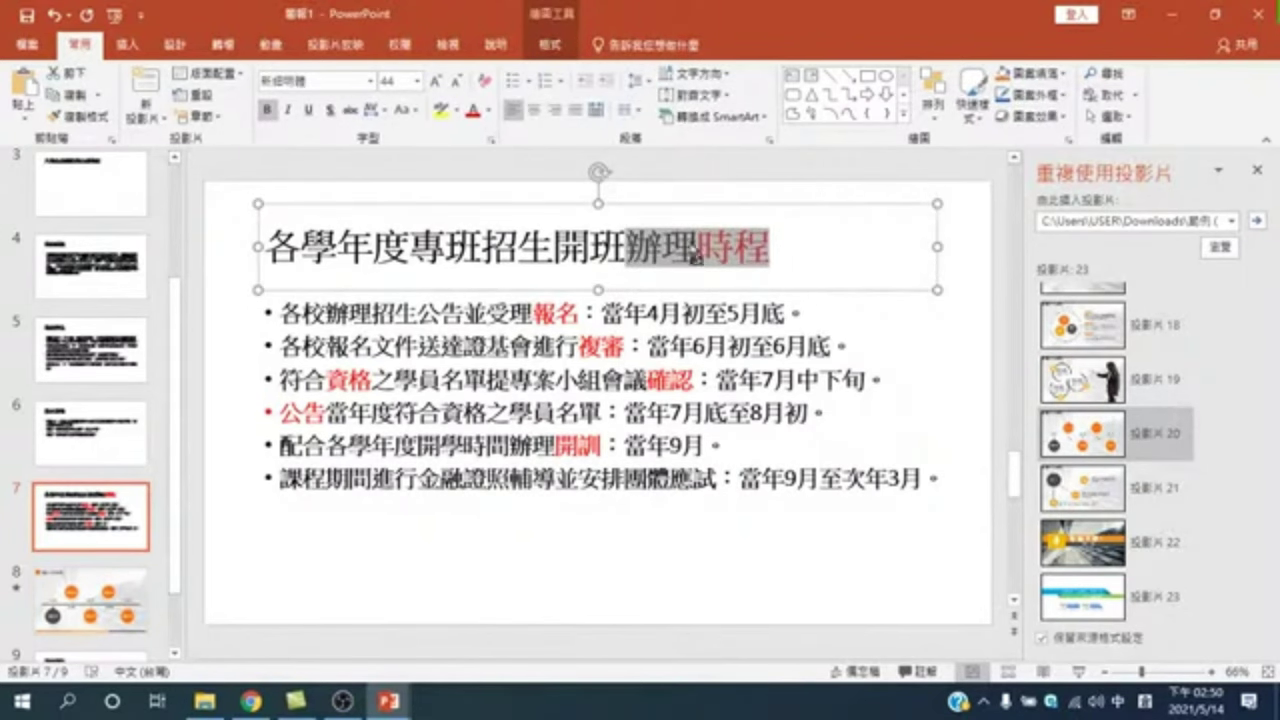
pyautogui.rightClick(697, 258)
pyautogui.click(753, 310)
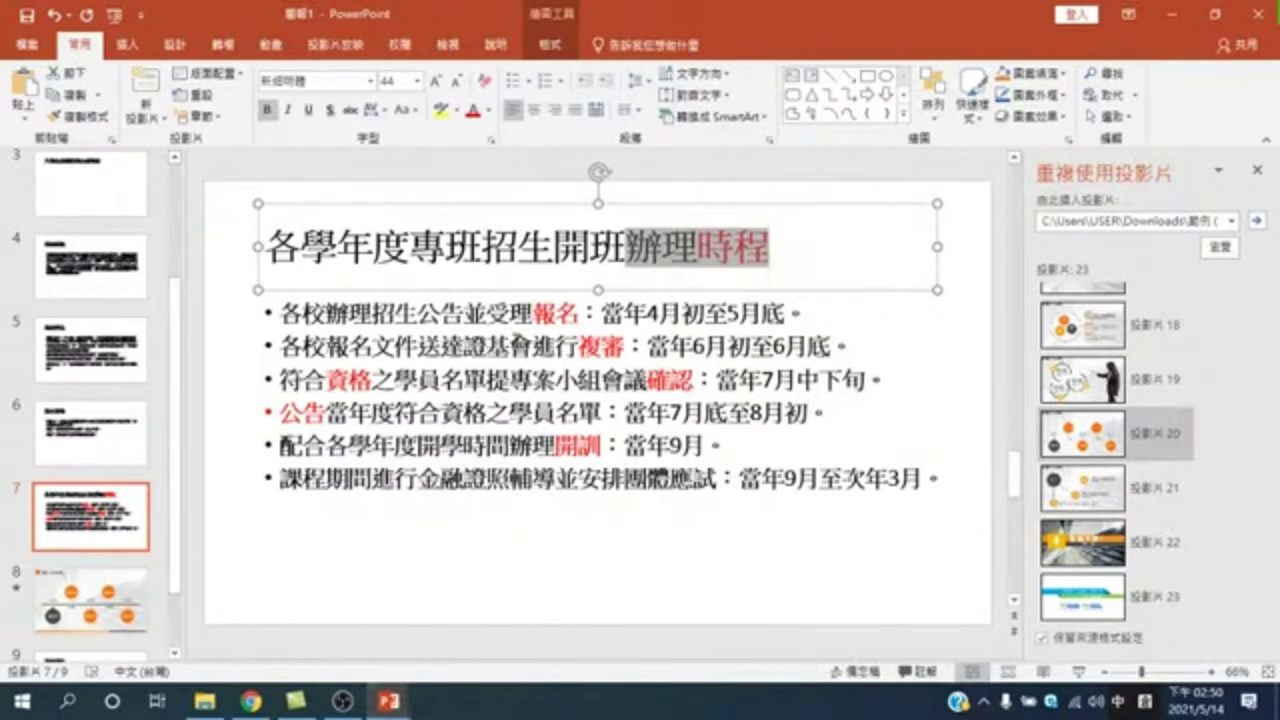
pyautogui.click(91, 583)
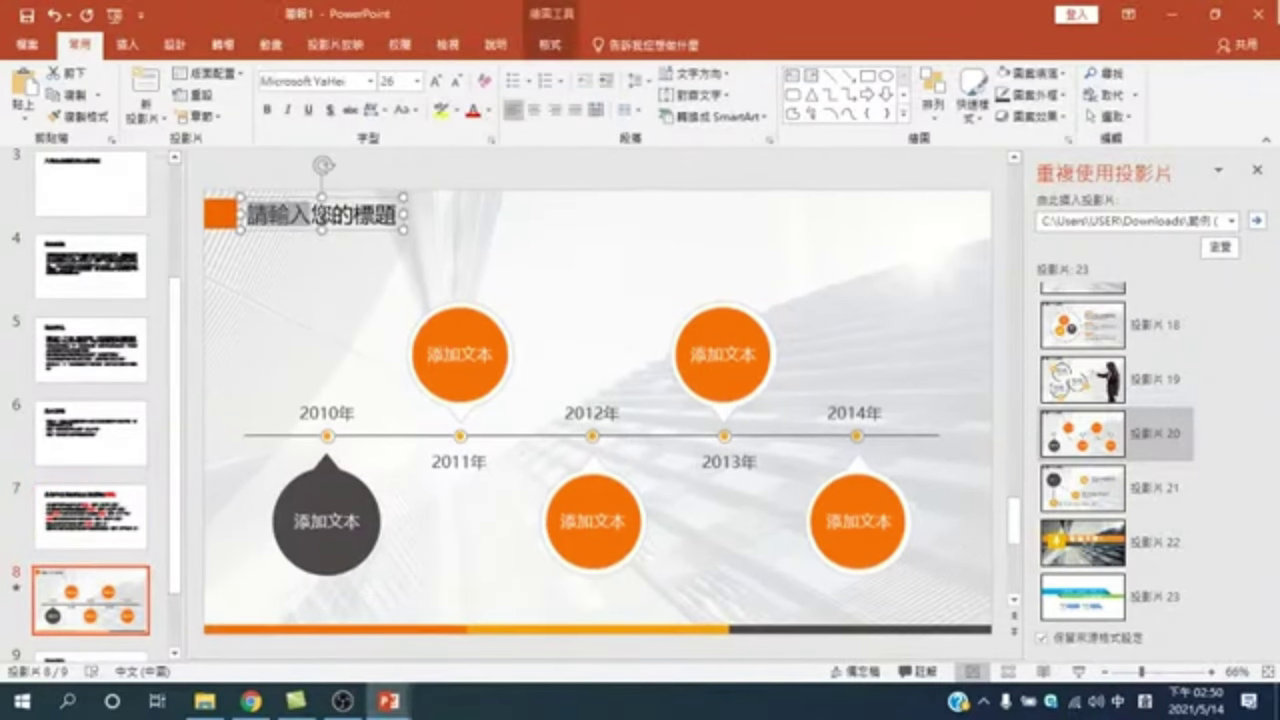
pyautogui.click(266, 224)
pyautogui.rightClick(317, 222)
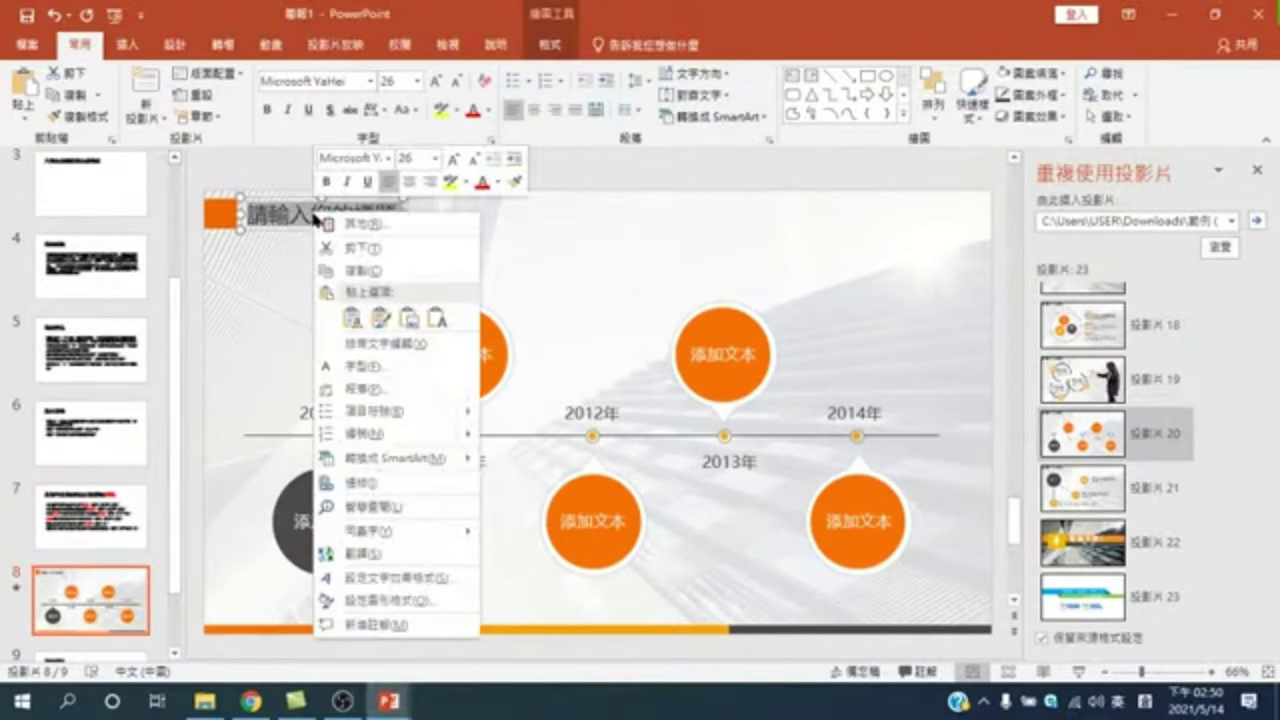
pyautogui.click(441, 320)
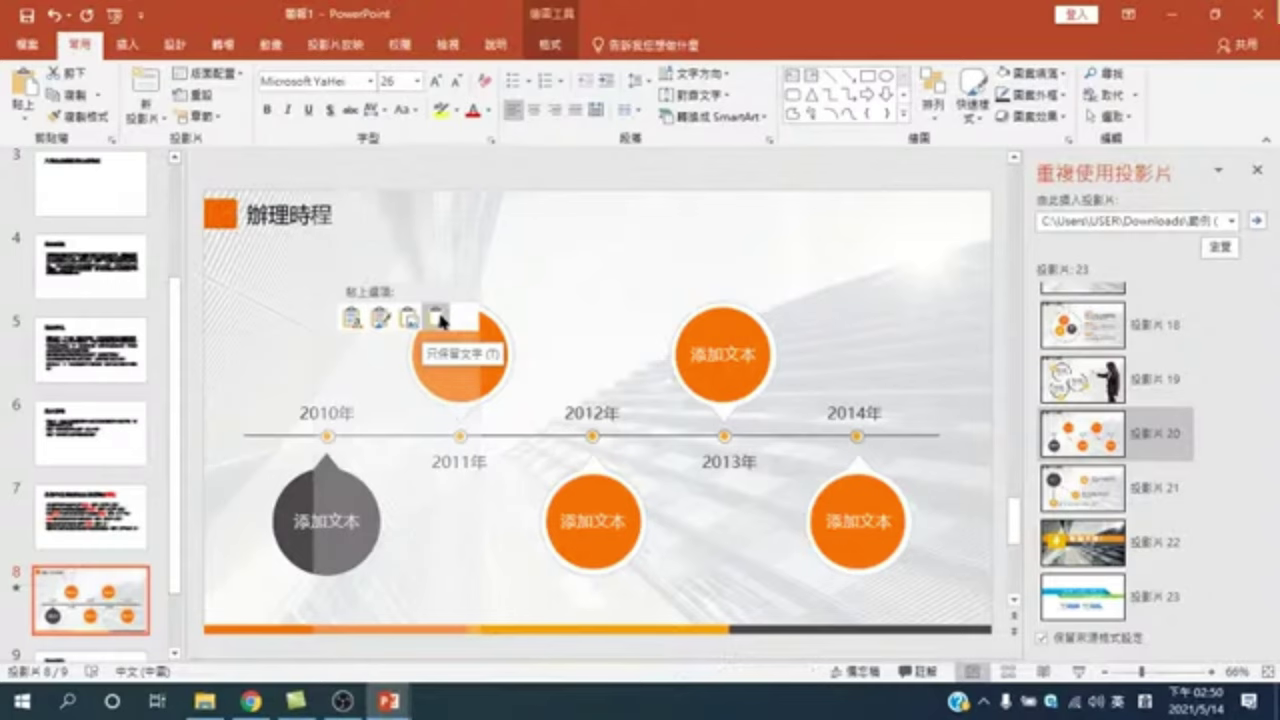
pyautogui.click(440, 318)
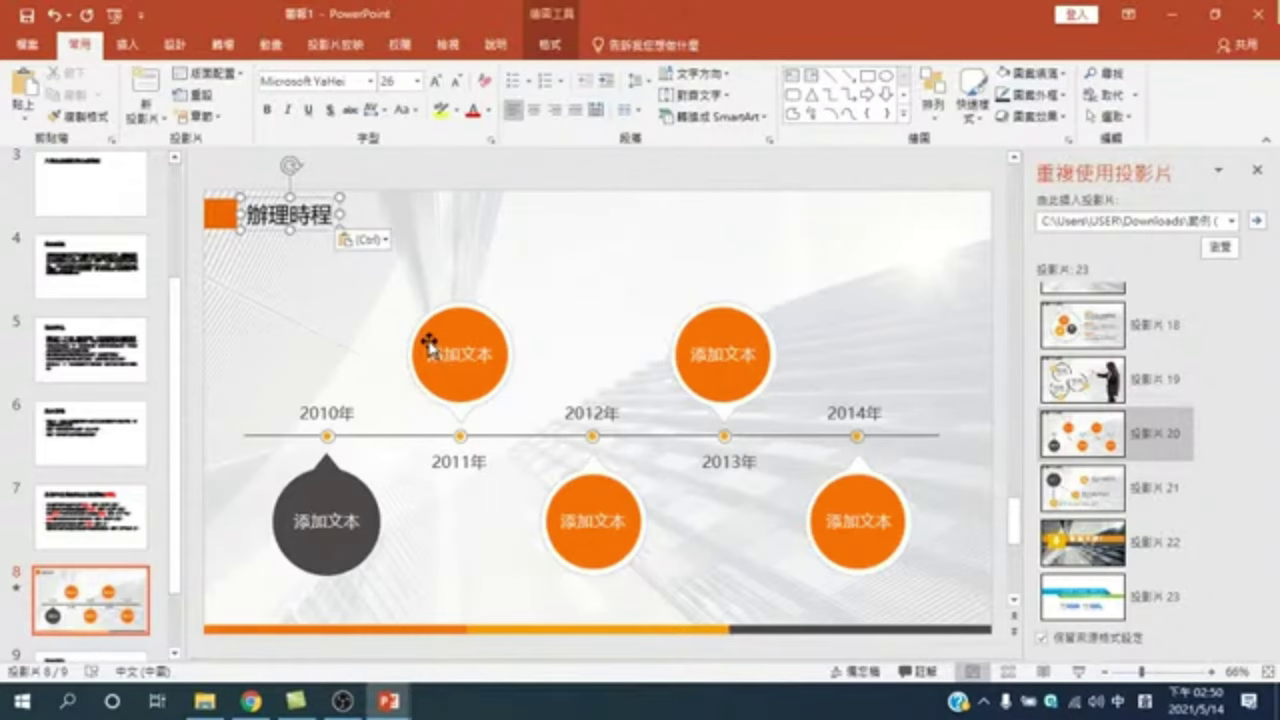
# Copy 報名 from slide 7's first bullet and paste it as text into the dark circle
pyautogui.press('pageup')
pyautogui.click(584, 313)
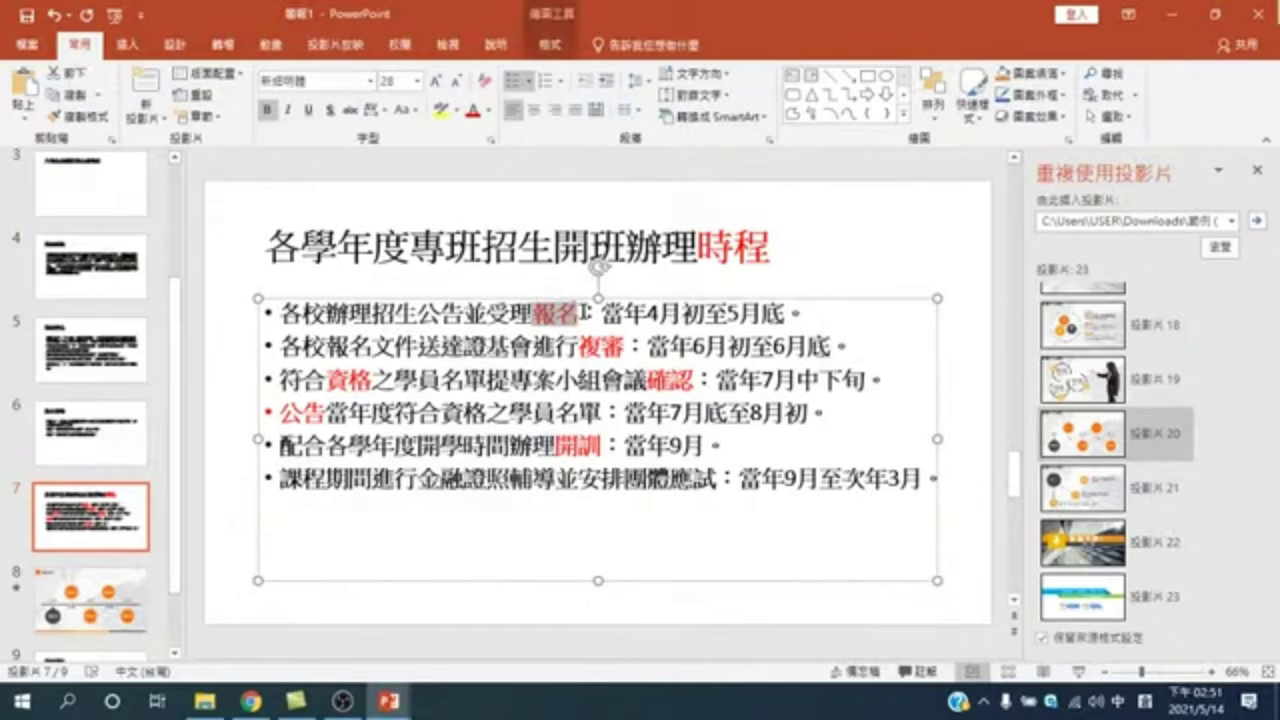
pyautogui.moveTo(584, 313); pyautogui.dragTo(762, 314)
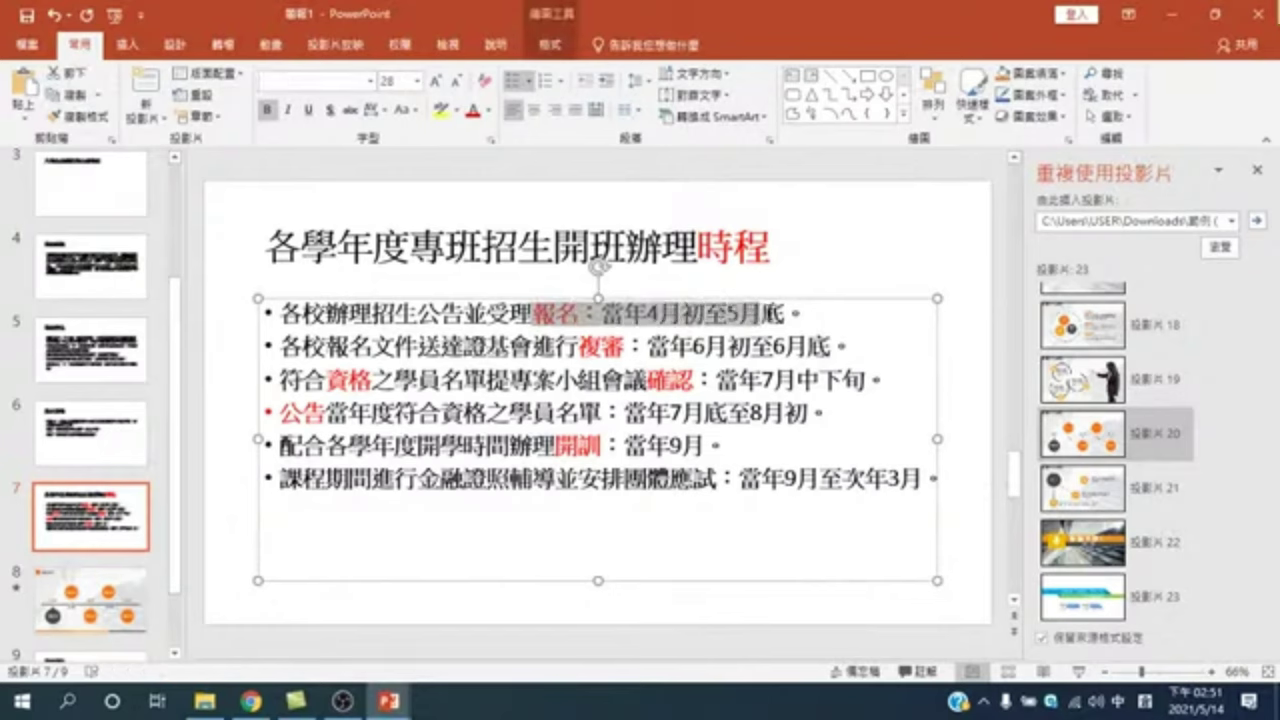
pyautogui.moveTo(762, 314); pyautogui.dragTo(789, 311)
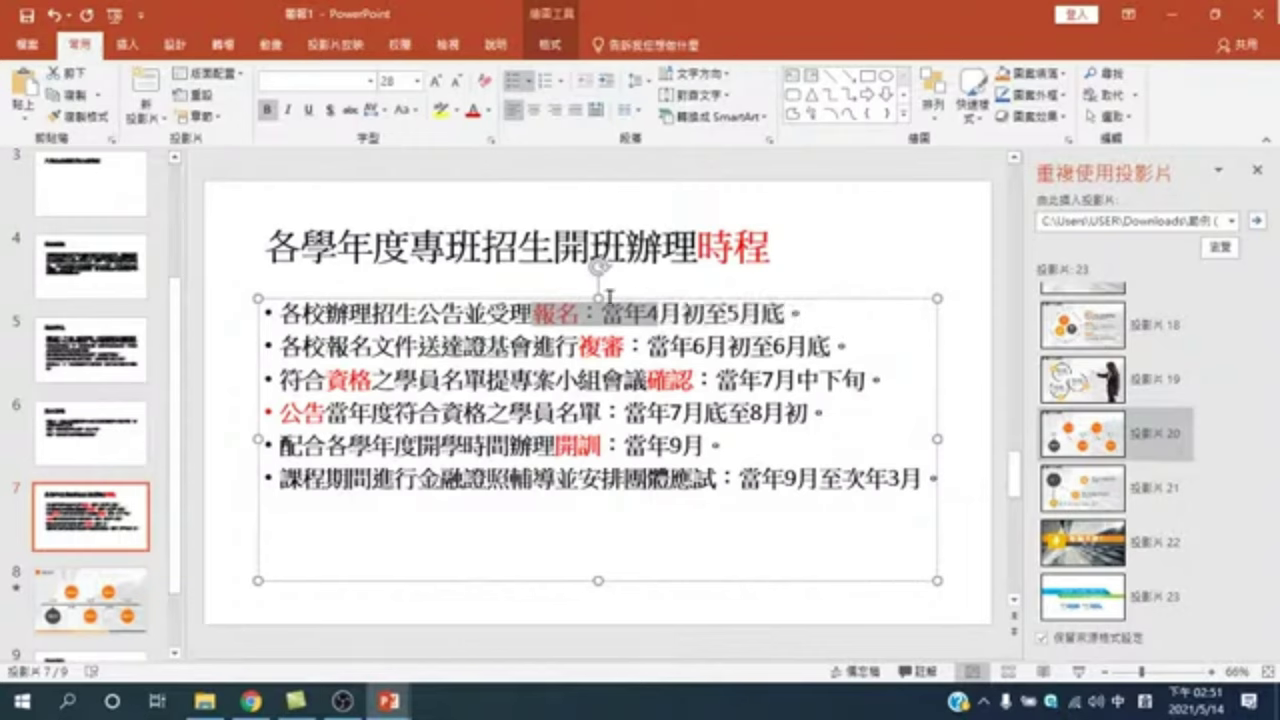
pyautogui.moveTo(789, 311); pyautogui.dragTo(580, 313)
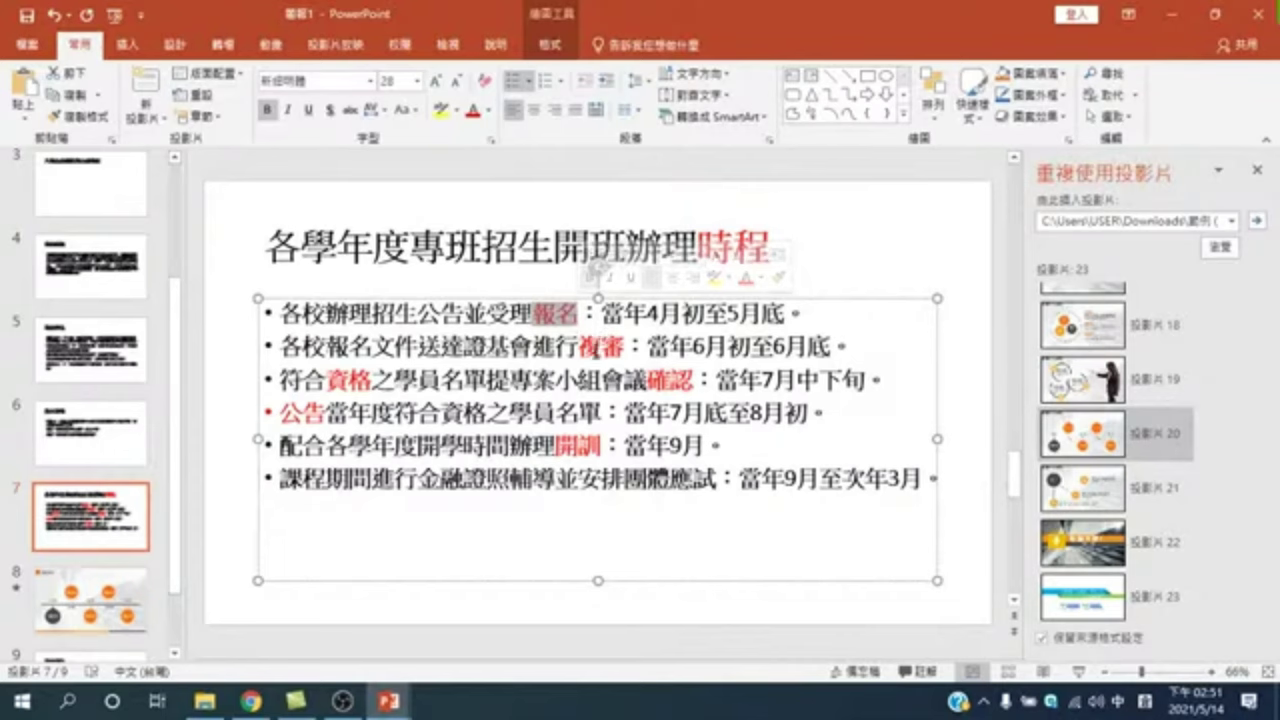
pyautogui.click(90, 603)
pyautogui.click(326, 514)
pyautogui.doubleClick(326, 520)
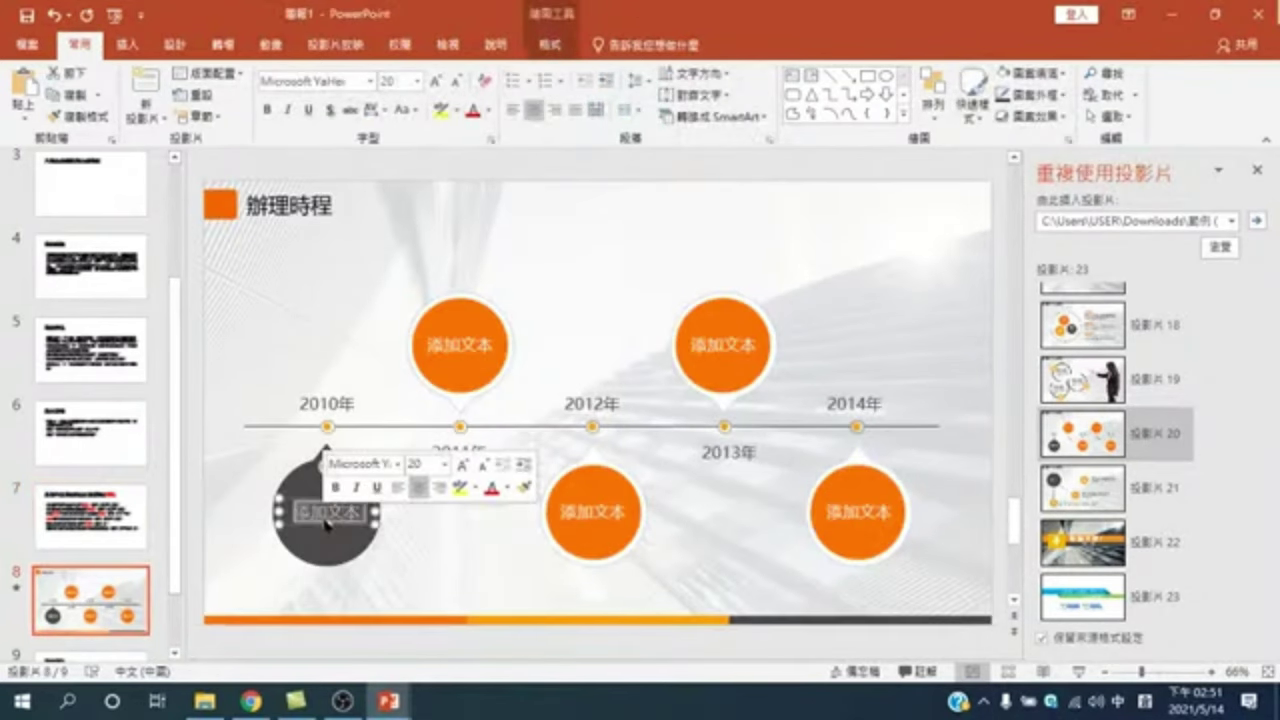
pyautogui.rightClick(331, 517)
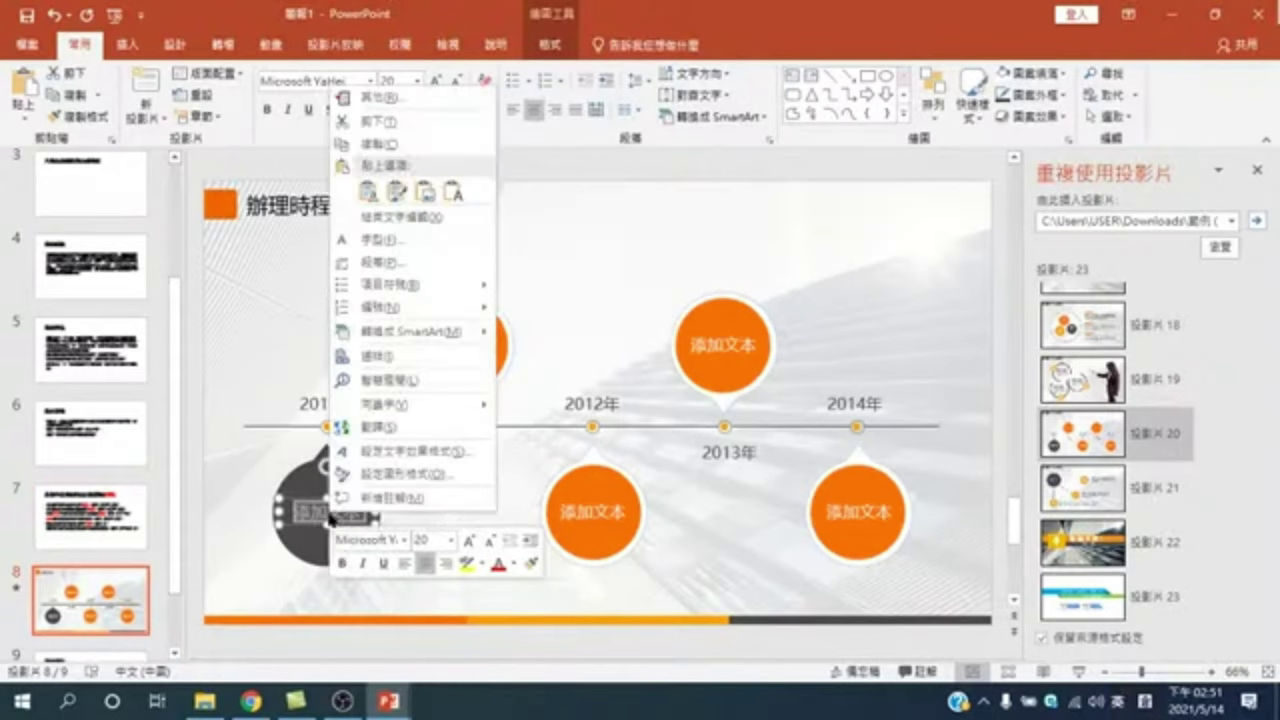
pyautogui.click(452, 192)
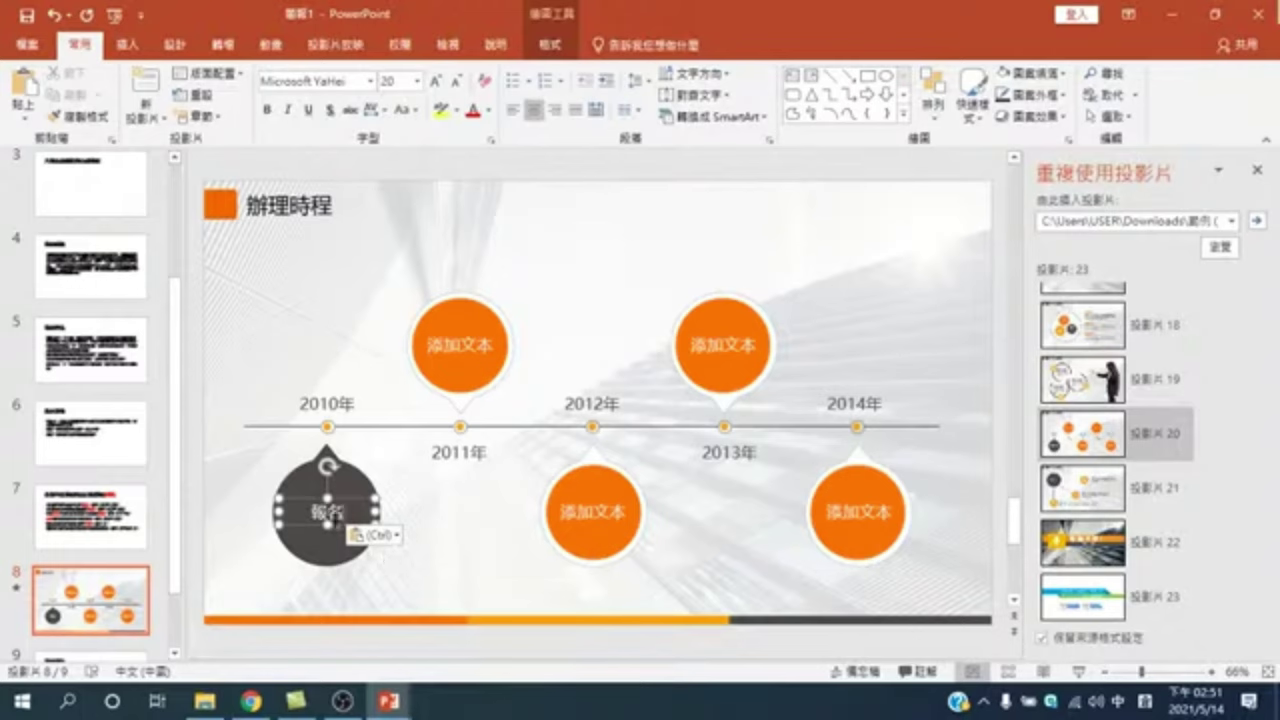
# Replace the 2010年 date label with 4月1日, then return to slide 7
pyautogui.moveTo(301, 403); pyautogui.dragTo(350, 417)
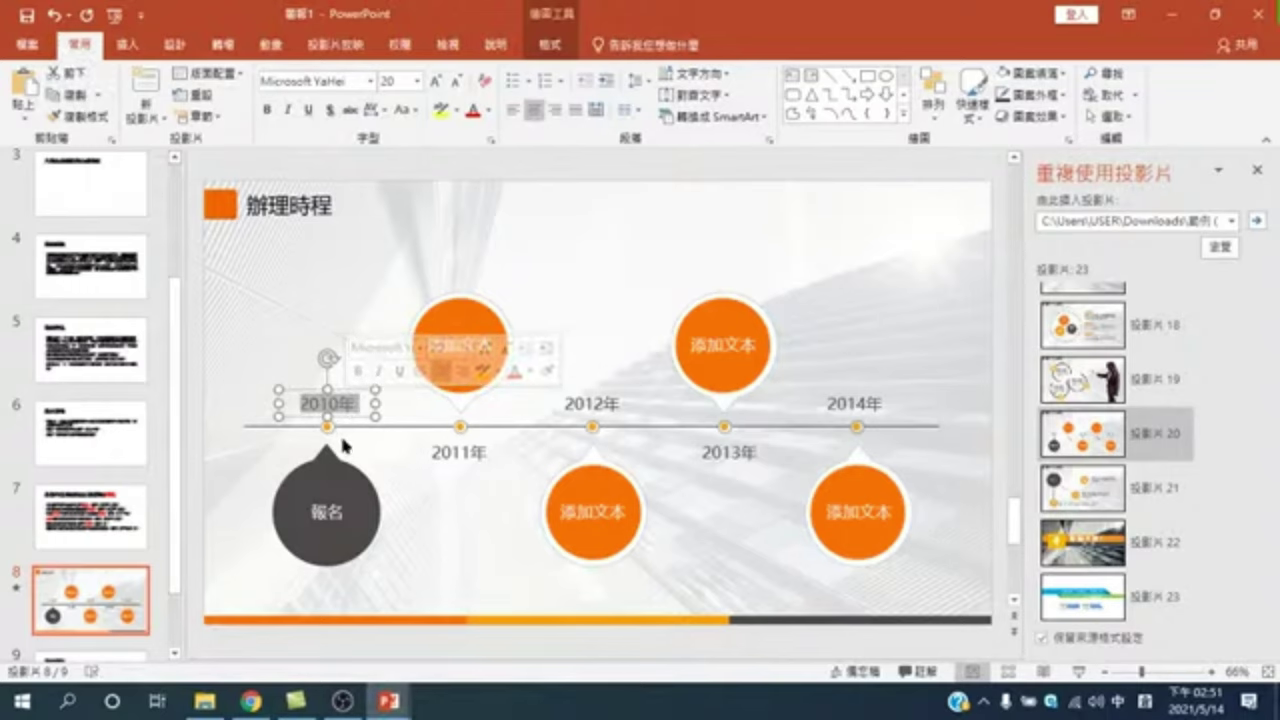
pyautogui.write('4')
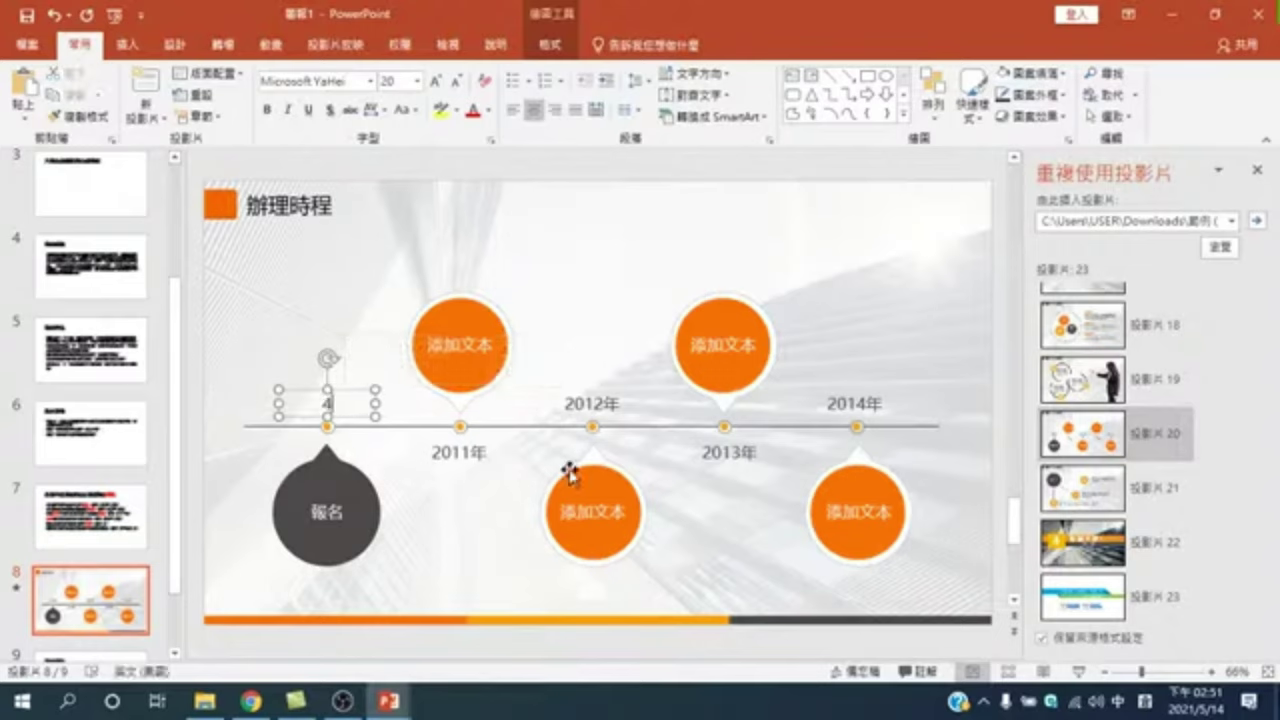
pyautogui.write('月1日')
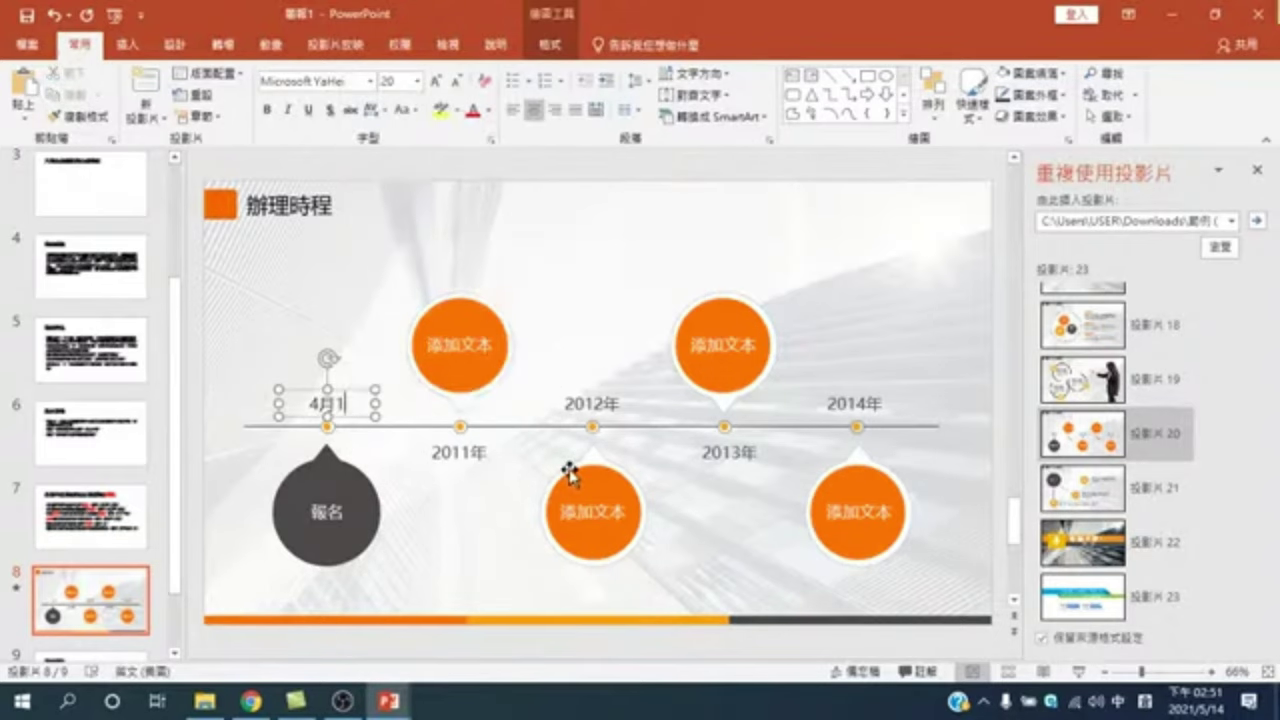
pyautogui.press('BackSpace')
pyautogui.write('a')
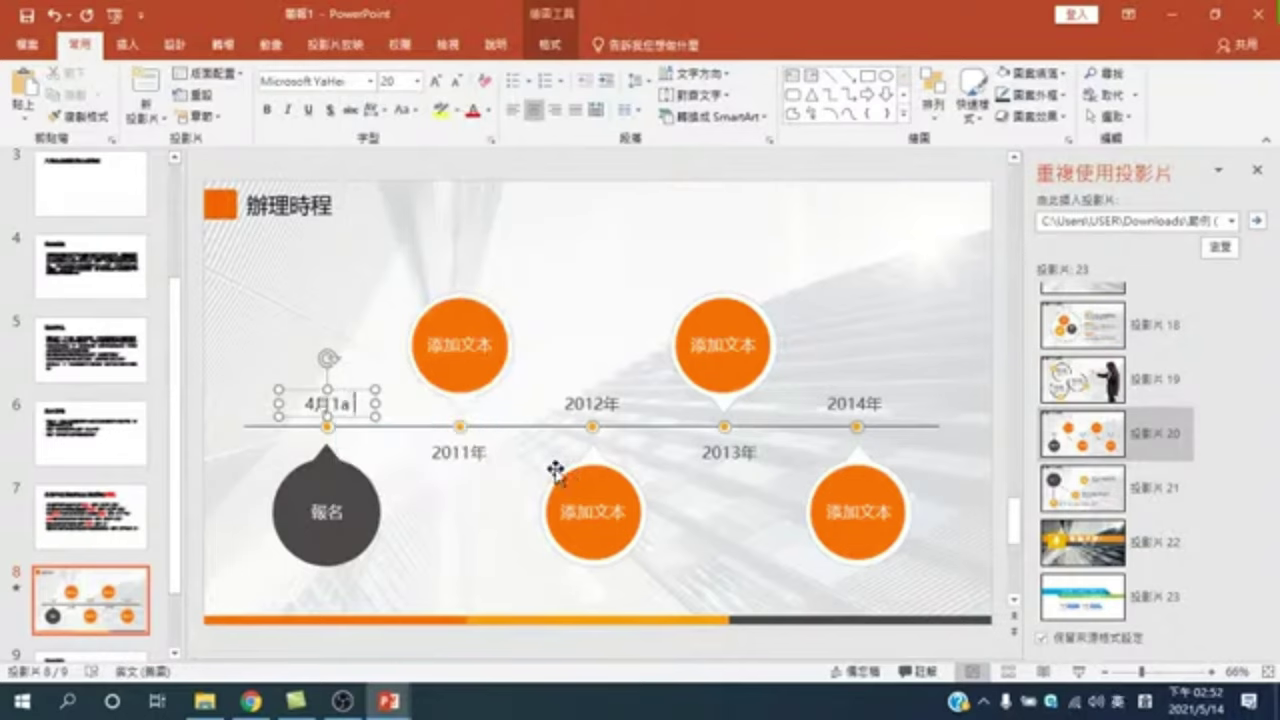
pyautogui.write('日')
pyautogui.press('Down')
pyautogui.press('Escape')
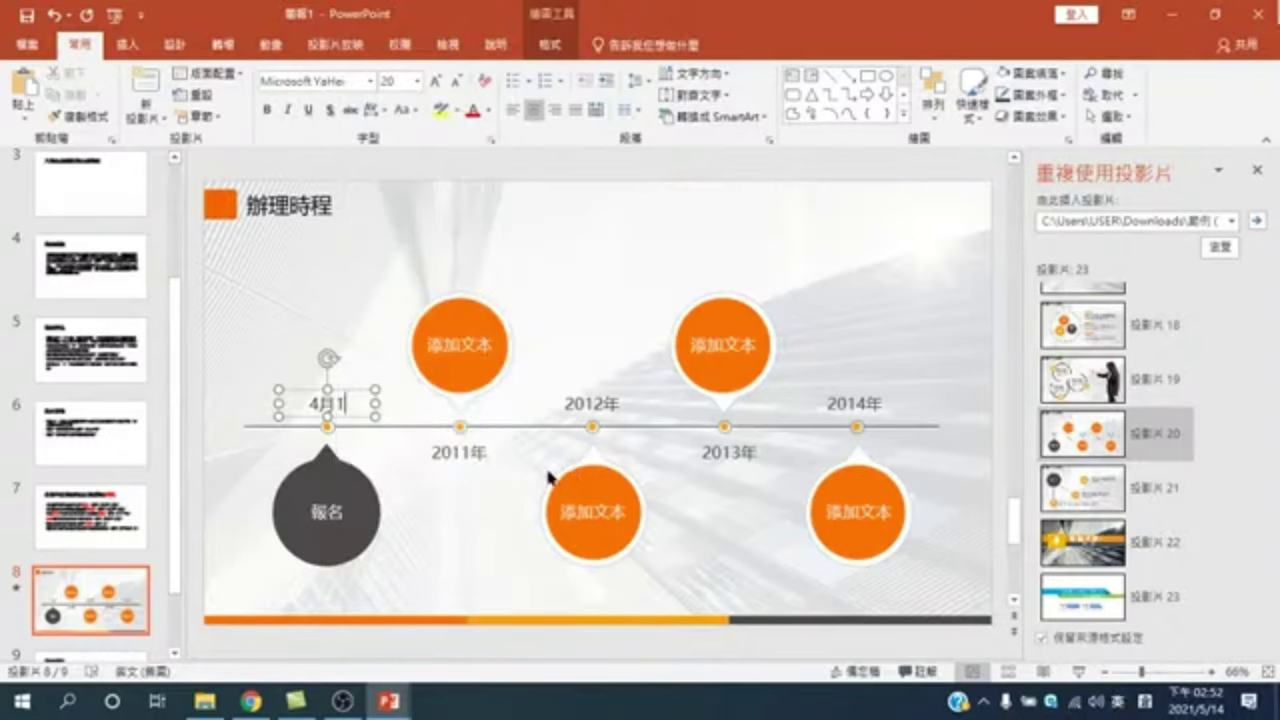
pyautogui.write('a')
pyautogui.press('BackSpace')
pyautogui.write('日')
pyautogui.press('Down')
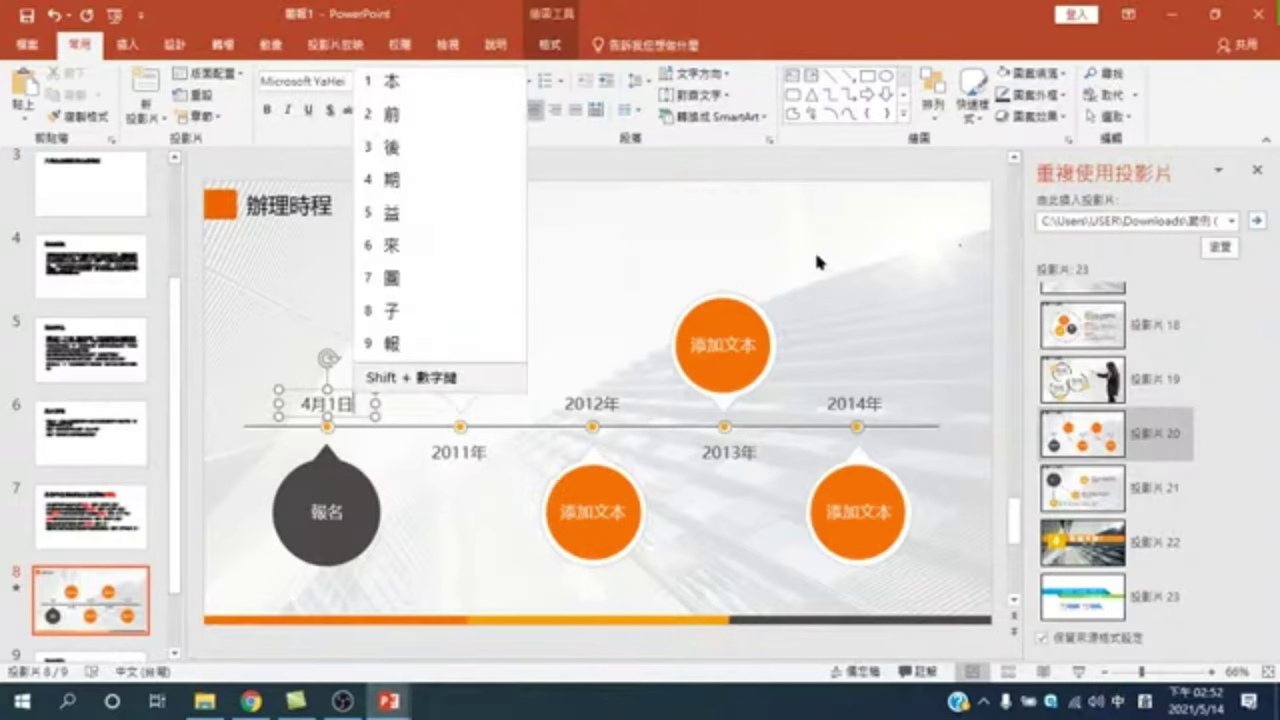
pyautogui.click(651, 300)
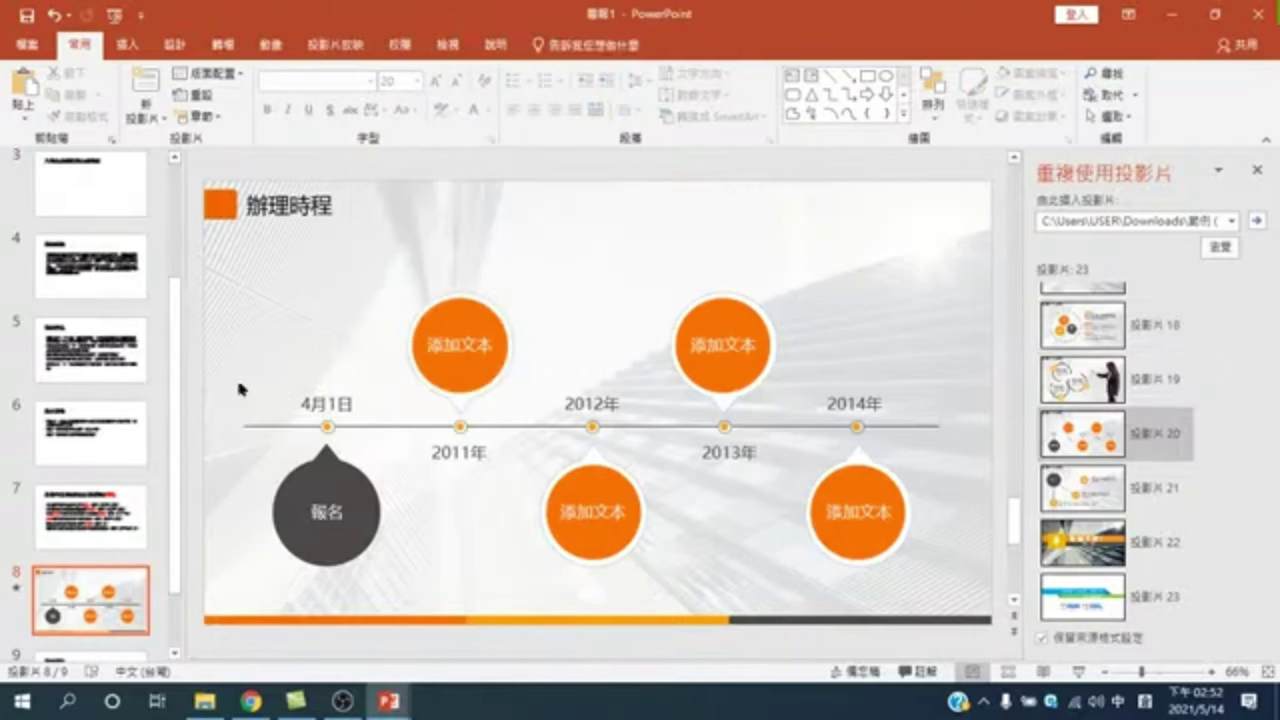
pyautogui.click(79, 498)
# Copy 複審 from slide 7 and paste it as text into the first upper orange circle
pyautogui.doubleClick(600, 347)
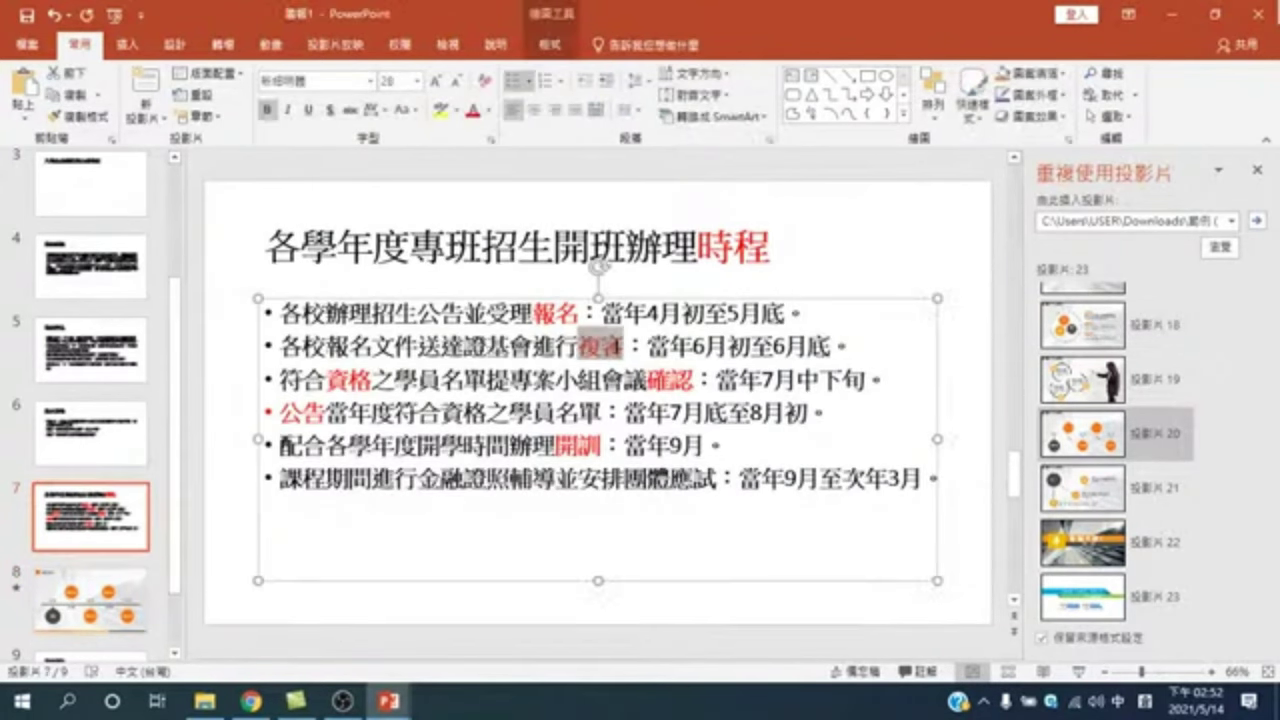
pyautogui.rightClick(618, 350)
pyautogui.click(663, 313)
pyautogui.click(114, 598)
pyautogui.doubleClick(456, 346)
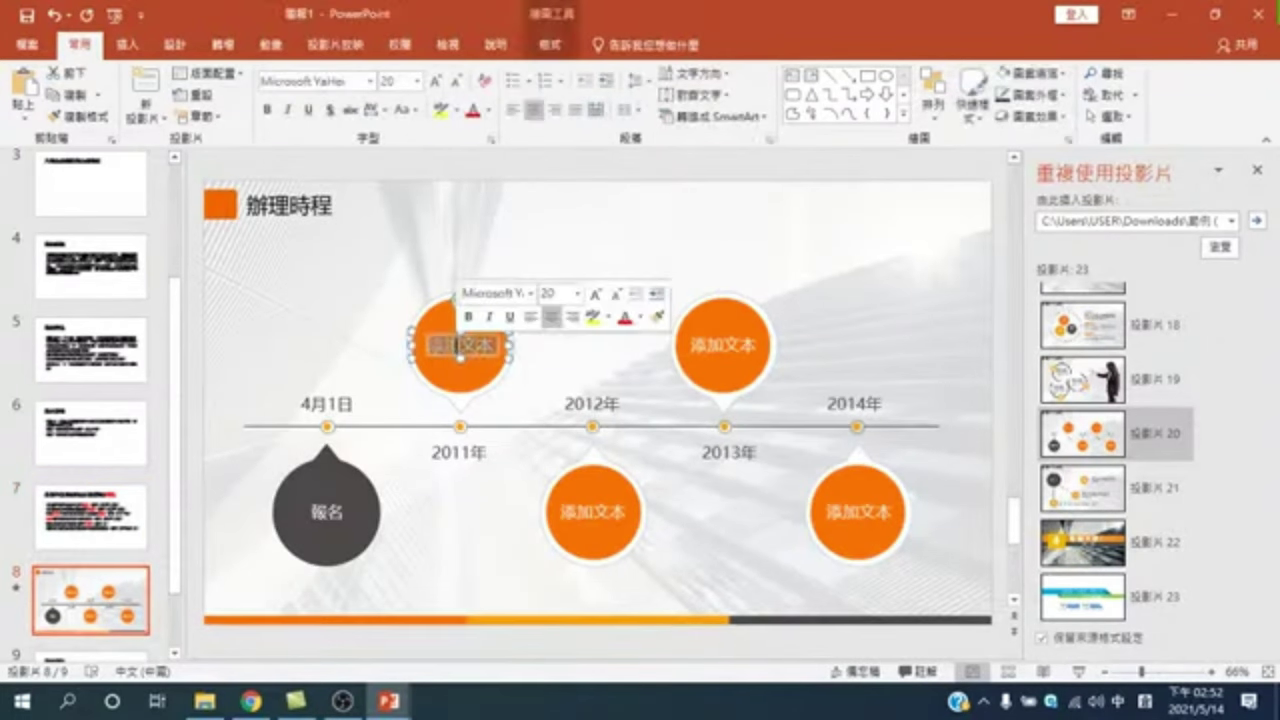
pyautogui.rightClick(458, 358)
pyautogui.click(578, 360)
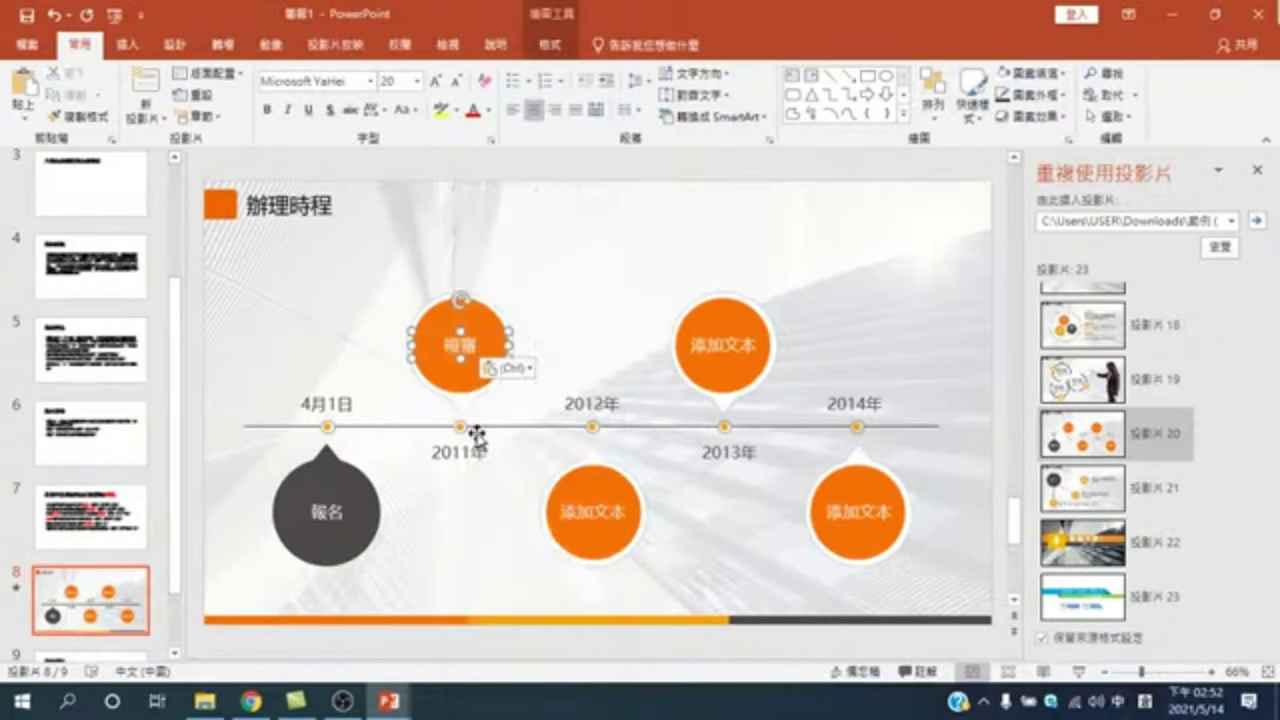
# Change the 2011年 date under that circle to 6月1日
pyautogui.click(130, 517)
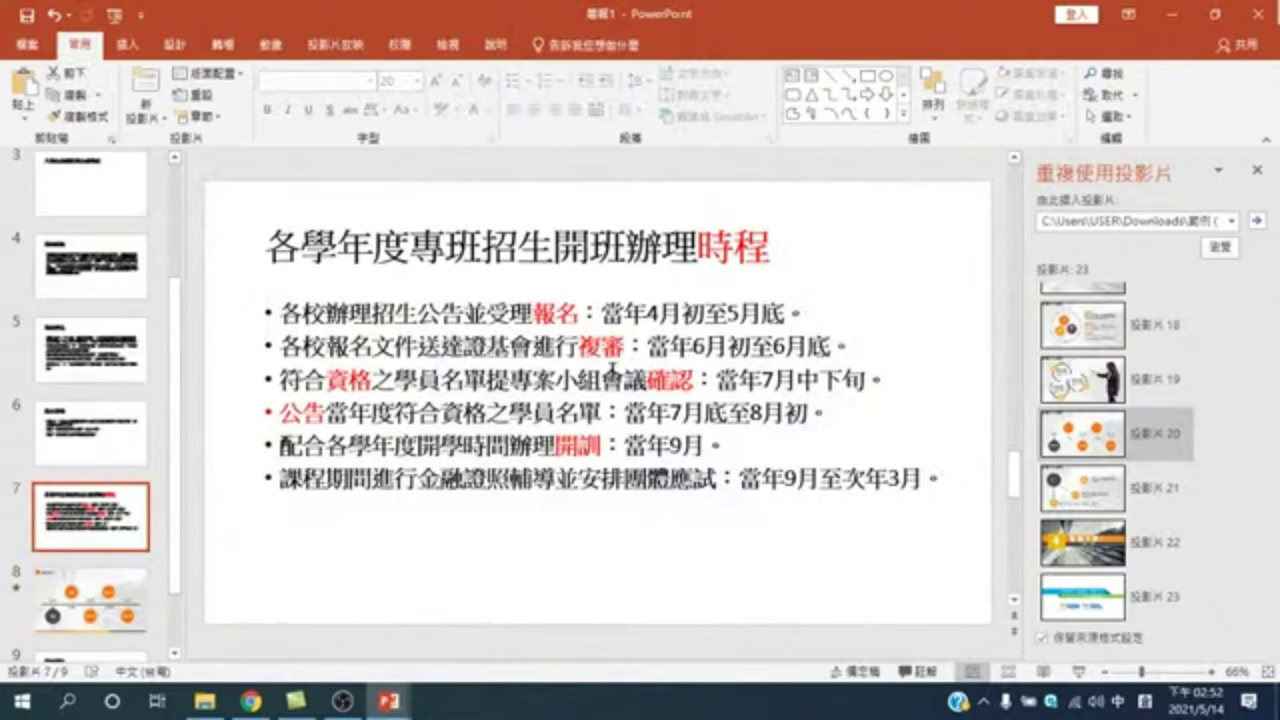
pyautogui.click(90, 600)
pyautogui.doubleClick(454, 455)
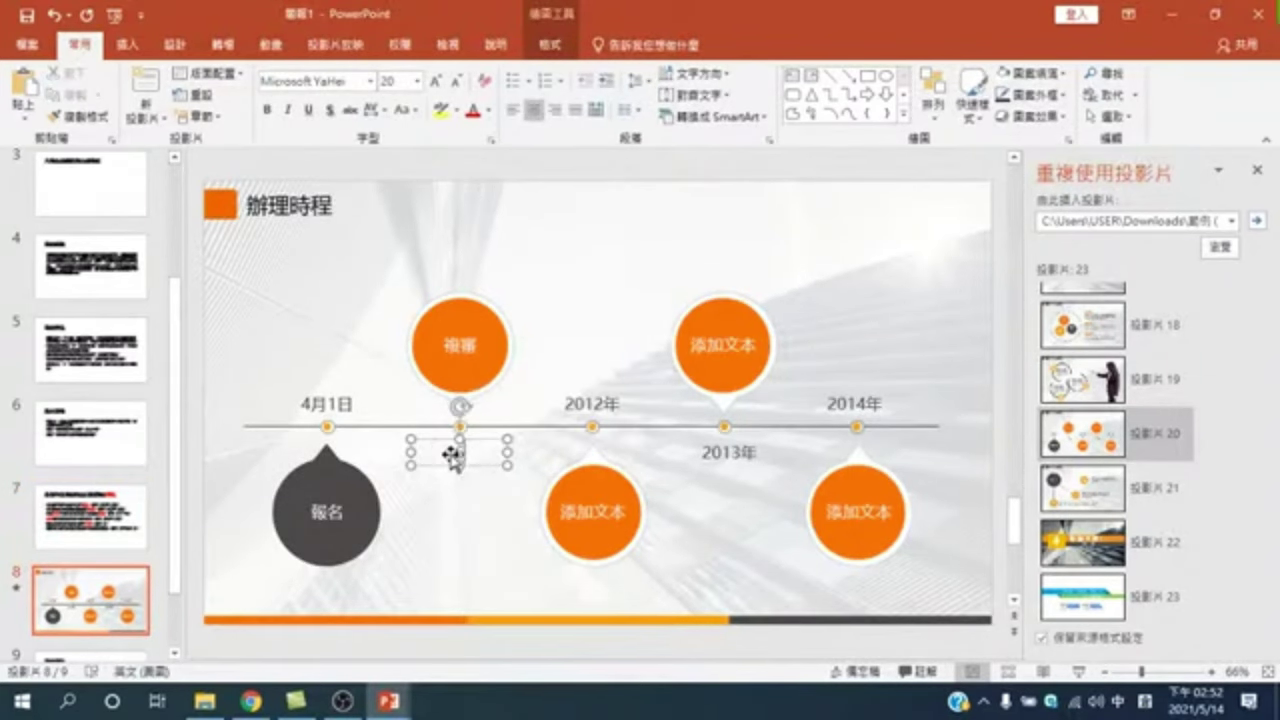
pyautogui.write('6月1')
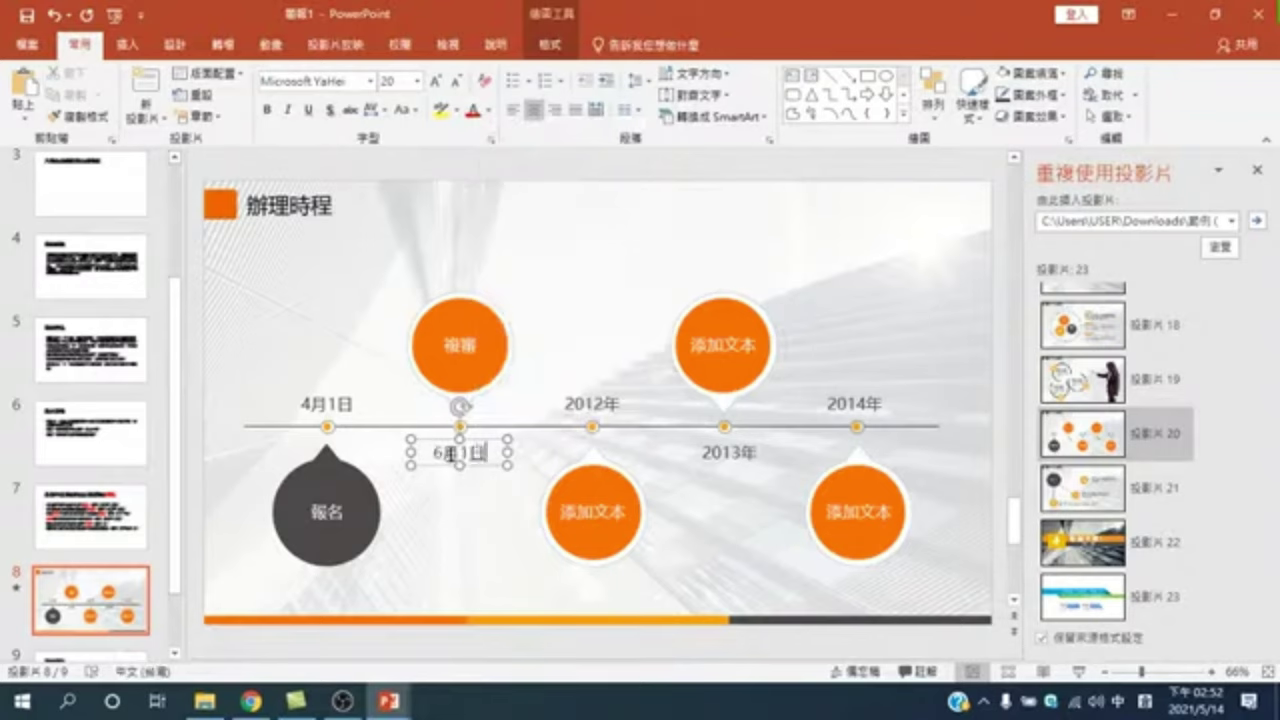
pyautogui.write('日')
pyautogui.click(452, 556)
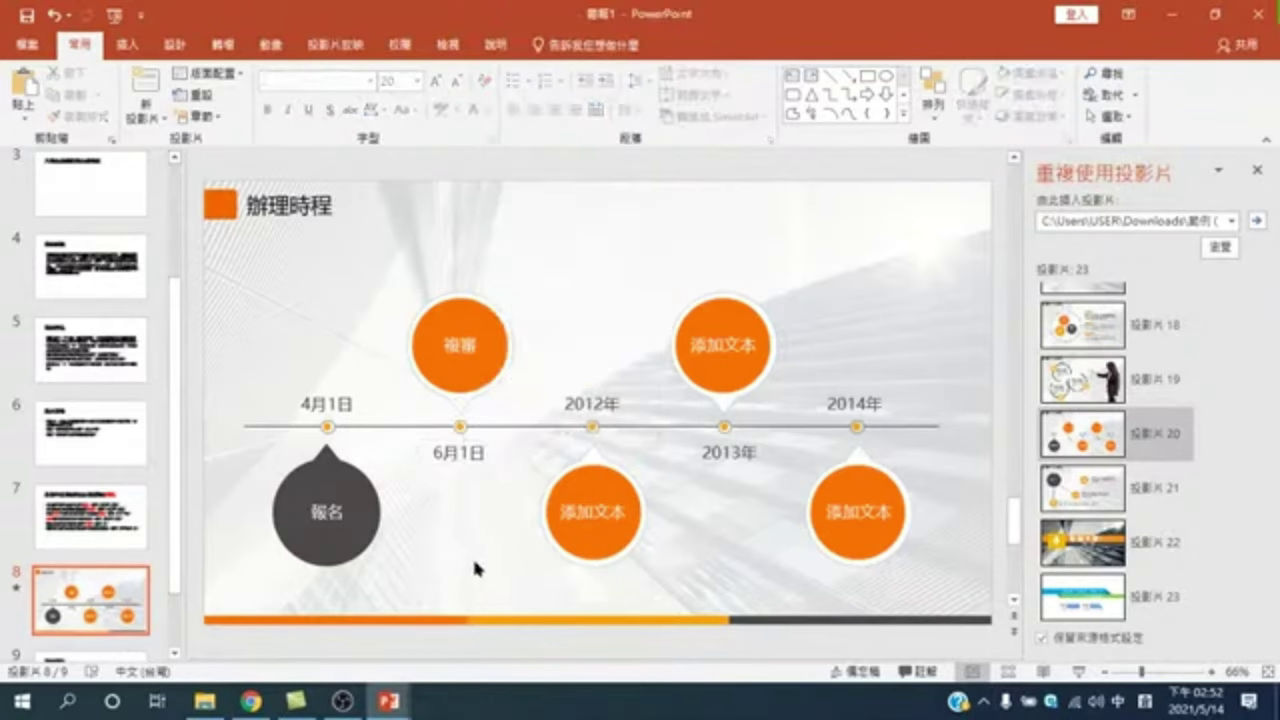
pyautogui.click(90, 515)
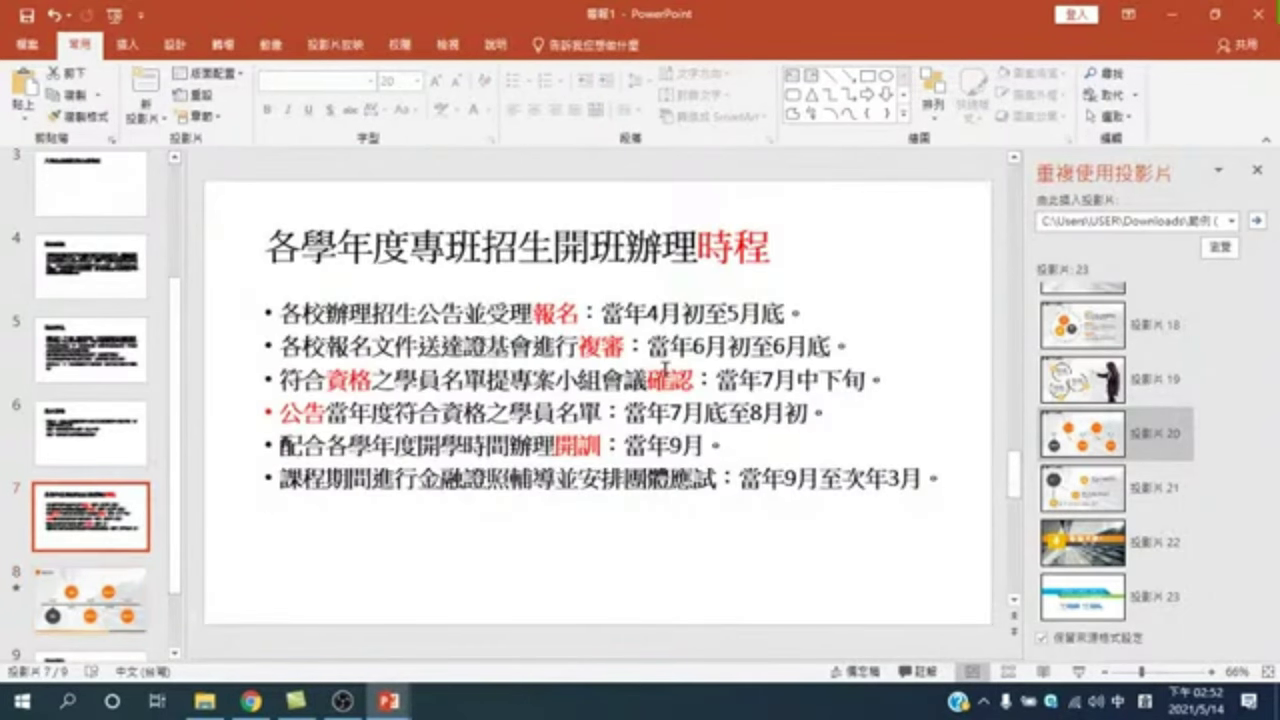
pyautogui.press('Down')
# Type 資格確認 into the lower middle timeline circle
pyautogui.doubleClick(597, 515)
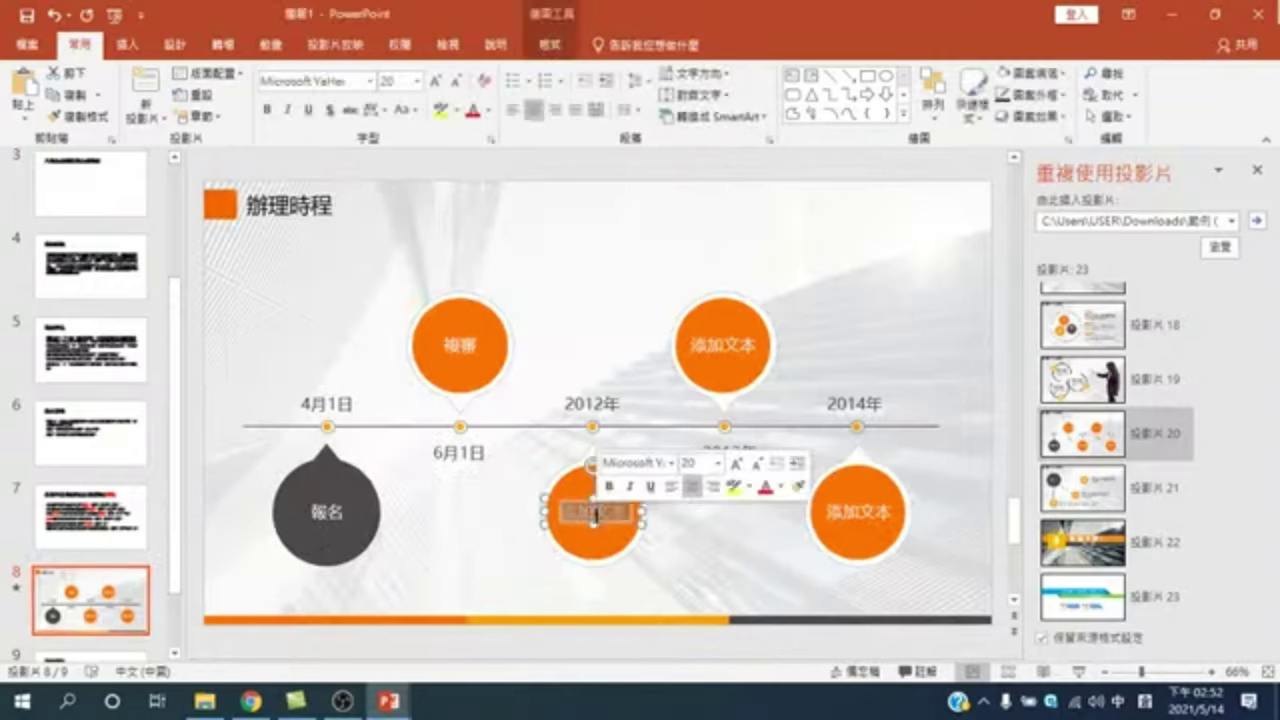
pyautogui.write('文人月')
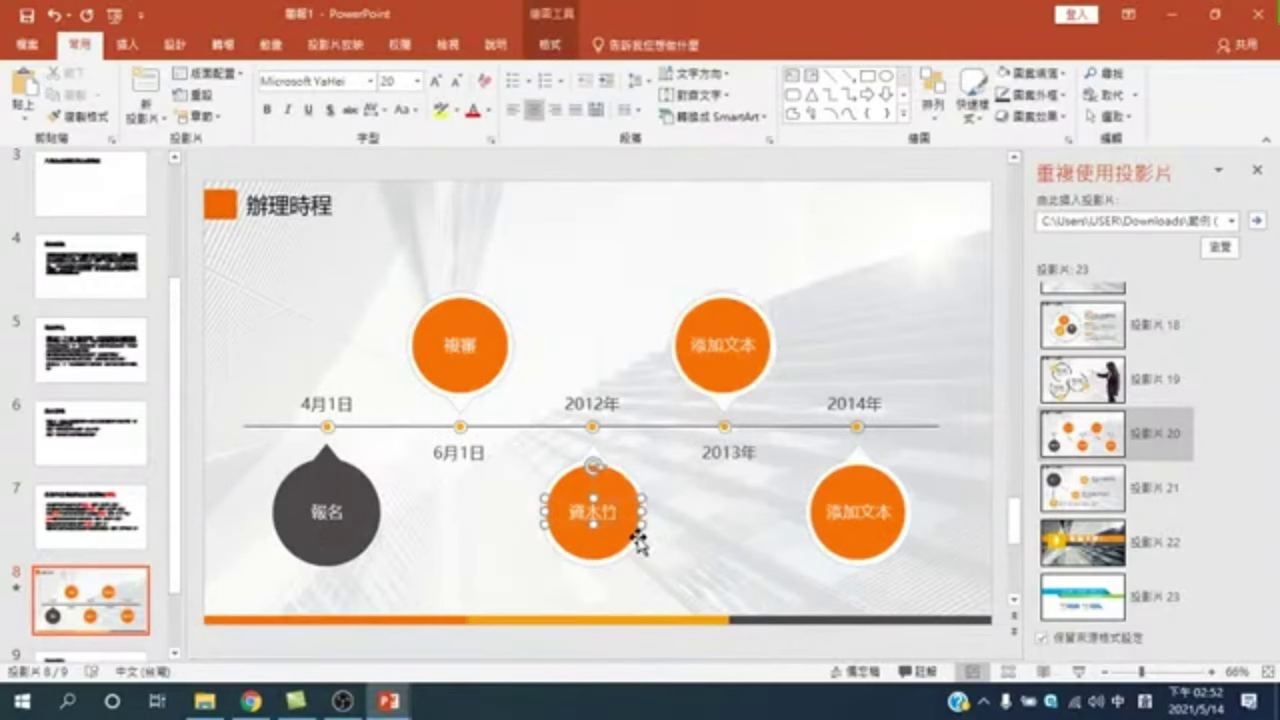
pyautogui.write('資格確卜口')
pyautogui.write('認')
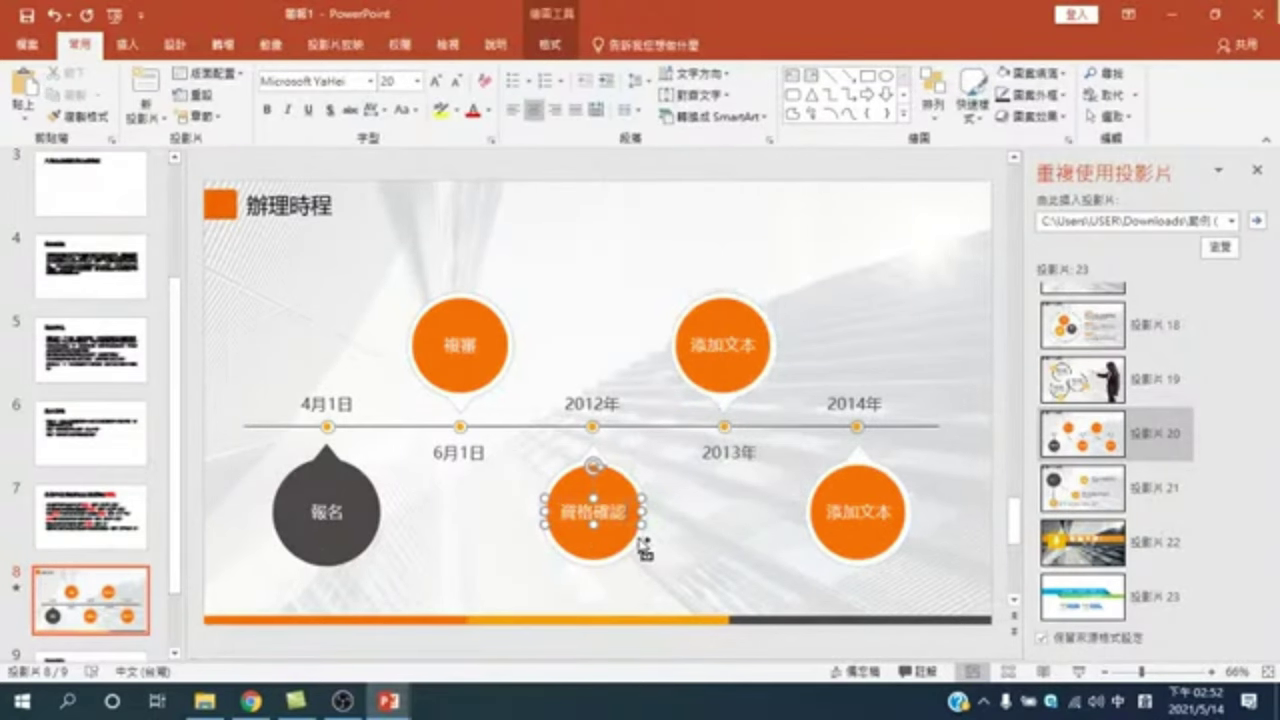
pyautogui.hotkey('alt', 'Tab')
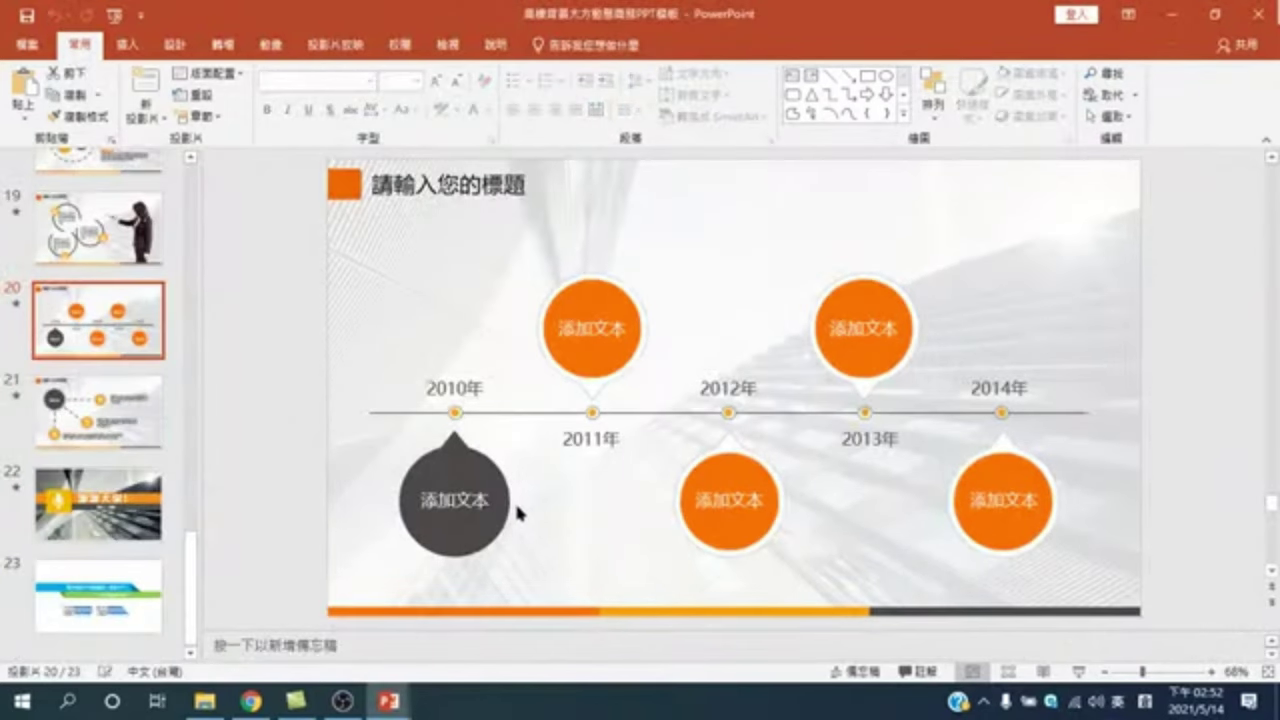
pyautogui.hotkey('alt', 'Tab')
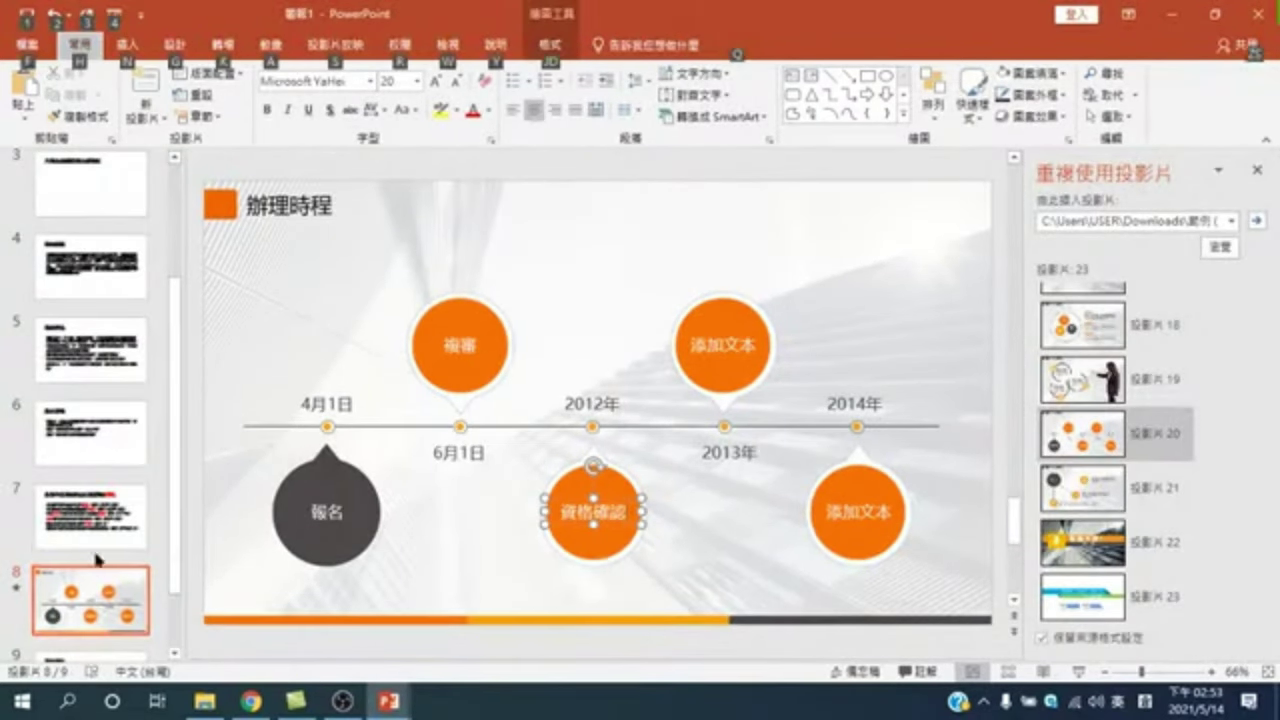
pyautogui.click(90, 517)
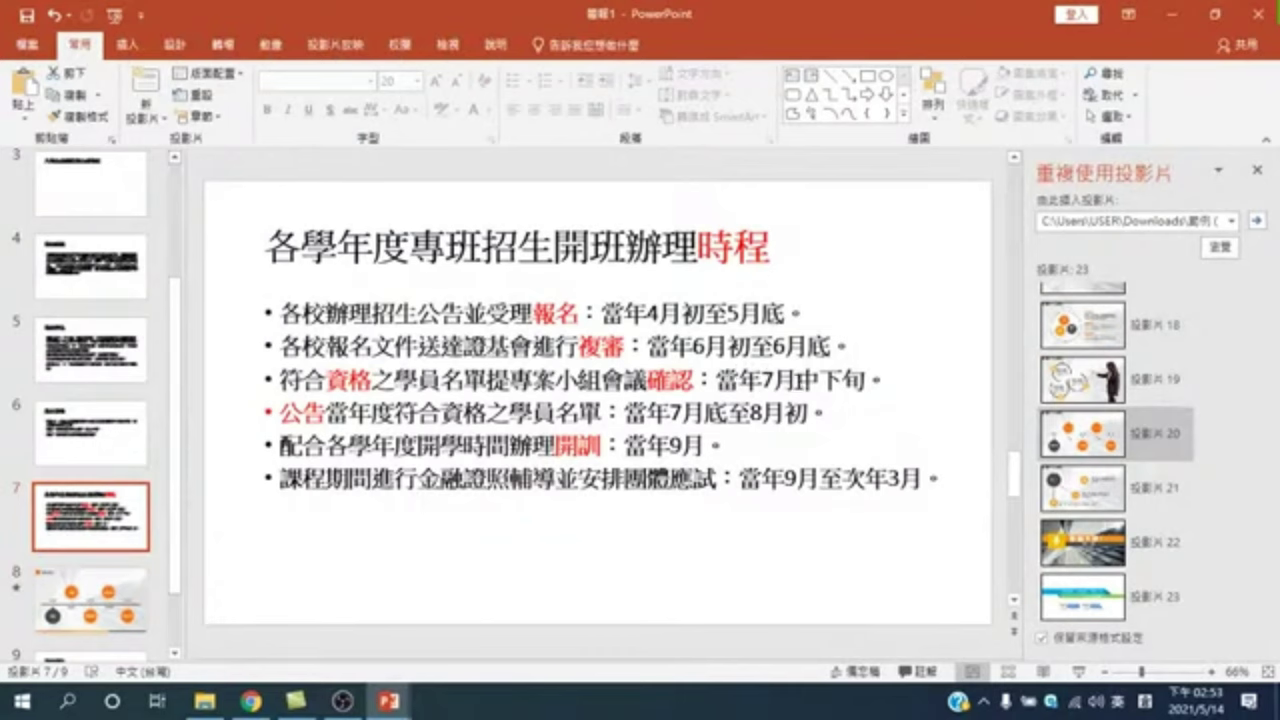
# Replace the 2012年 date with 7月20日, then view slide 7
pyautogui.click(90, 600)
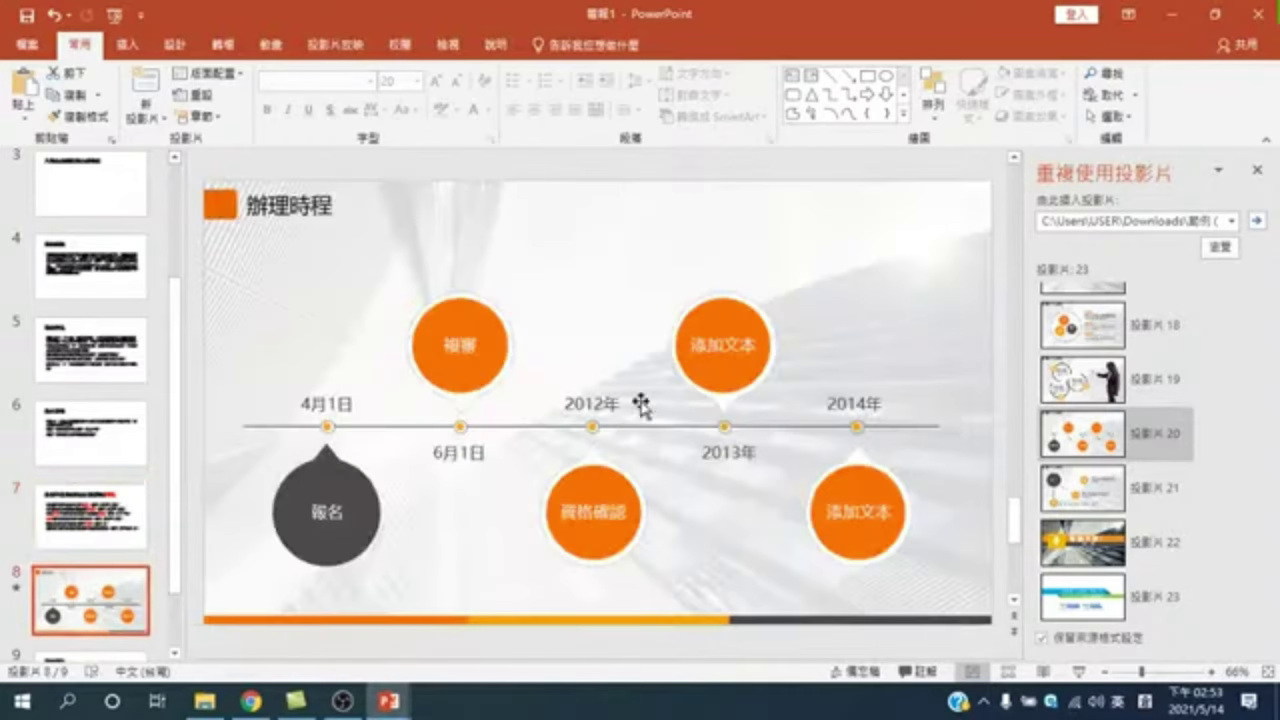
pyautogui.doubleClick(592, 404)
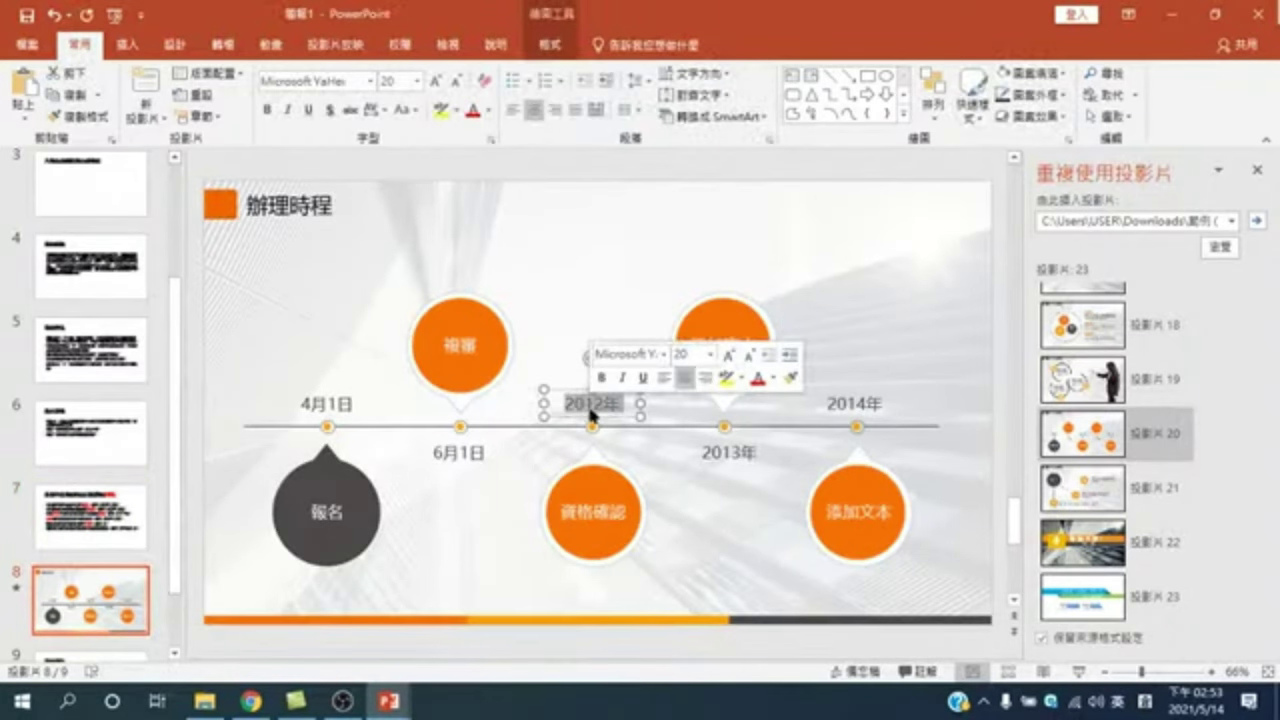
pyautogui.press('BackSpace')
pyautogui.write('7')
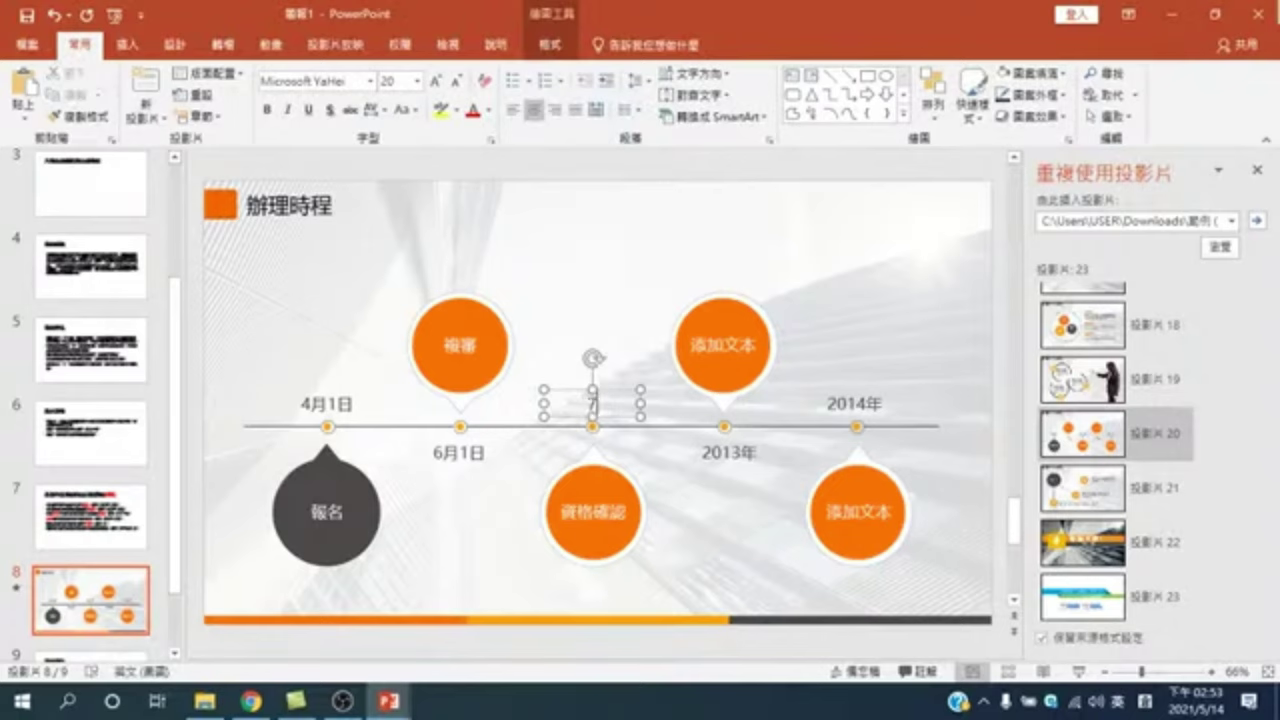
pyautogui.write('月20')
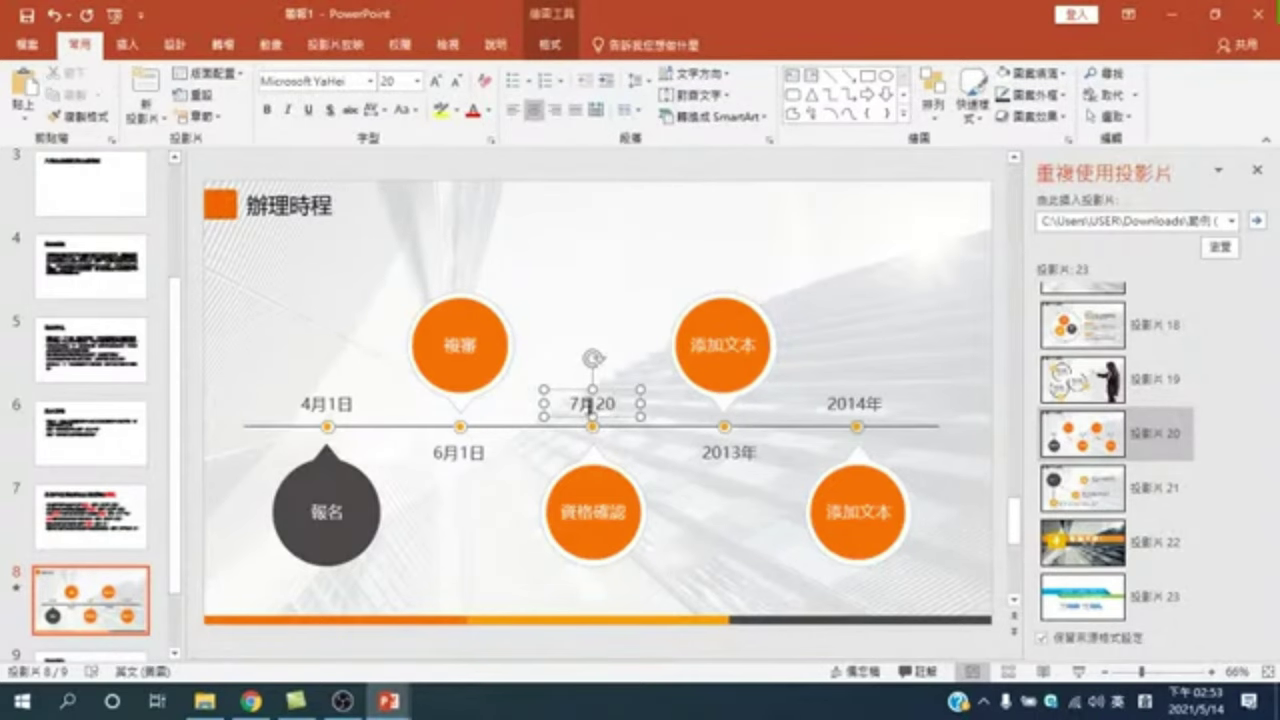
pyautogui.write('日')
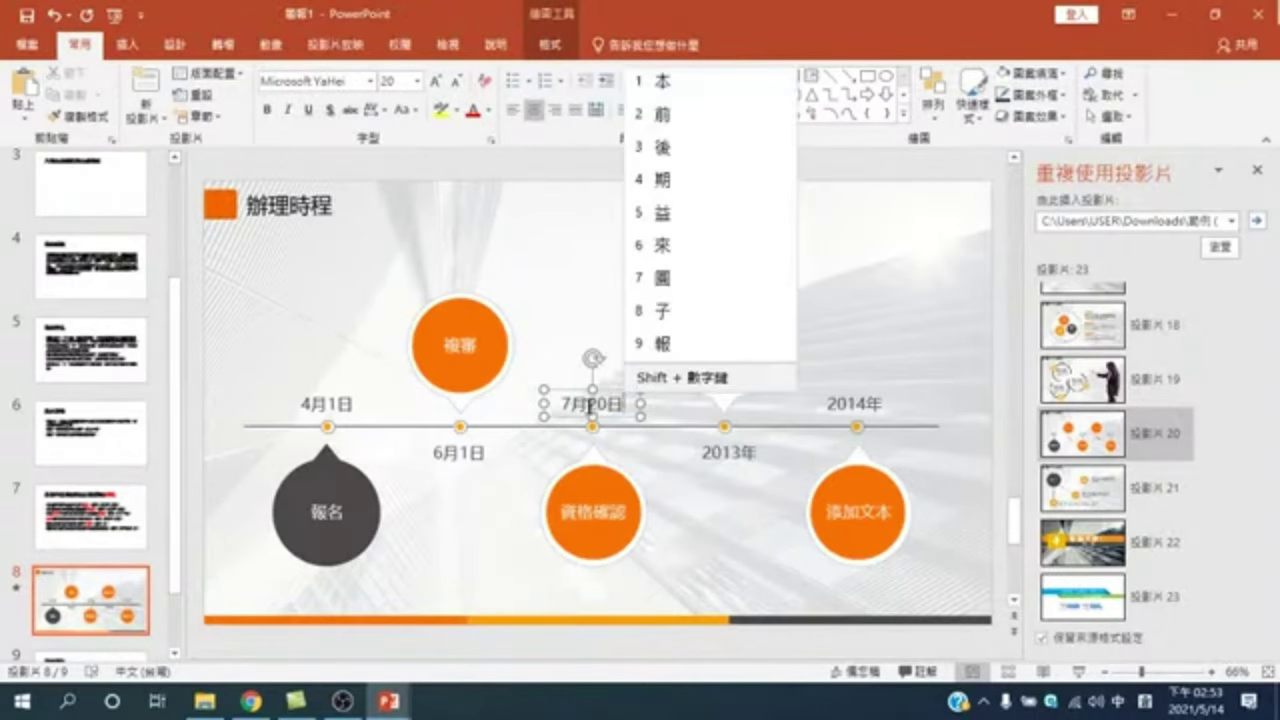
pyautogui.click(90, 515)
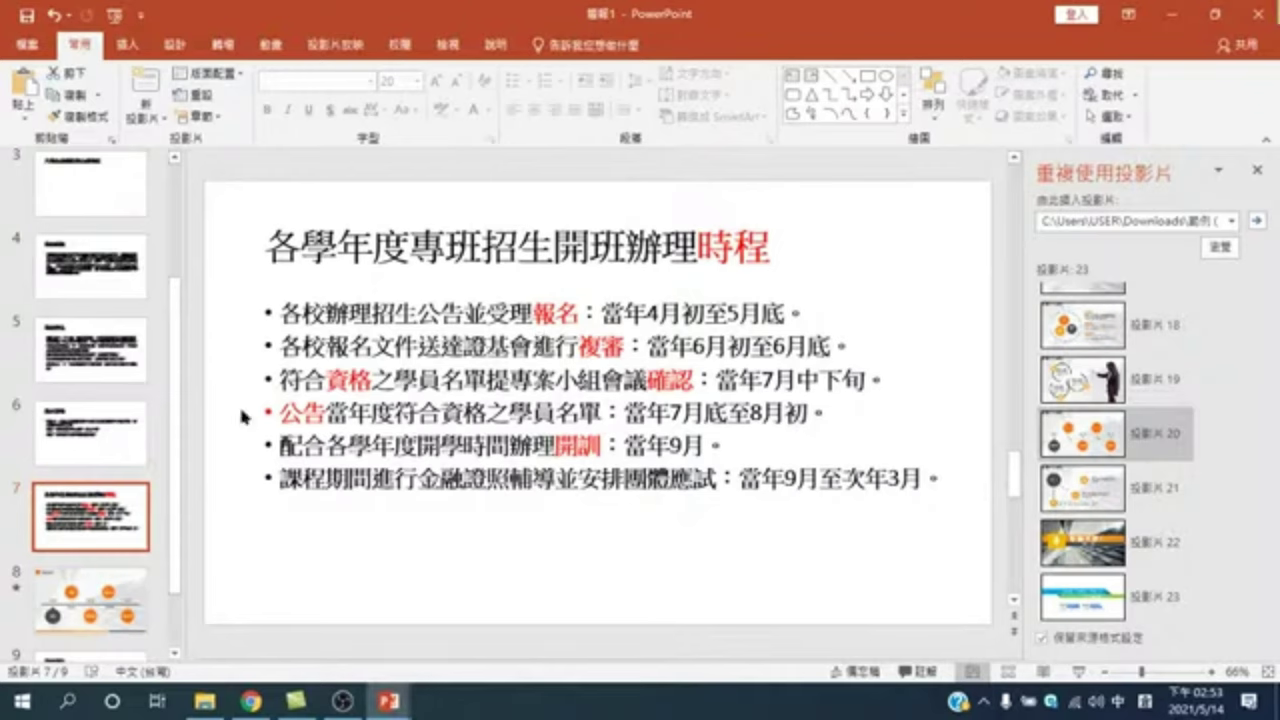
# Type 錄取通知 into the upper right timeline circle
pyautogui.click(90, 600)
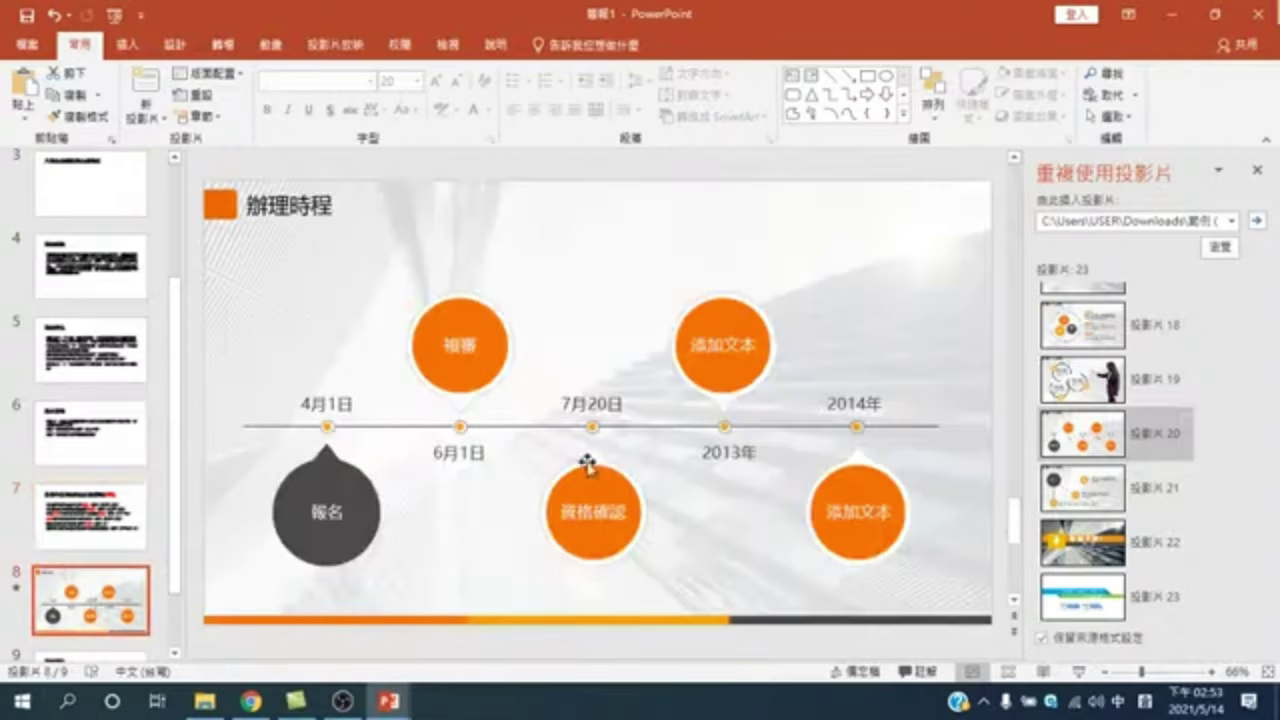
pyautogui.doubleClick(732, 345)
pyautogui.write('錄取')
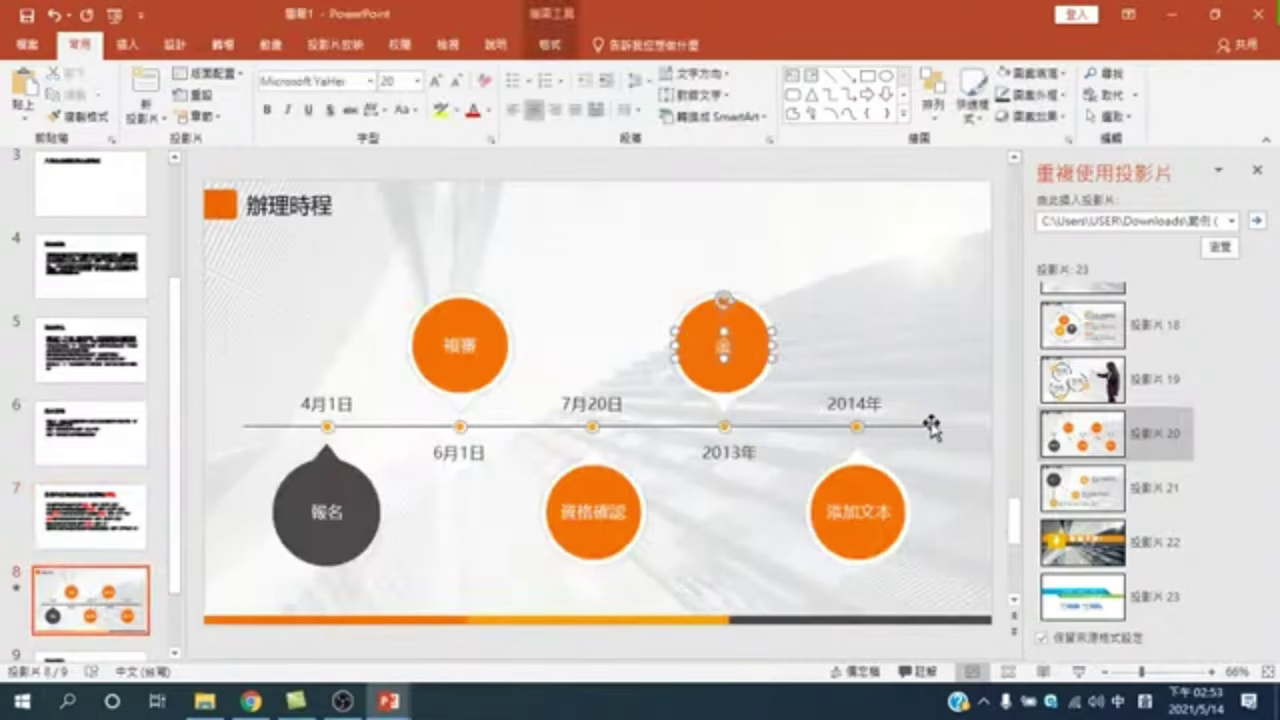
pyautogui.write('通佑')
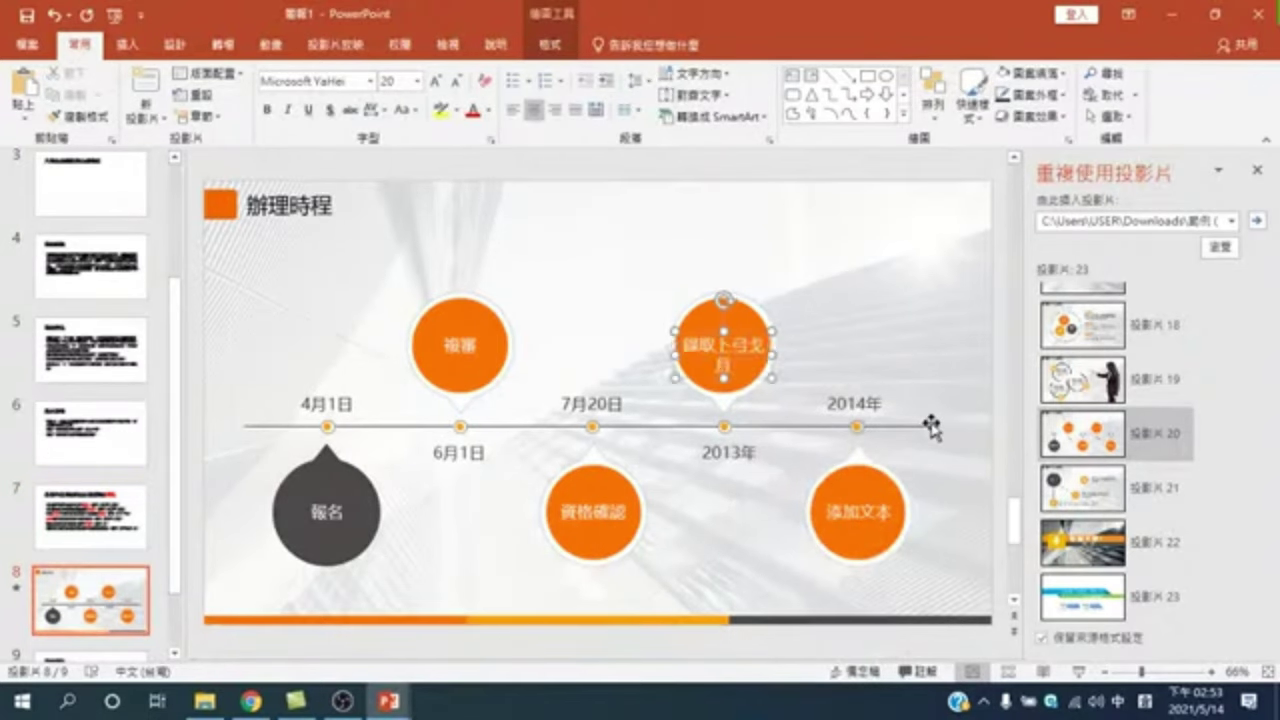
pyautogui.press('Down')
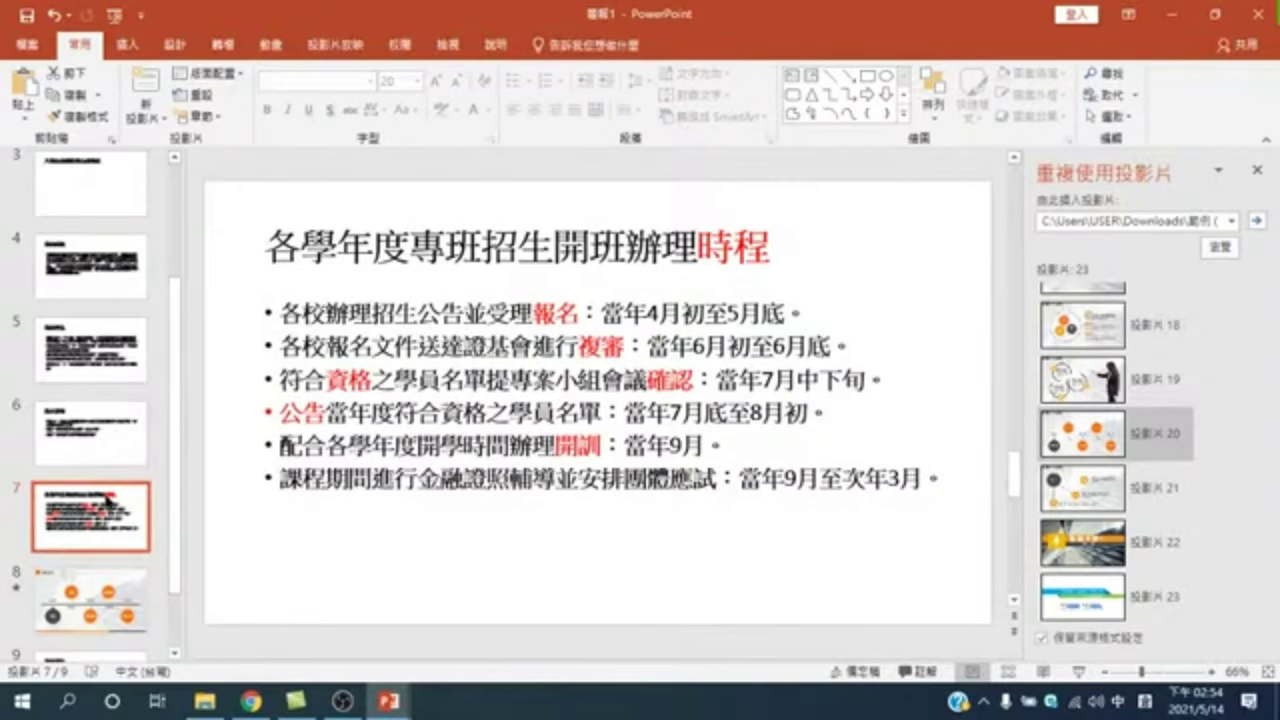
# Replace the 2013年 date beneath it with 7月31日
pyautogui.click(100, 610)
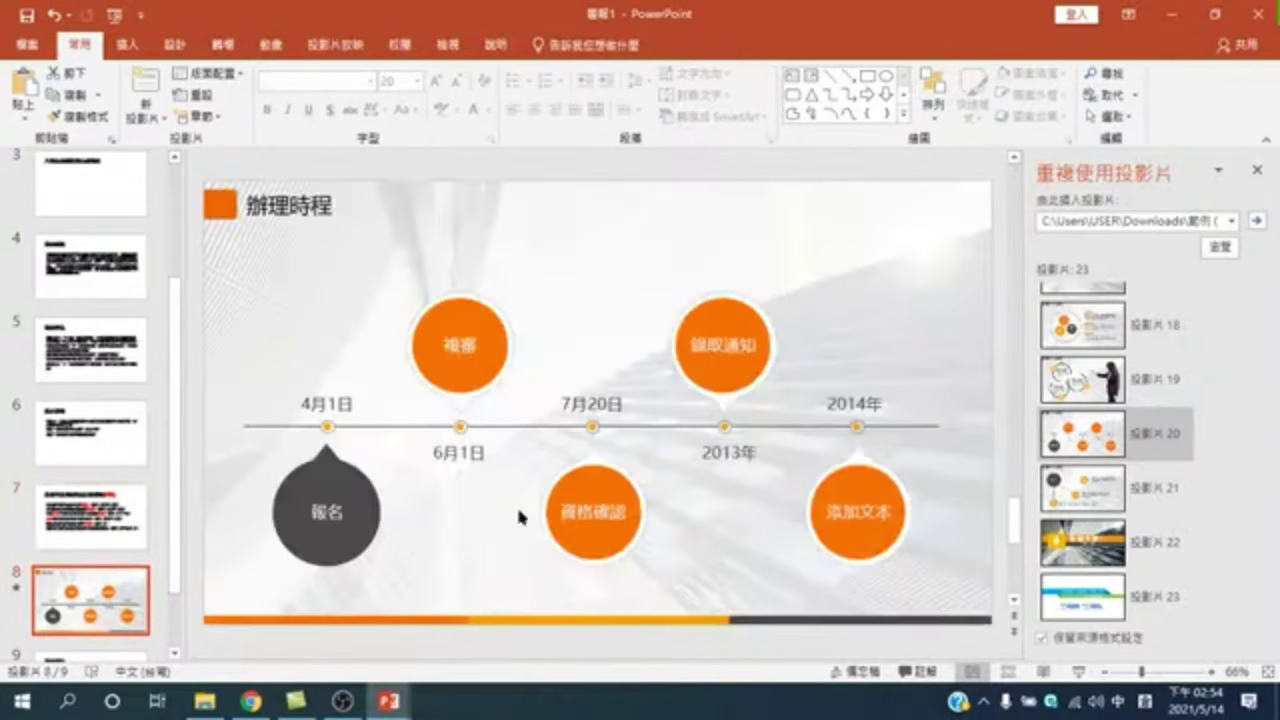
pyautogui.doubleClick(733, 455)
pyautogui.write('7')
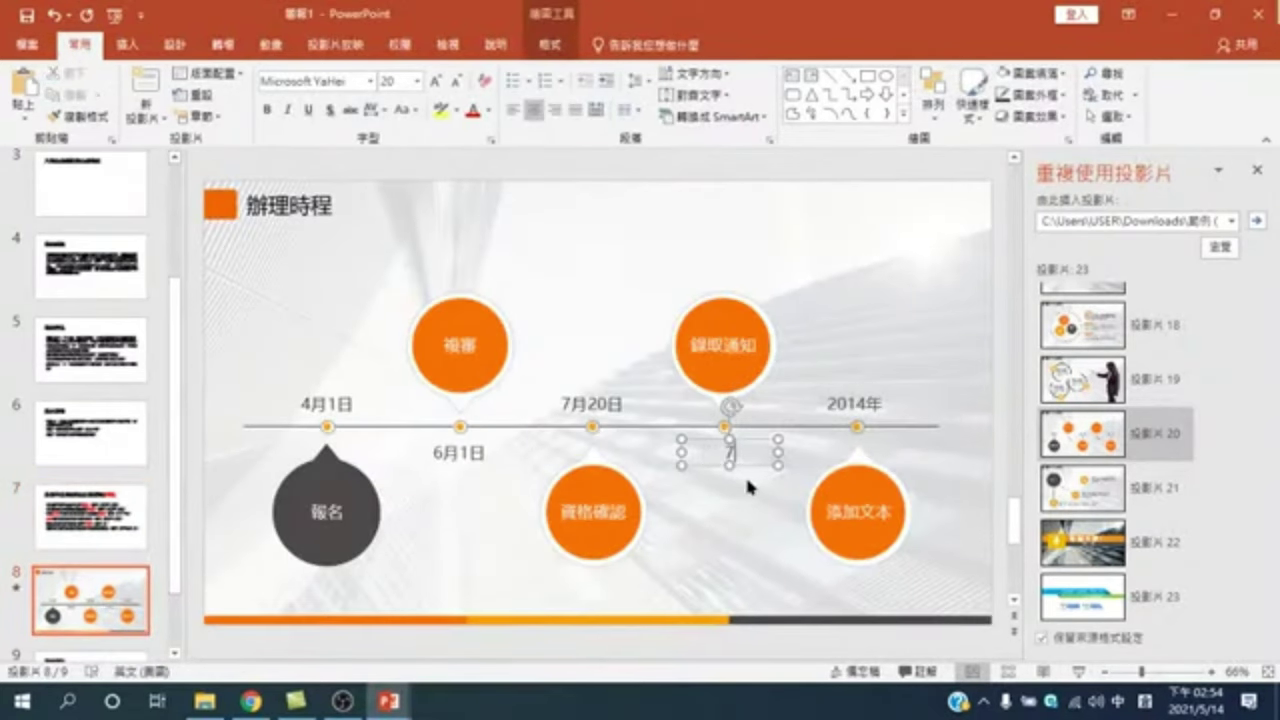
pyautogui.write('月31')
pyautogui.write('日')
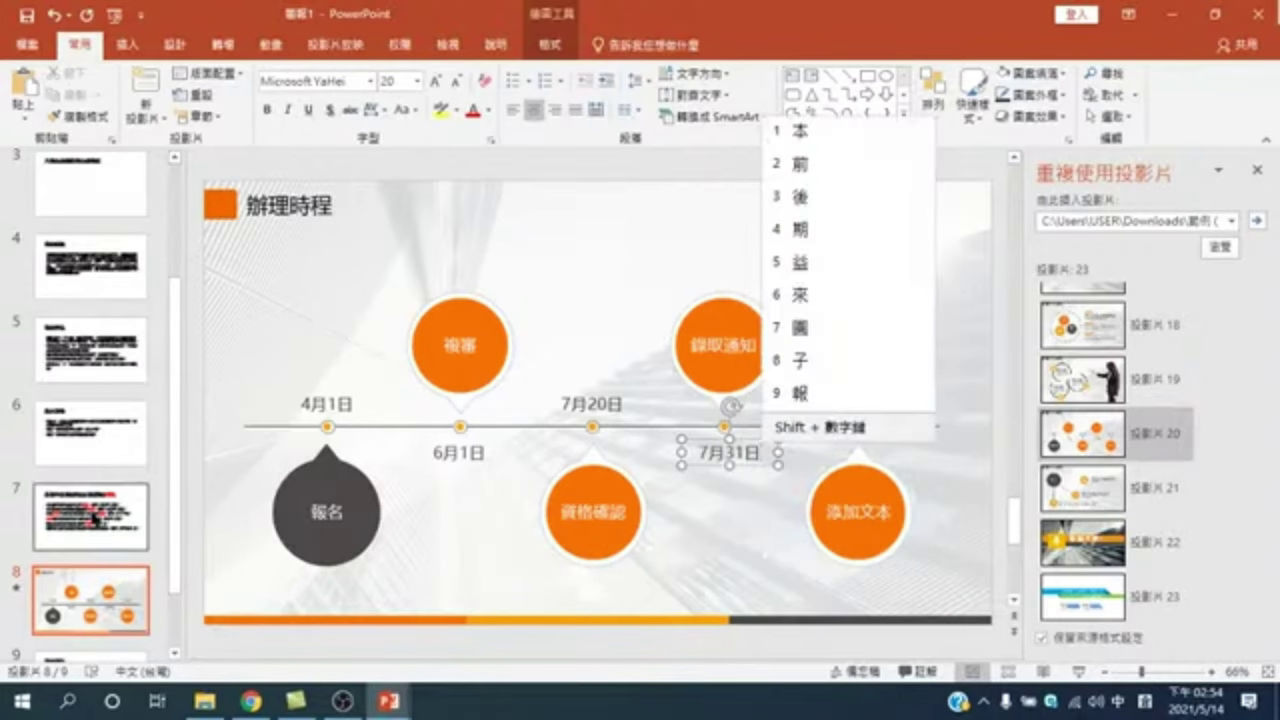
pyautogui.scroll(1, 745, 474)
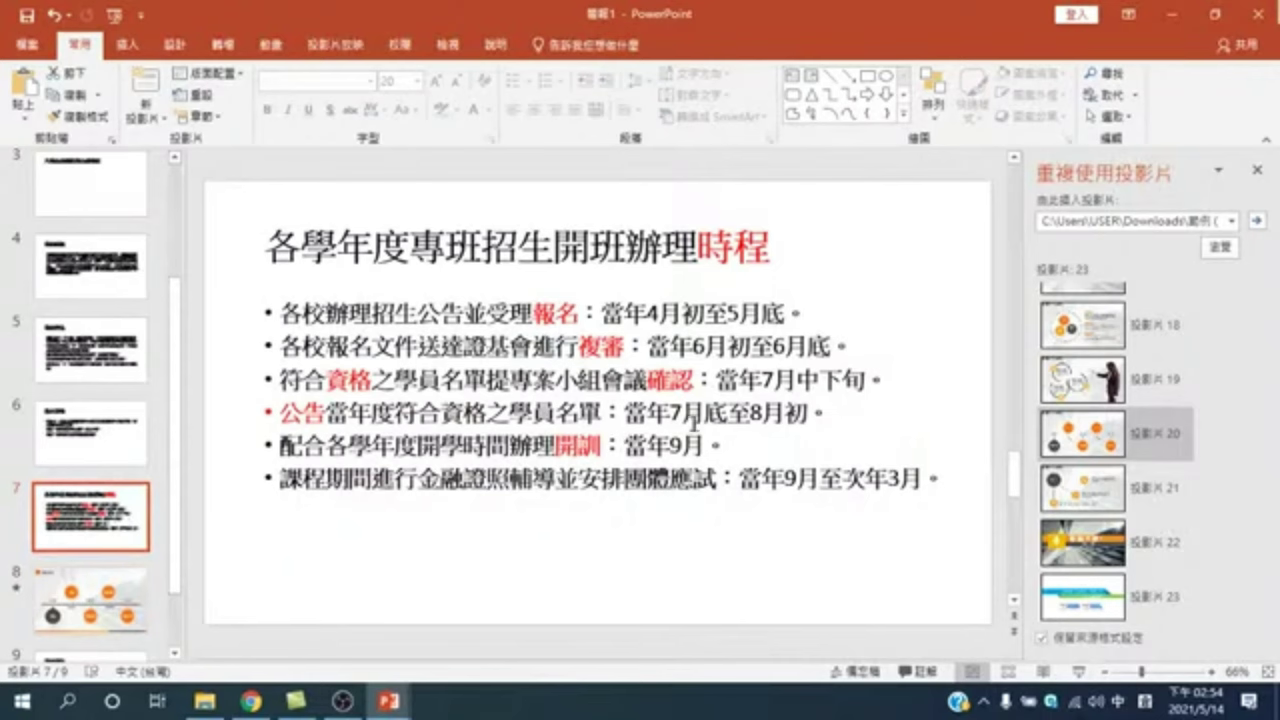
# Type 開訓 into the lower right timeline circle
pyautogui.click(130, 595)
pyautogui.doubleClick(862, 512)
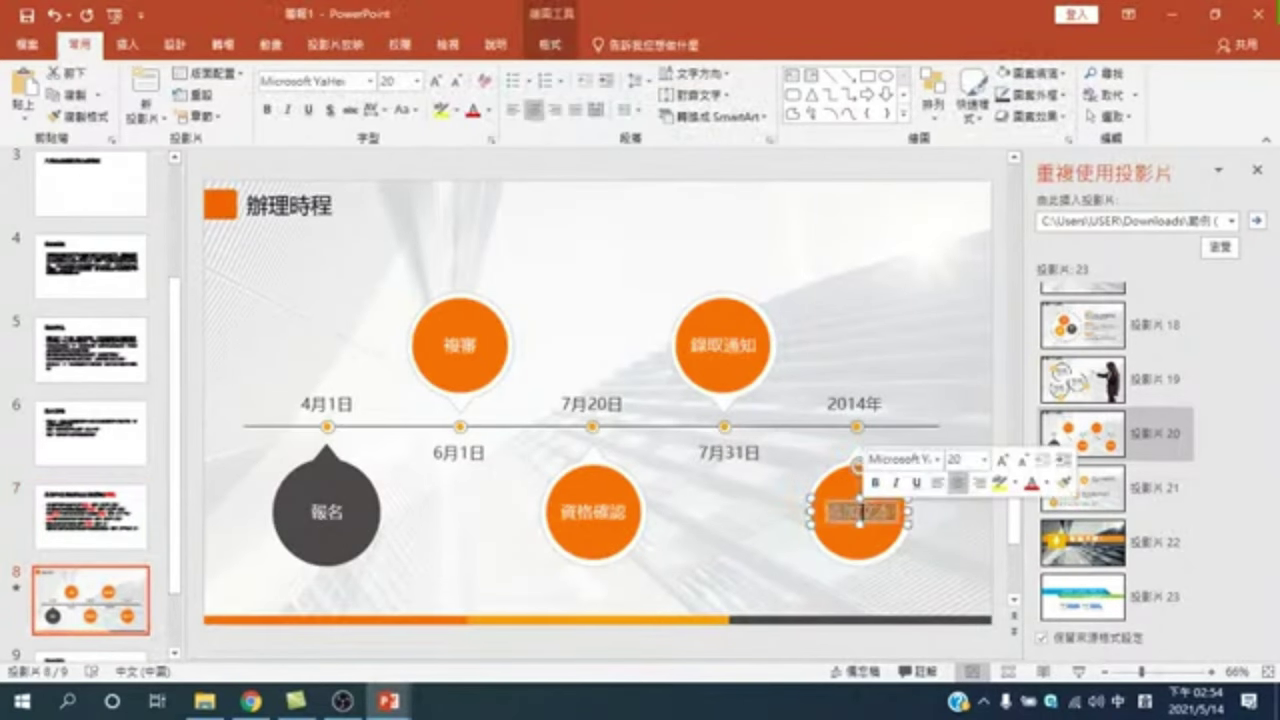
pyautogui.write('ㄓㄏㄩ')
pyautogui.press('Down')
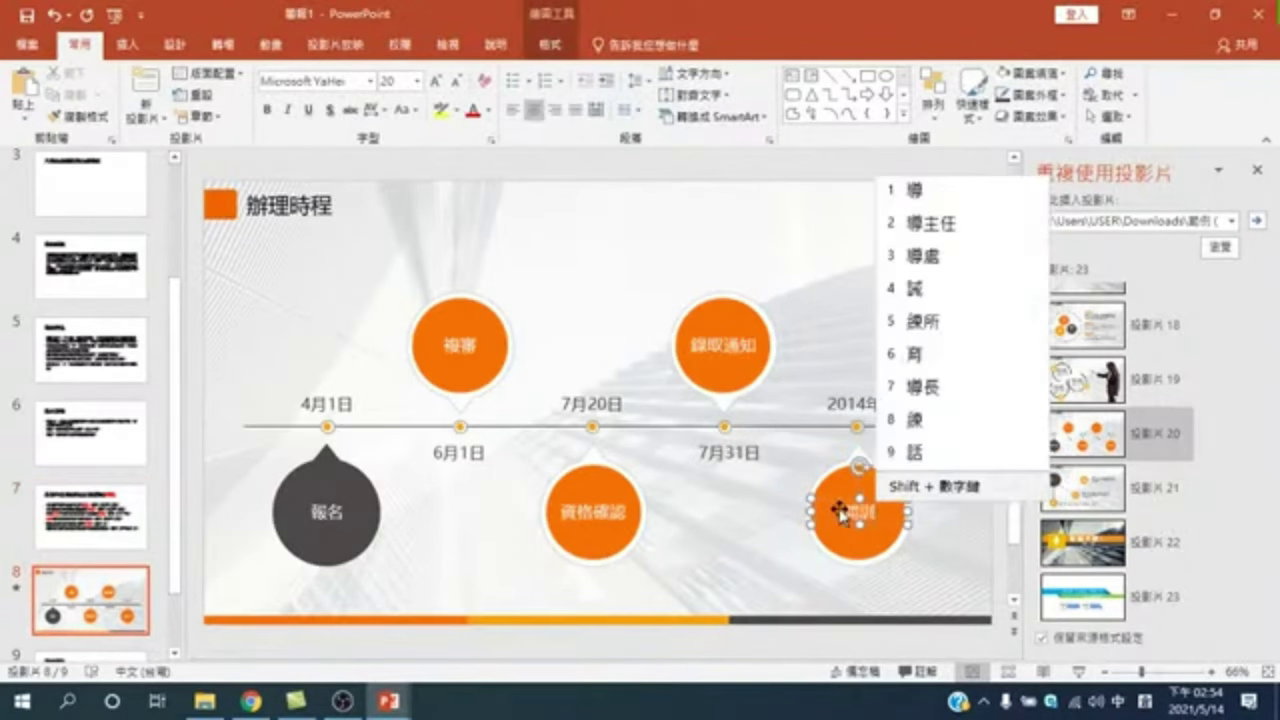
# Replace the 2014年 date with 9月1日
pyautogui.doubleClick(838, 403)
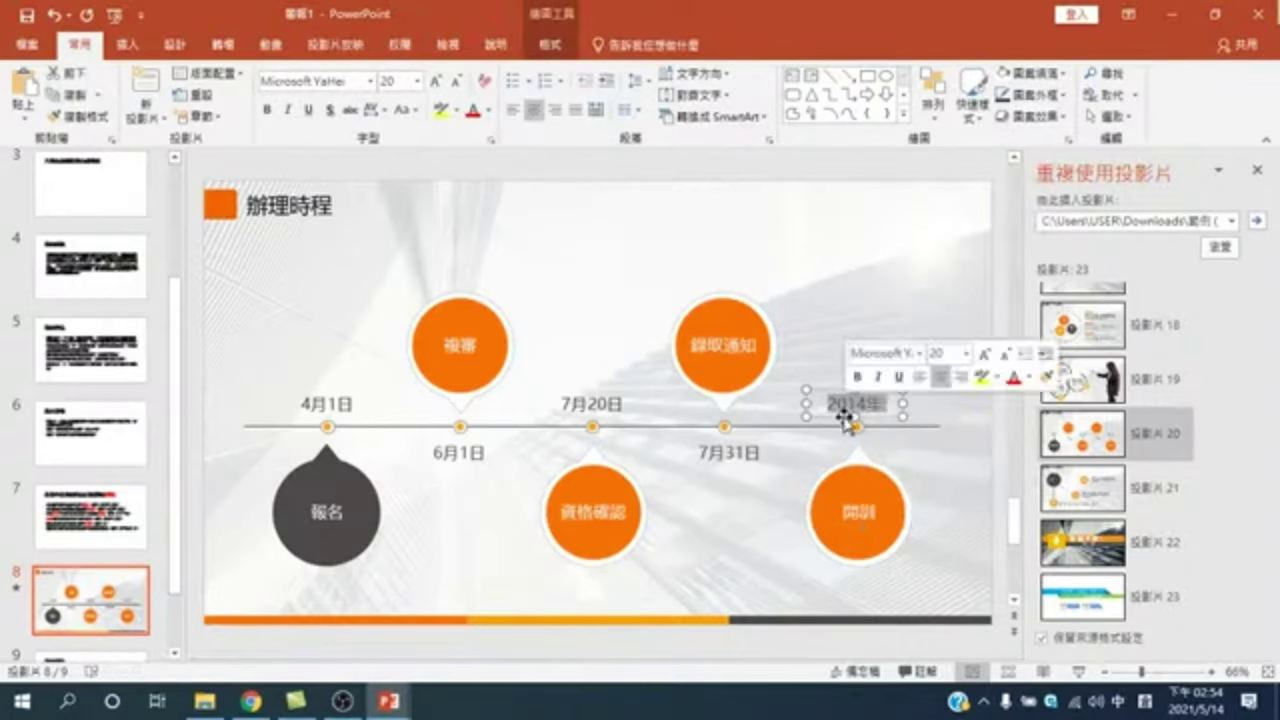
pyautogui.write('9月')
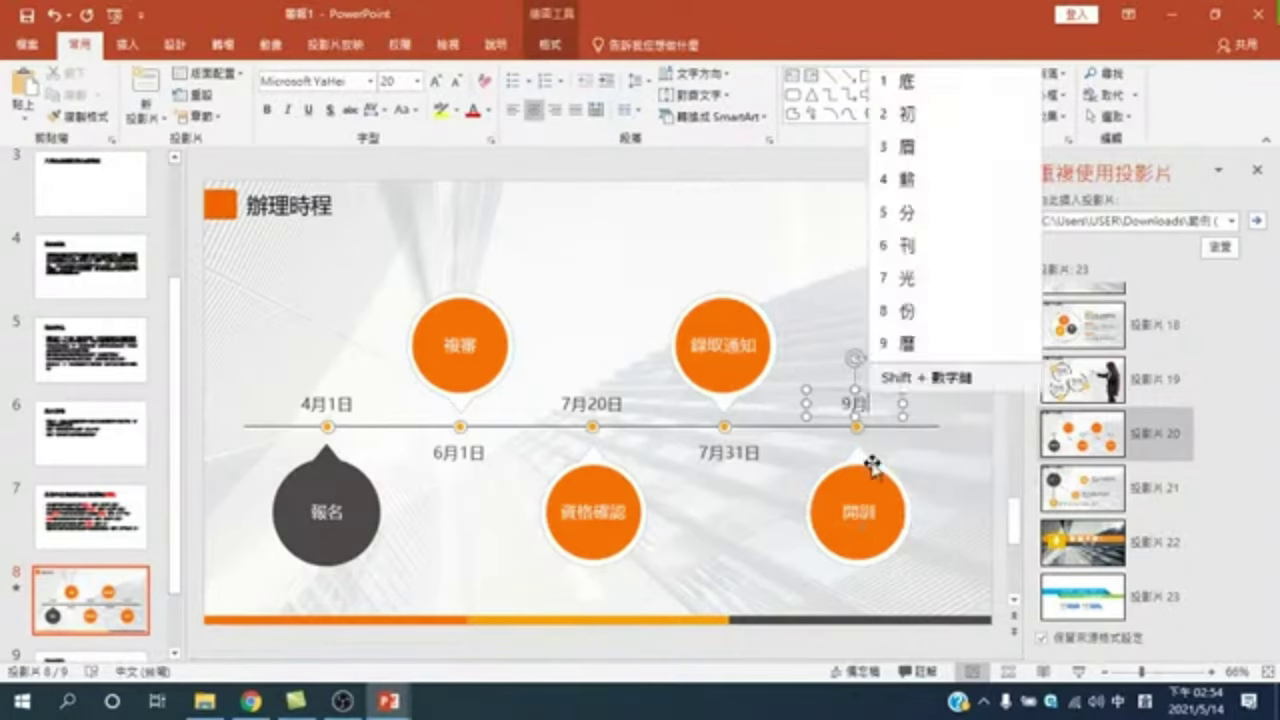
pyautogui.write('1')
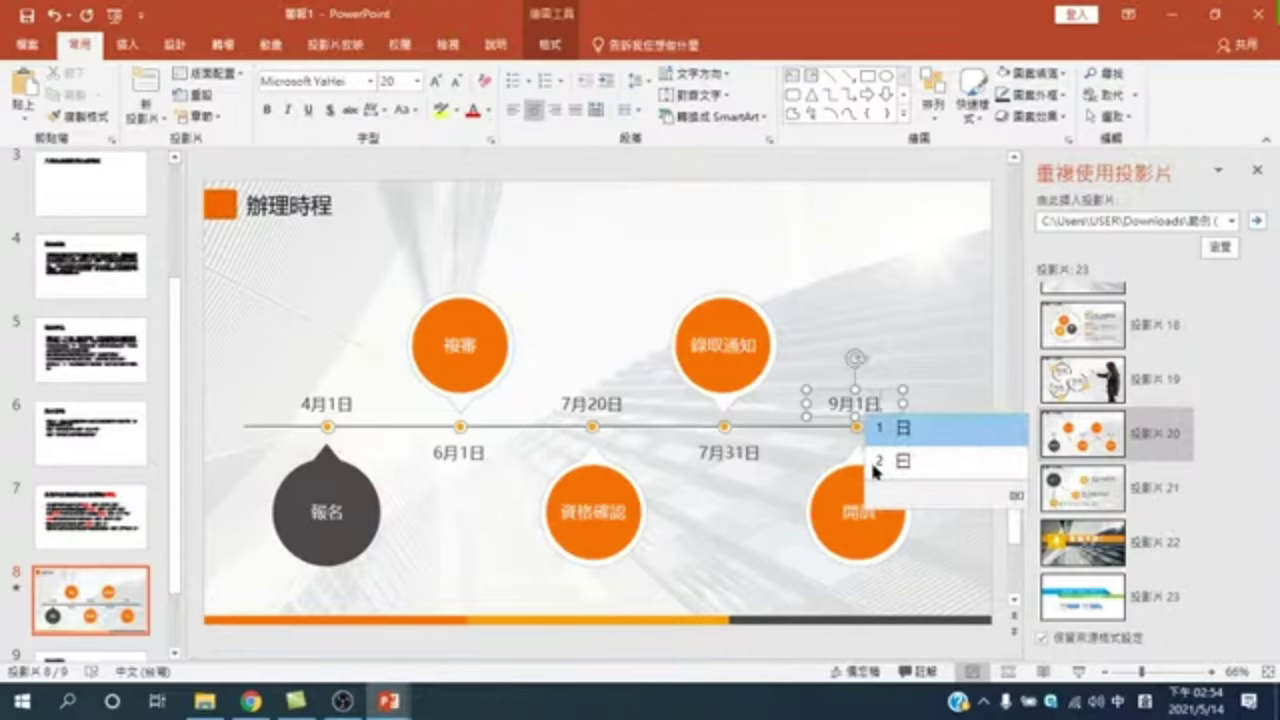
pyautogui.write('日')
pyautogui.click(830, 210)
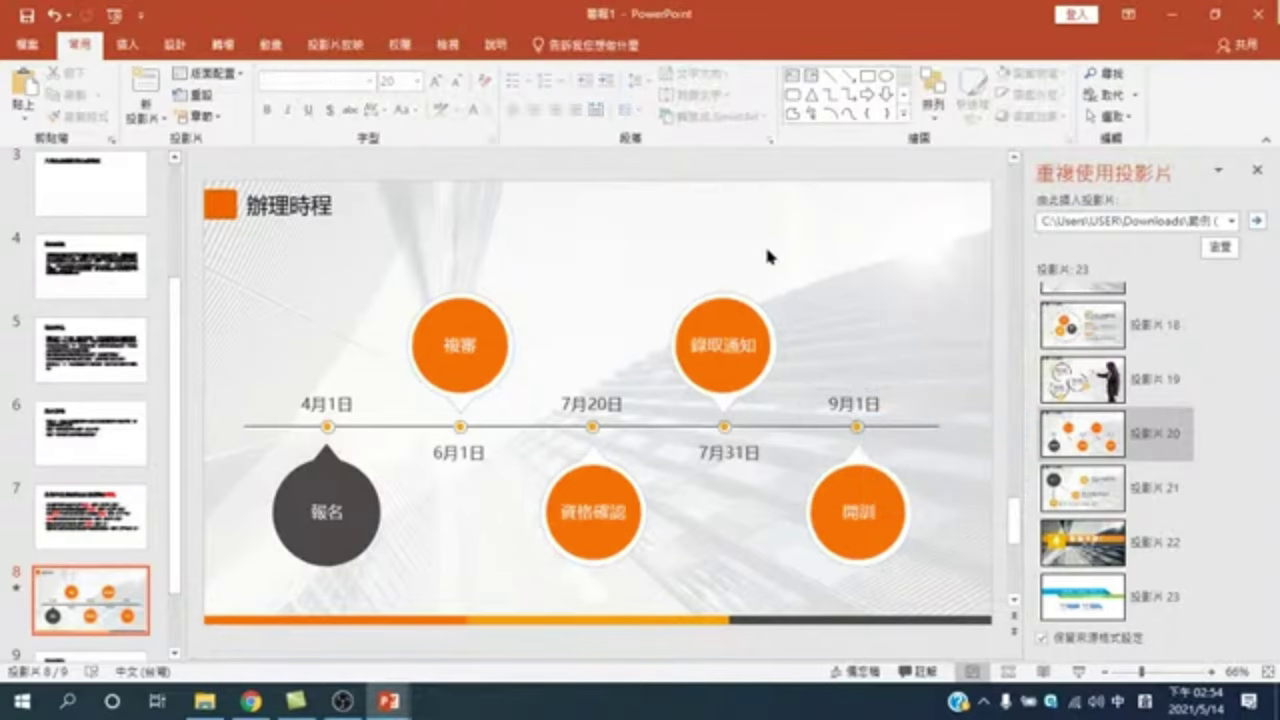